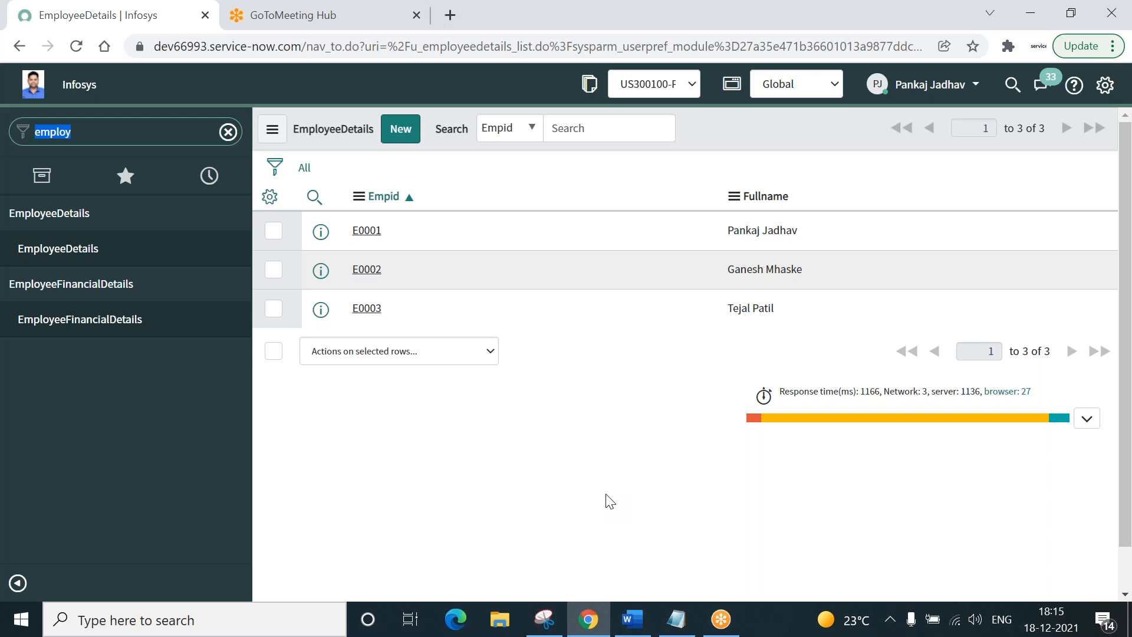
Step: Switch to Notepad and shrink the notes into a small floating window over the middle of the EmployeeDetails list
{"action": "left_click", "coordinate": [675, 619]}
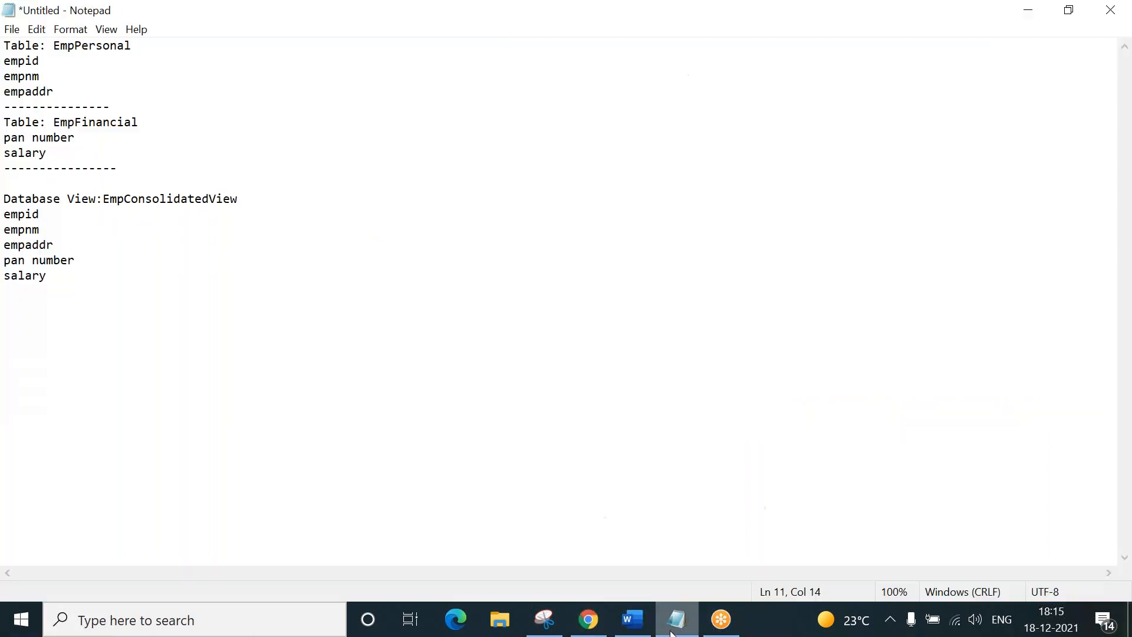
{"action": "double_click", "coordinate": [248, 17]}
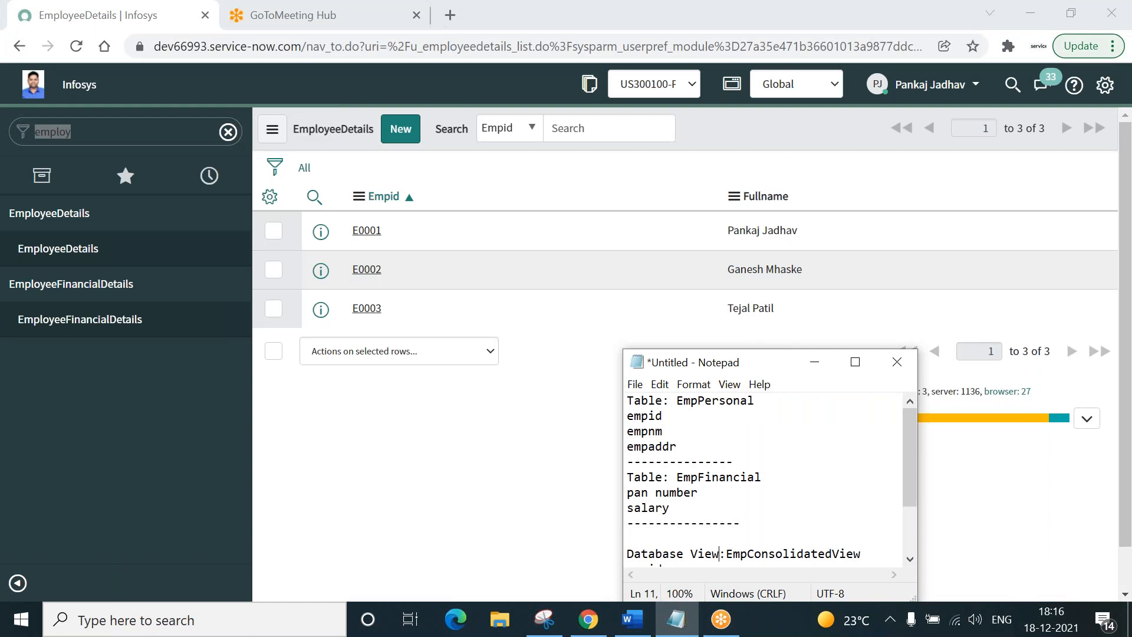
{"action": "left_click_drag", "start_coordinate": [759, 362], "coordinate": [628, 201]}
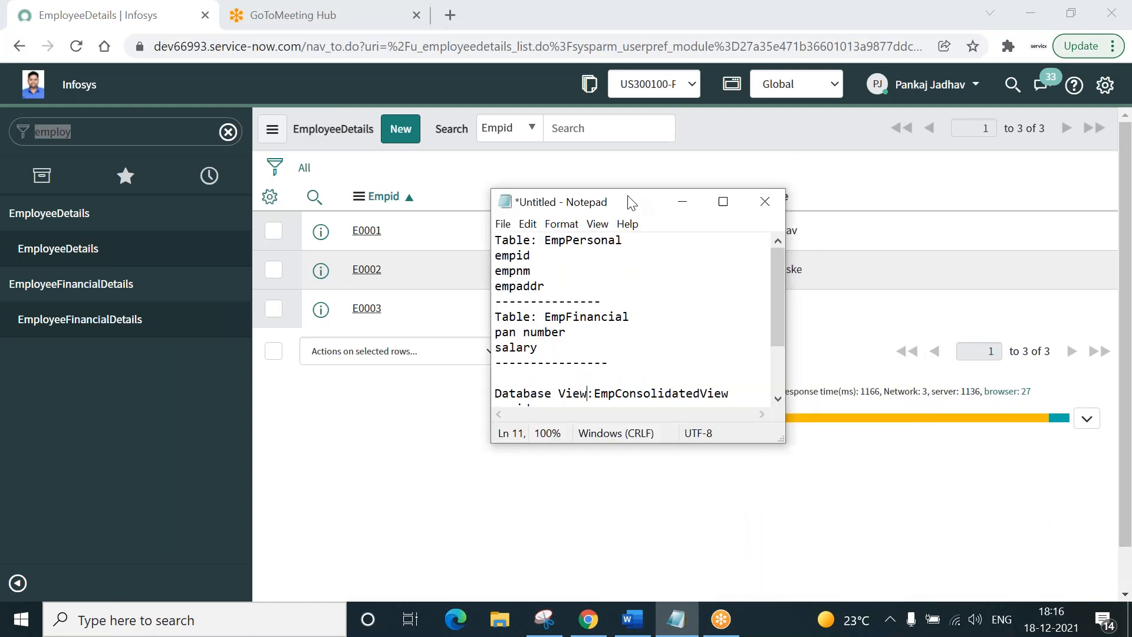
Step: Examine the notes on the EmpPersonal and EmpFinancial tables and the EmpConsolidatedView database view, including each one's fields
{"action": "double_click", "coordinate": [503, 242]}
{"action": "double_click", "coordinate": [571, 241]}
{"action": "double_click", "coordinate": [508, 318]}
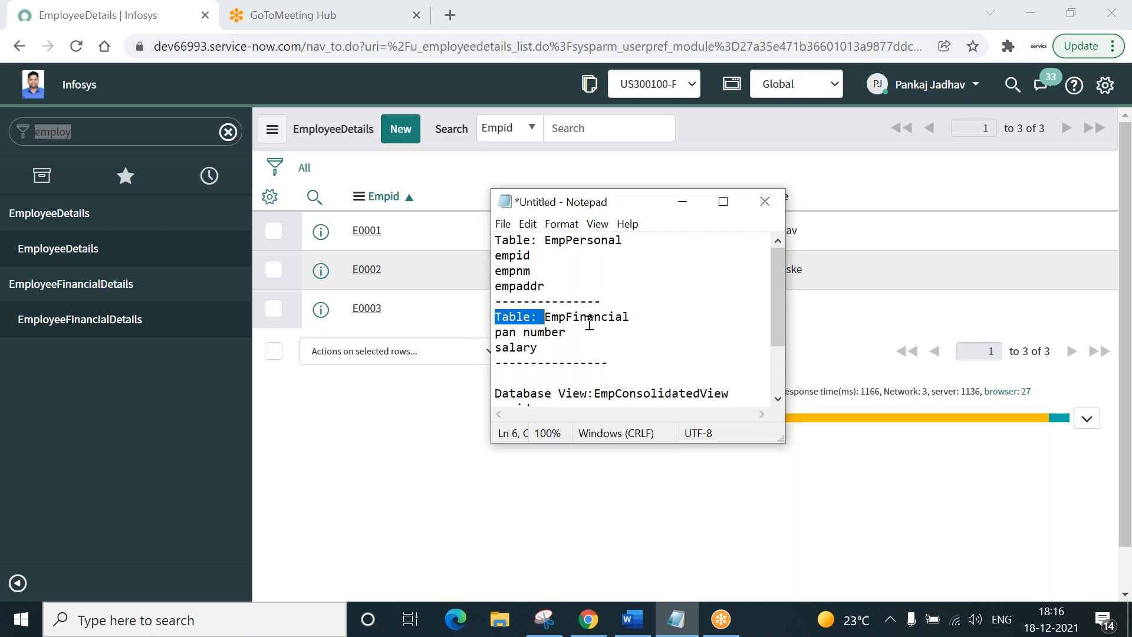
{"action": "double_click", "coordinate": [590, 319]}
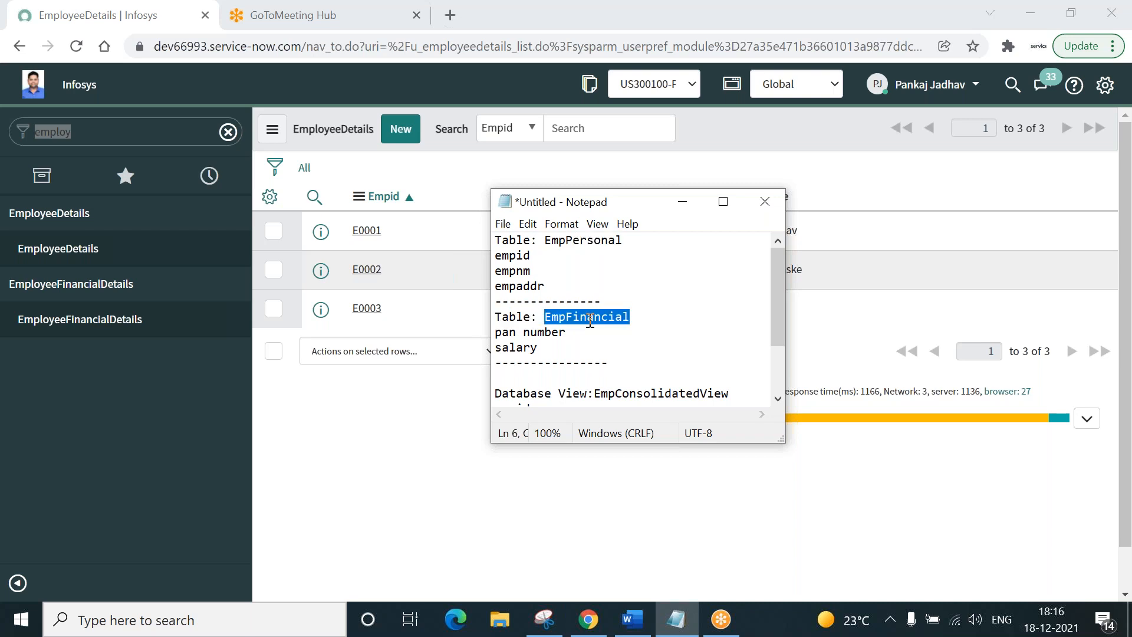
{"action": "double_click", "coordinate": [587, 240]}
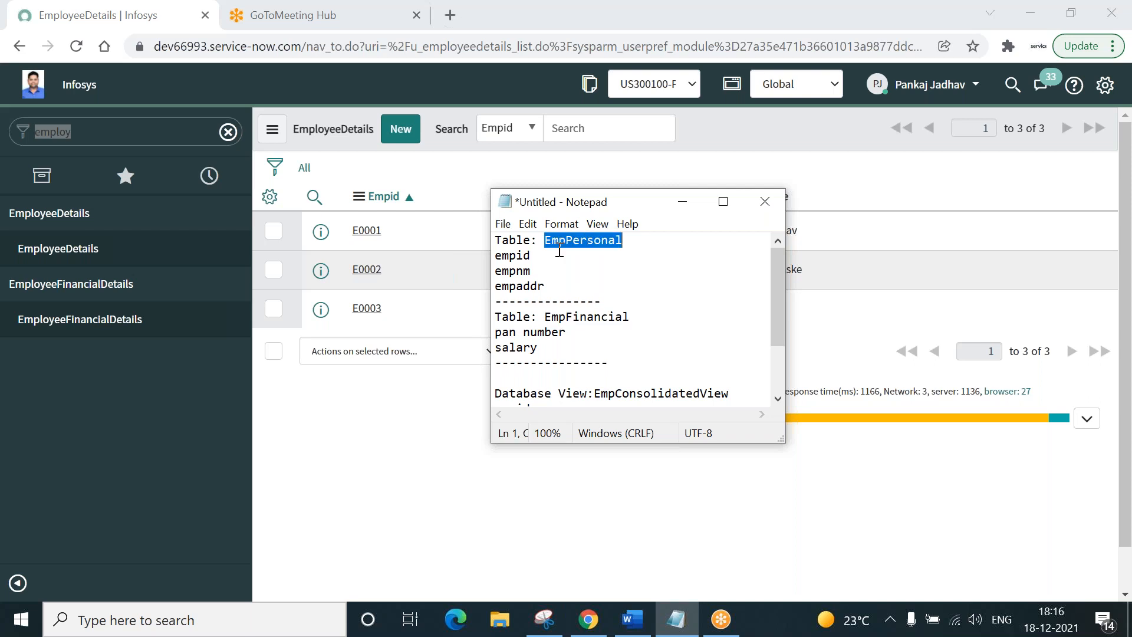
{"action": "double_click", "coordinate": [505, 254]}
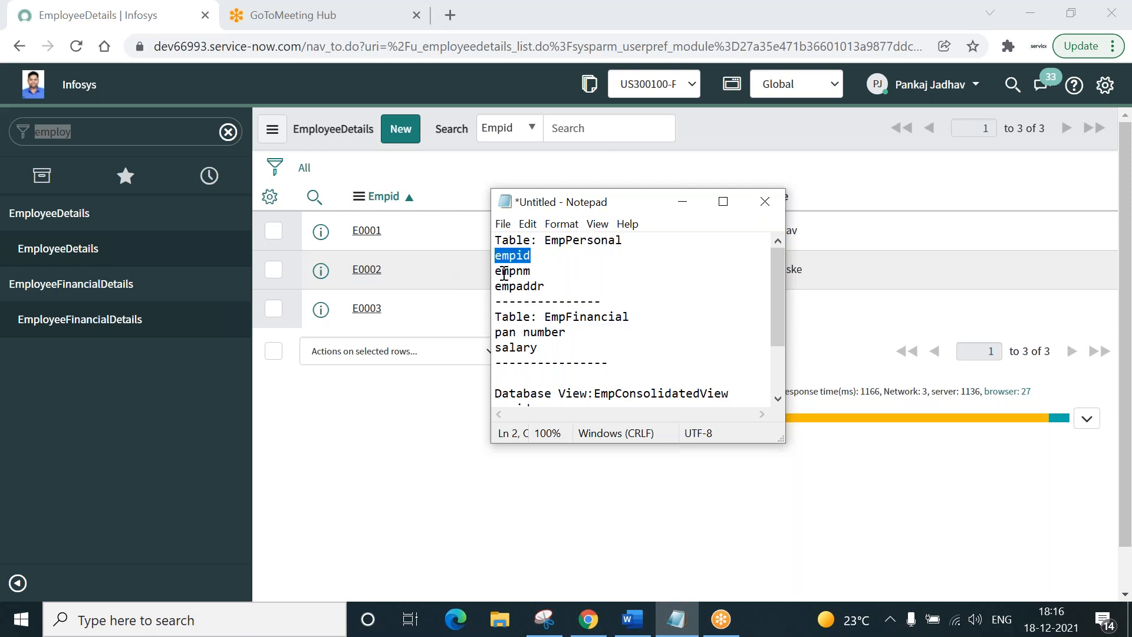
{"action": "left_click", "coordinate": [502, 273]}
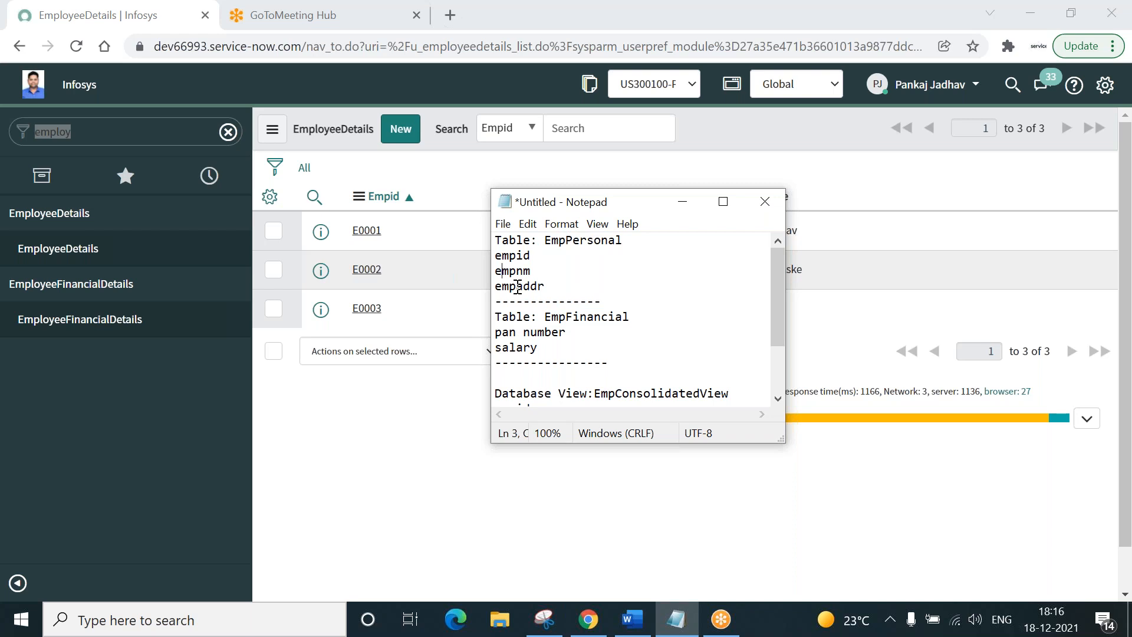
{"action": "double_click", "coordinate": [517, 287]}
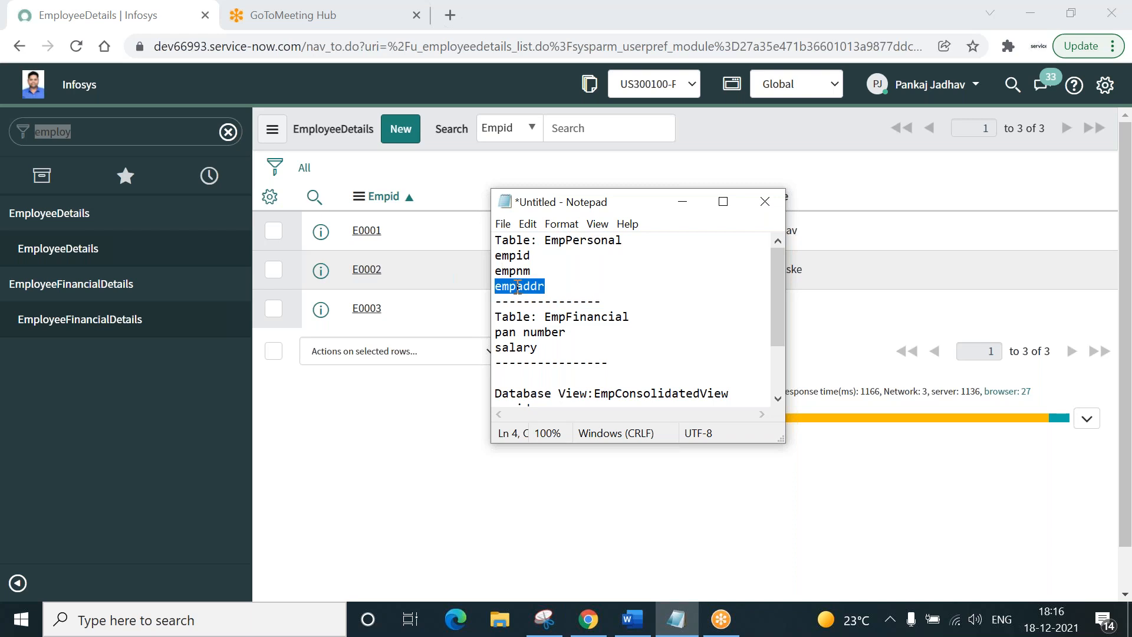
{"action": "double_click", "coordinate": [589, 318]}
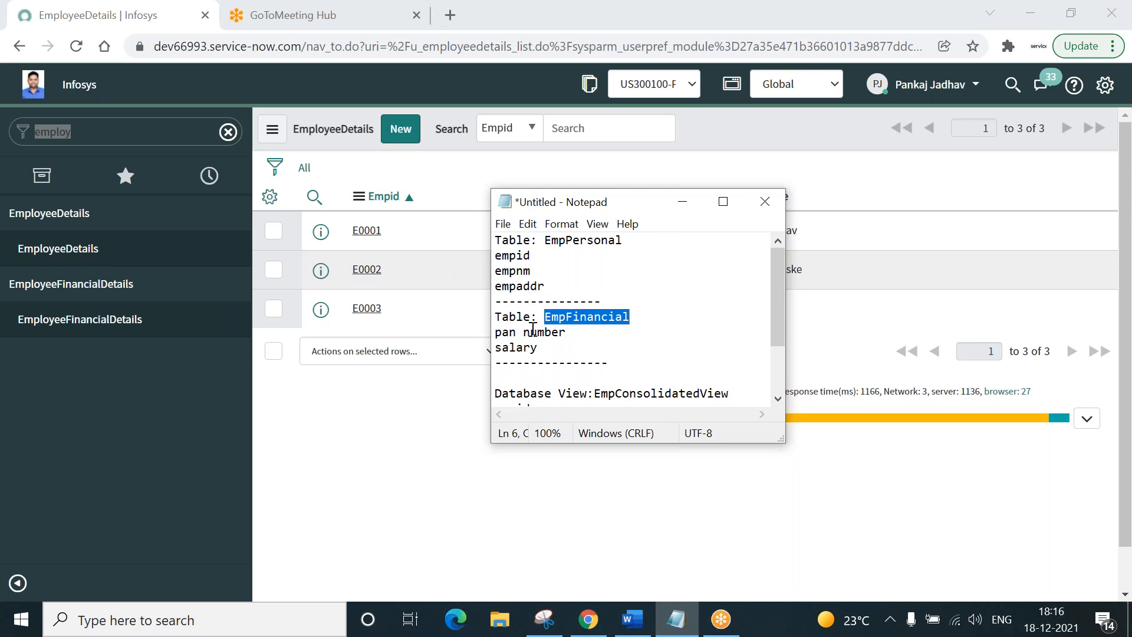
{"action": "left_click_drag", "start_coordinate": [498, 334], "coordinate": [567, 334]}
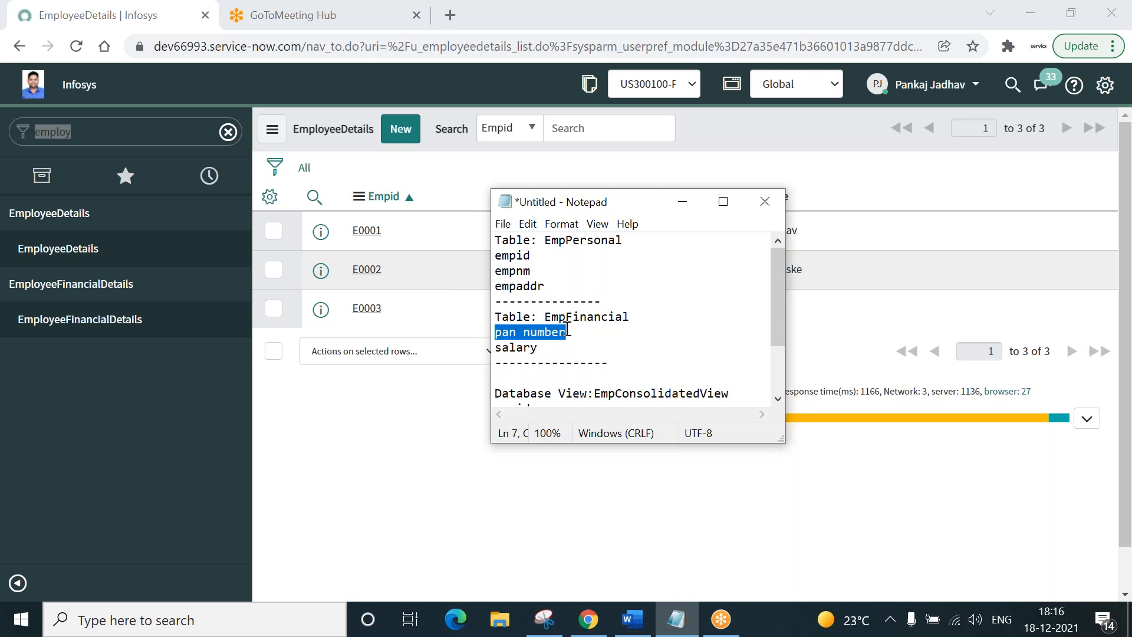
{"action": "double_click", "coordinate": [522, 346]}
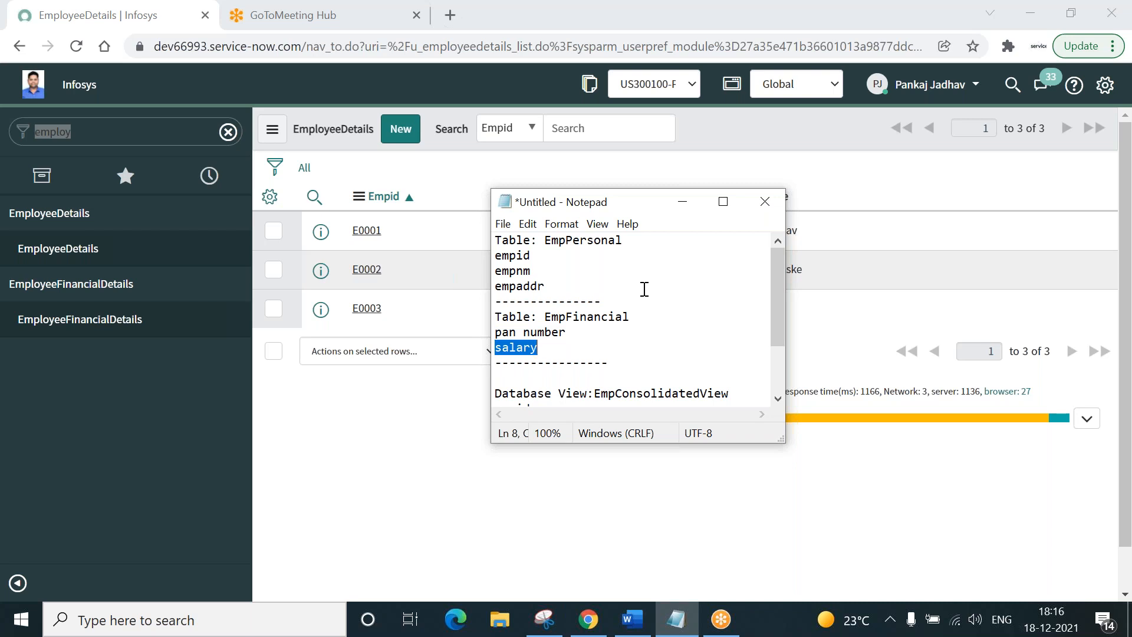
{"action": "left_click_drag", "start_coordinate": [496, 254], "coordinate": [541, 288]}
{"action": "left_click_drag", "start_coordinate": [496, 332], "coordinate": [573, 352]}
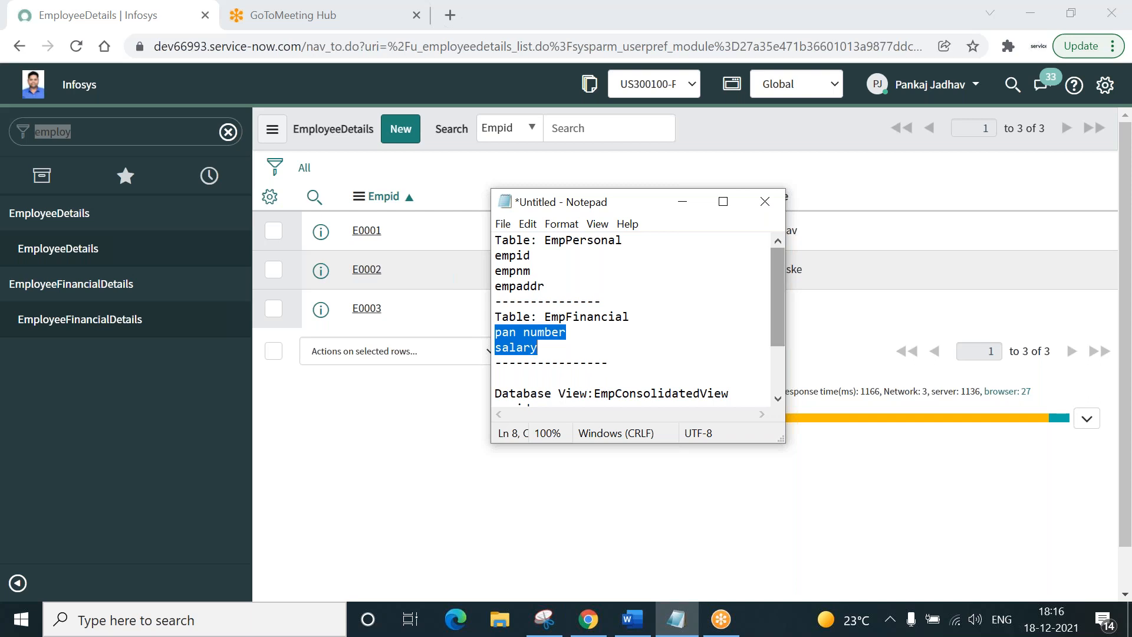
{"action": "left_click_drag", "start_coordinate": [779, 310], "coordinate": [786, 348]}
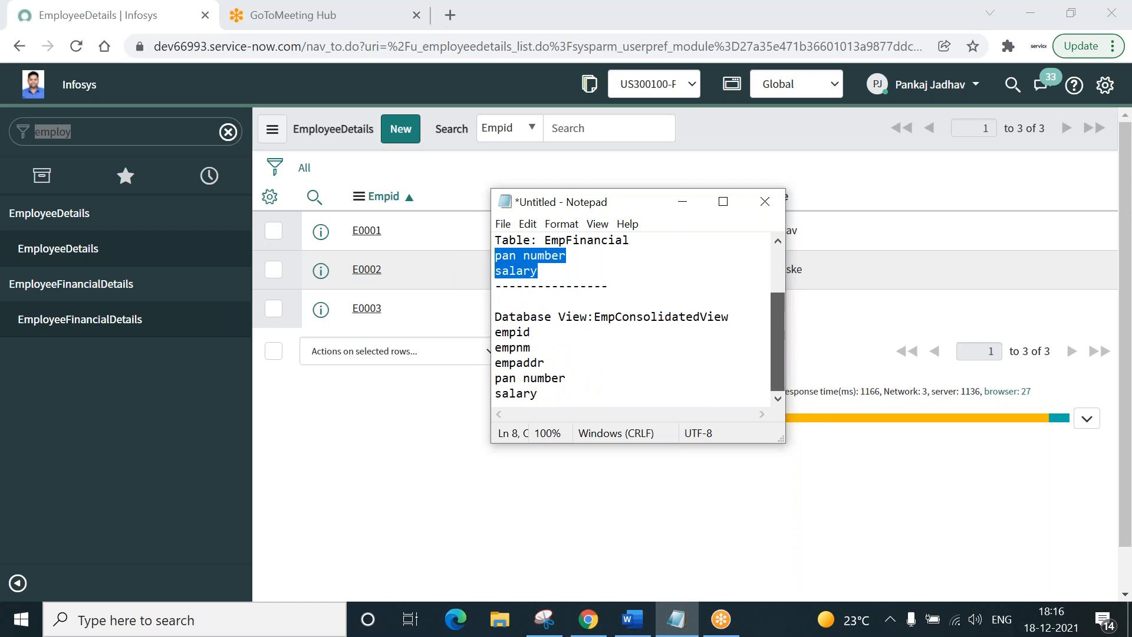
{"action": "left_click_drag", "start_coordinate": [596, 317], "coordinate": [736, 312]}
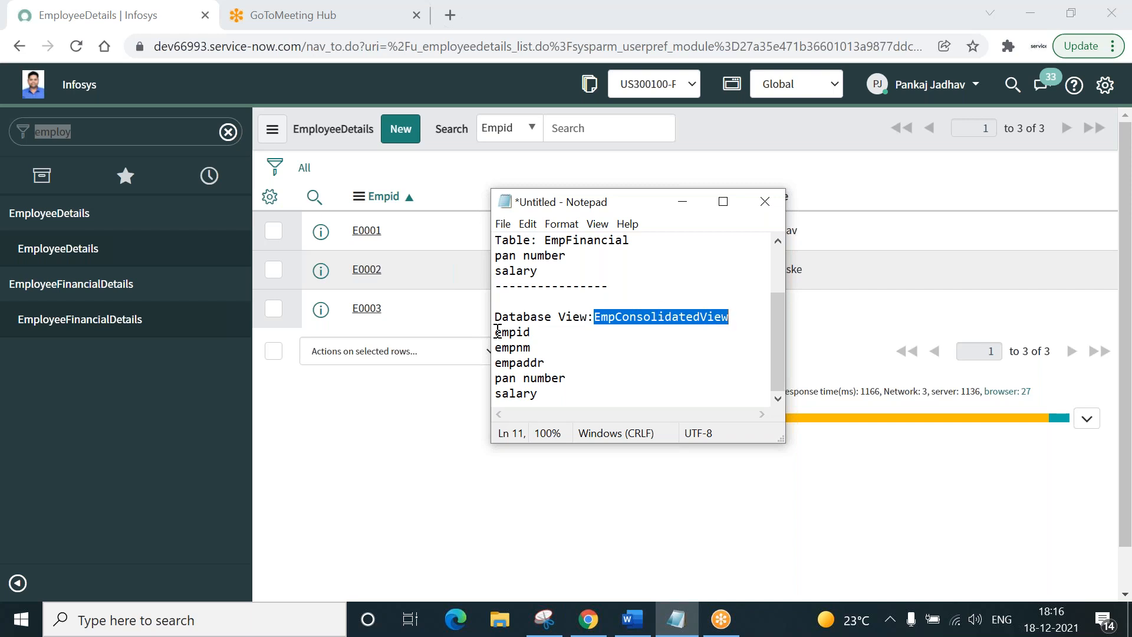
{"action": "left_click_drag", "start_coordinate": [496, 332], "coordinate": [572, 396]}
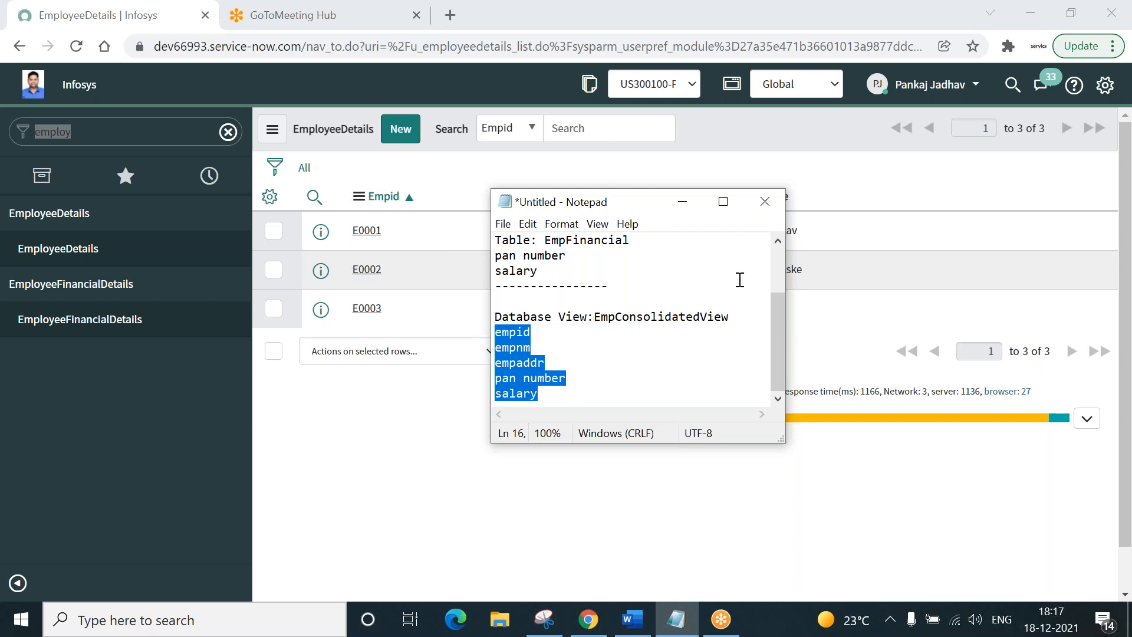
{"action": "scroll", "coordinate": [740, 279], "scroll_direction": "up", "scroll_amount": 2}
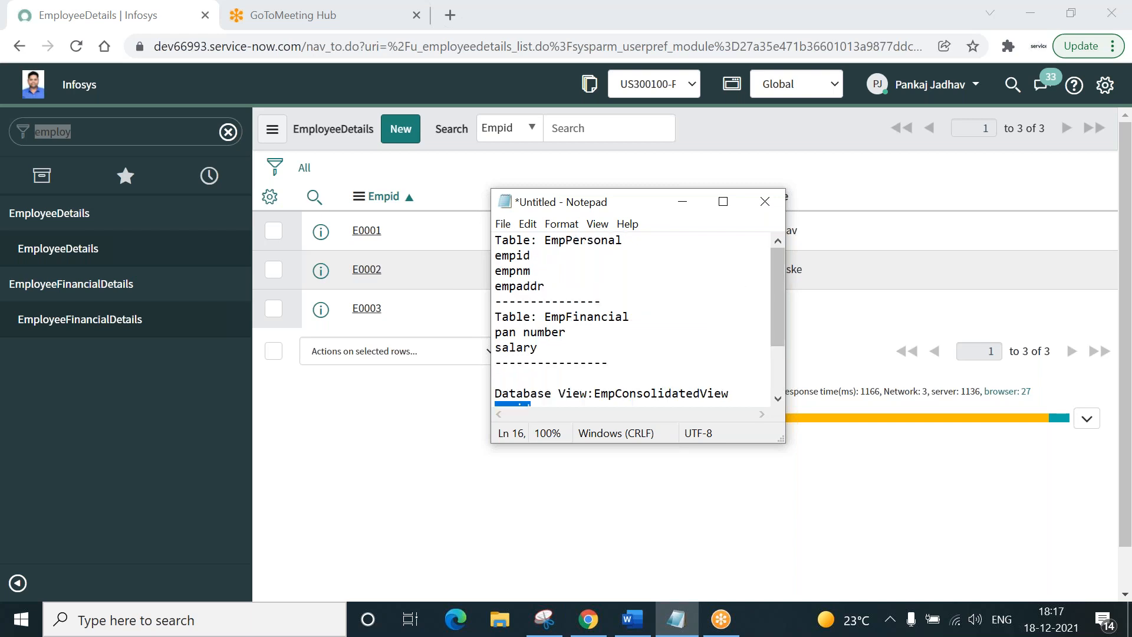
Step: Copy the table name EmpPersonal from the notes and minimize the notes window
{"action": "double_click", "coordinate": [558, 240]}
{"action": "key", "text": "ctrl+c"}
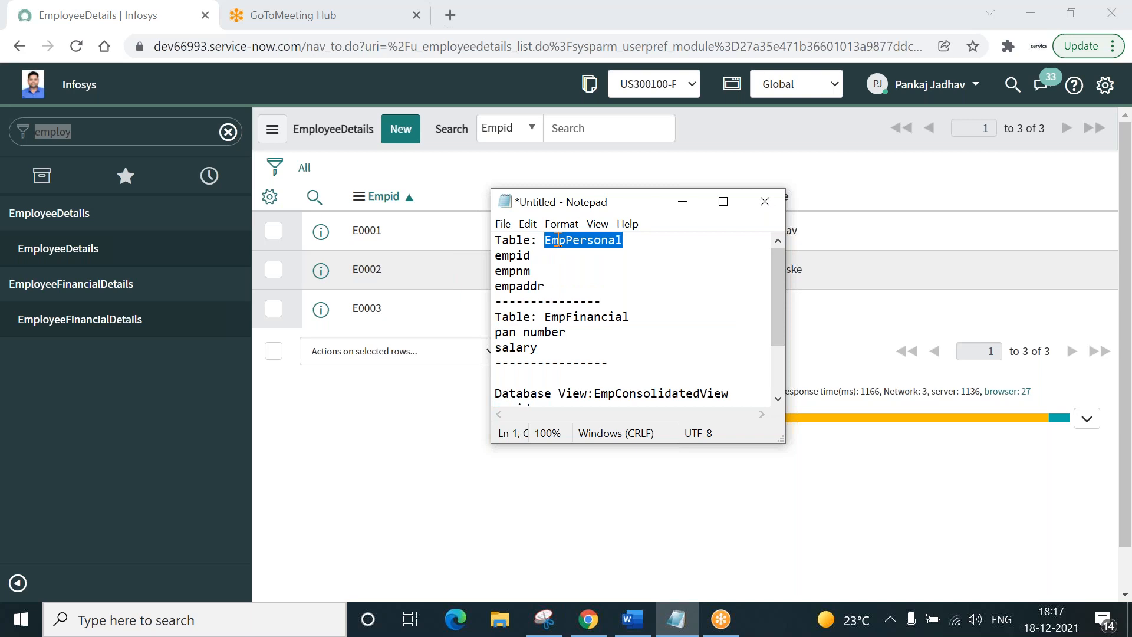
{"action": "left_click", "coordinate": [681, 203]}
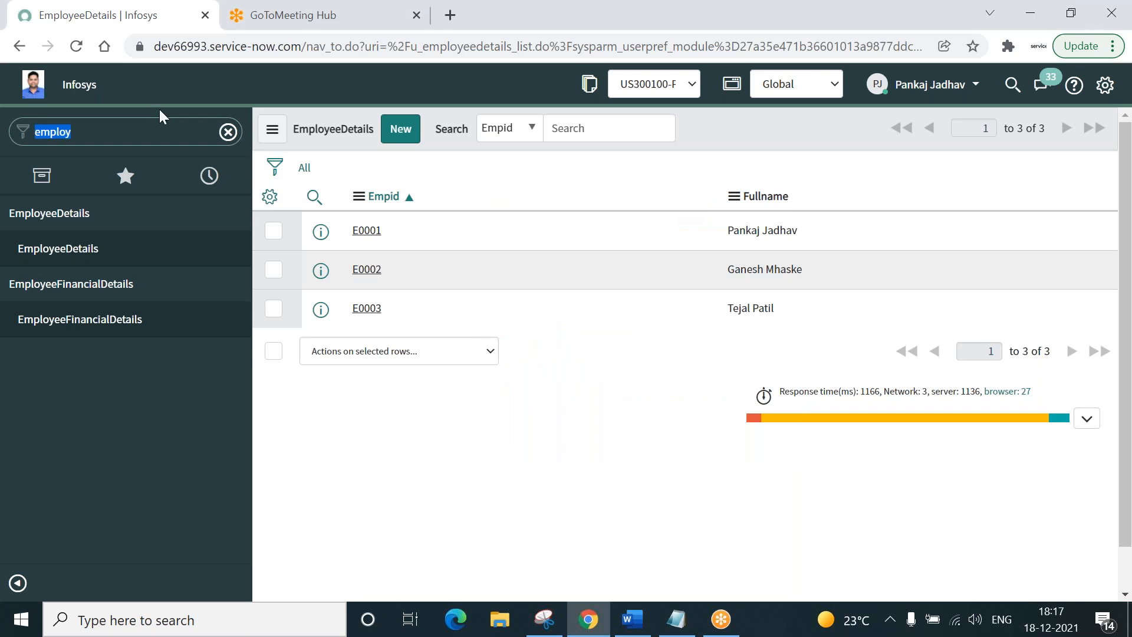
{"action": "left_click", "coordinate": [130, 174]}
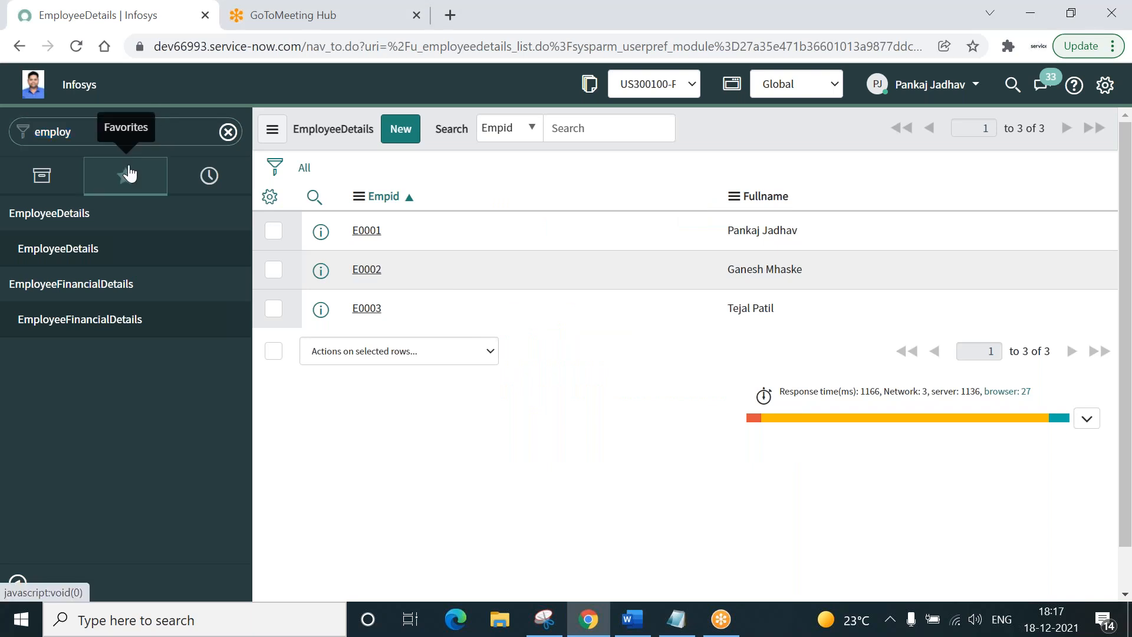
{"action": "left_click", "coordinate": [130, 174]}
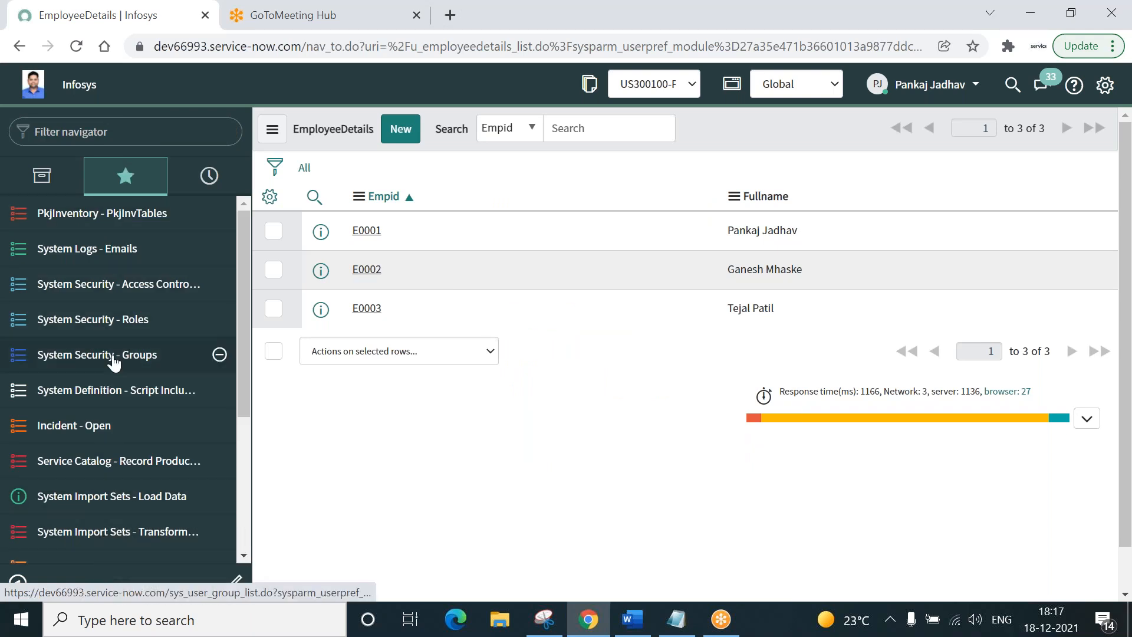
{"action": "left_click", "coordinate": [43, 179]}
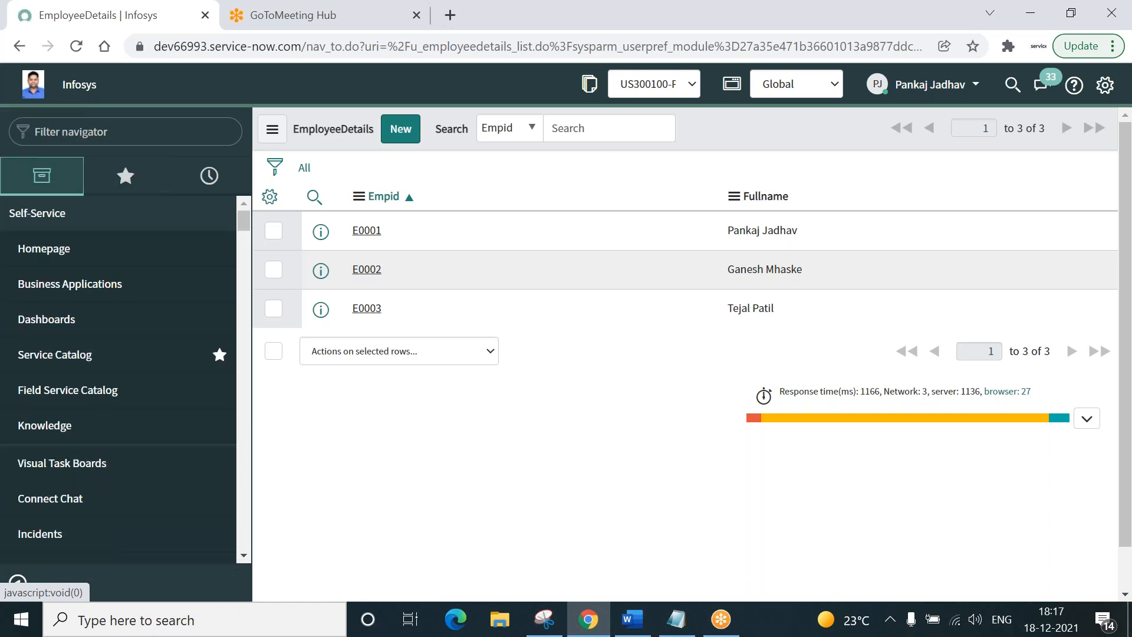
Step: Filter the navigator by "table" and open the System Definition - Tables list
{"action": "left_click", "coordinate": [137, 131]}
{"action": "type", "text": "ta"}
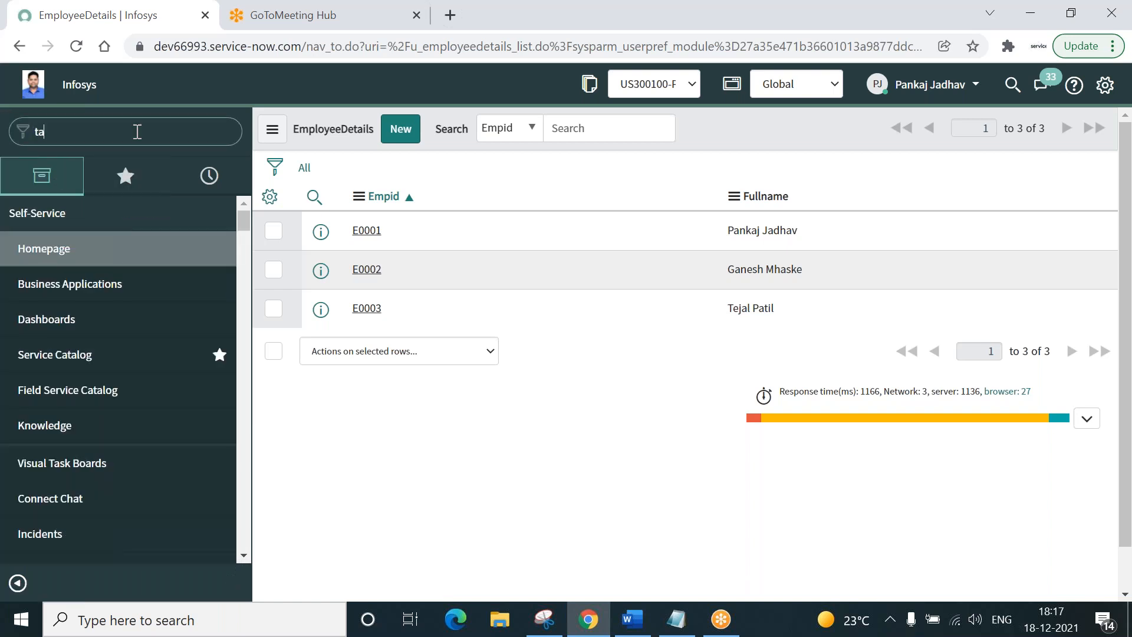
{"action": "type", "text": "ble"}
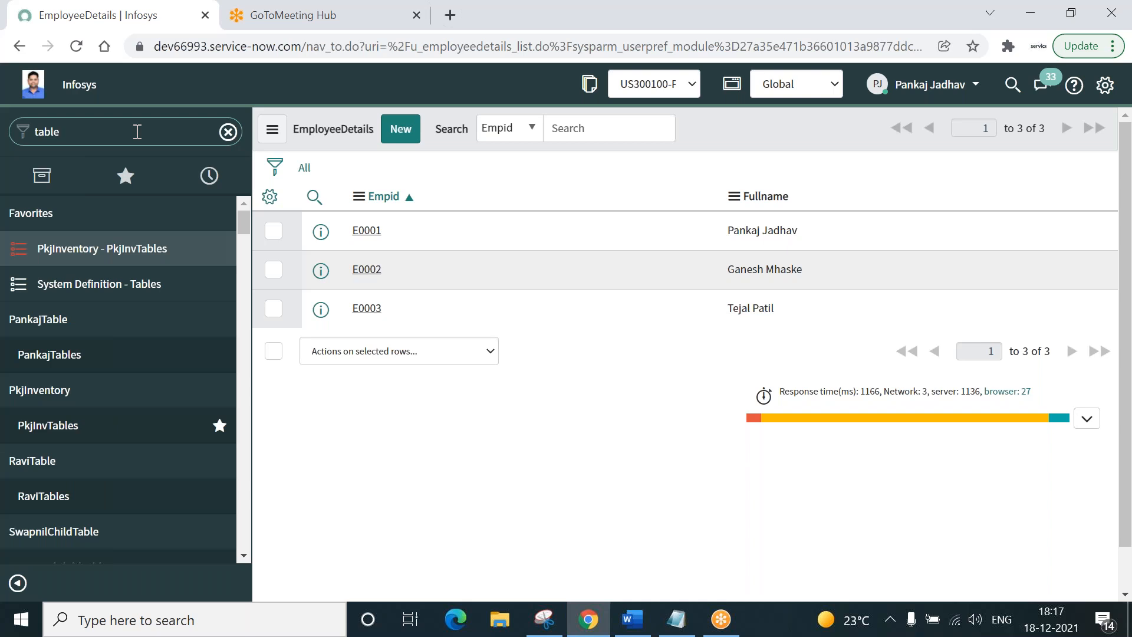
{"action": "left_click", "coordinate": [97, 285]}
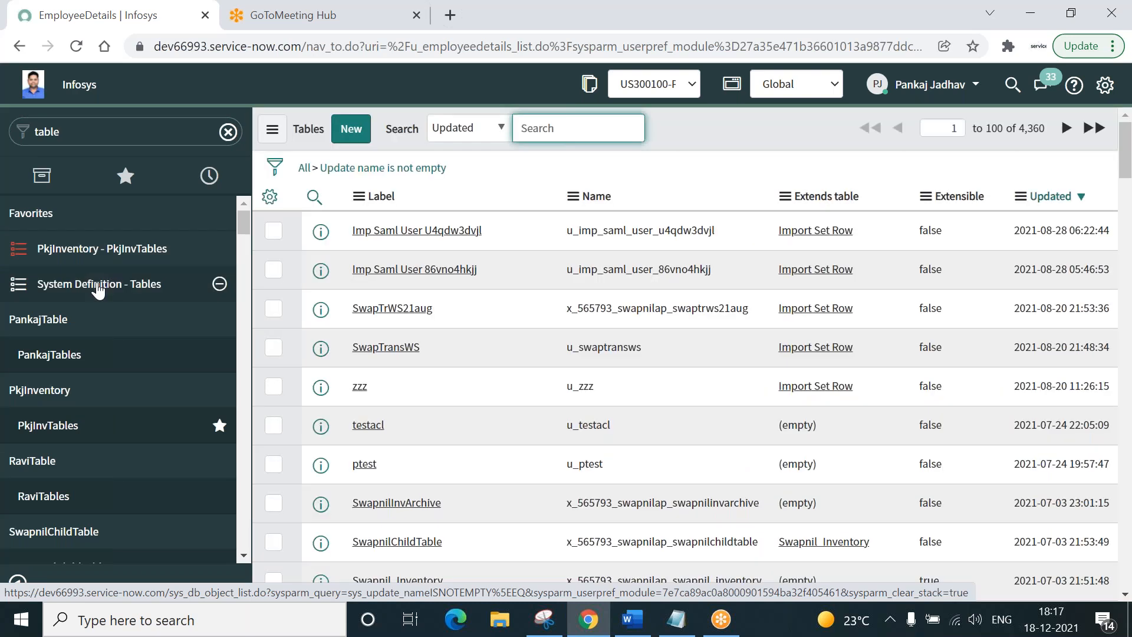
Step: Start a new table record and paste EmpPersonal as its label, letting the name fill in from it
{"action": "left_click", "coordinate": [349, 133]}
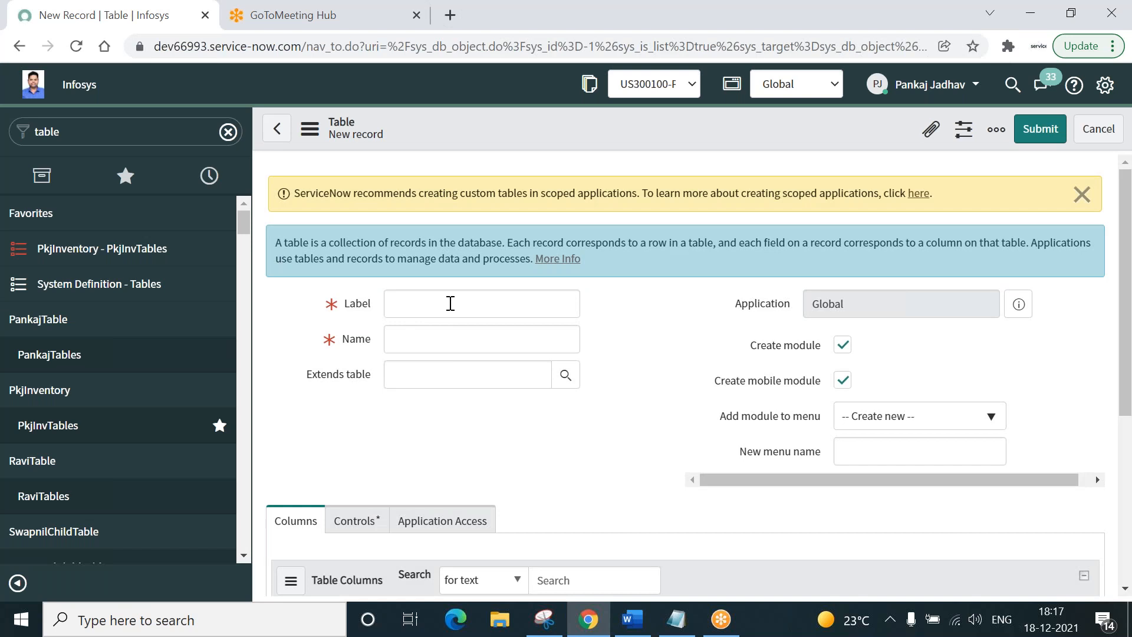
{"action": "left_click", "coordinate": [451, 303]}
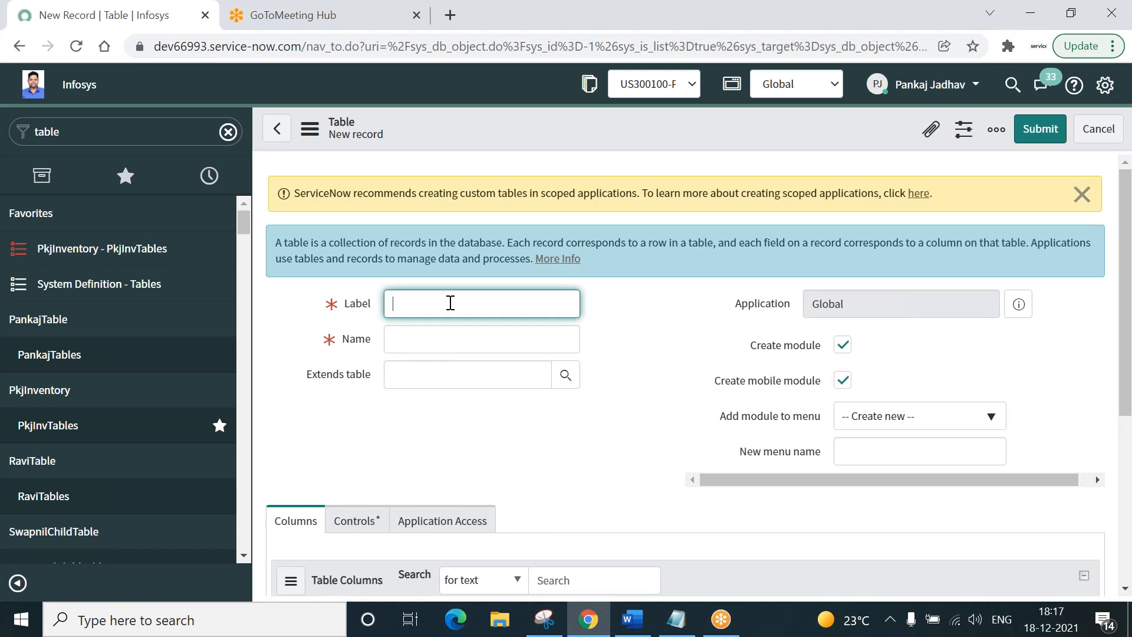
{"action": "key", "text": "ctrl+v"}
{"action": "left_click", "coordinate": [443, 341]}
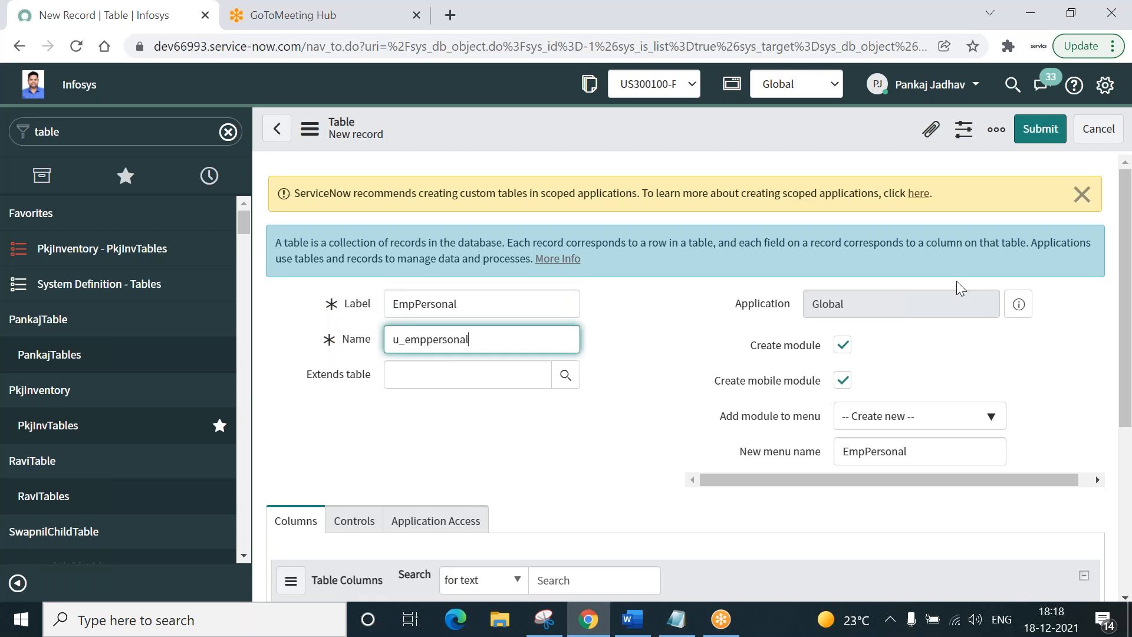
Step: Review the new menu name and save the EmpPersonal table record while keeping its form open
{"action": "left_click_drag", "start_coordinate": [1126, 311], "coordinate": [1126, 373]}
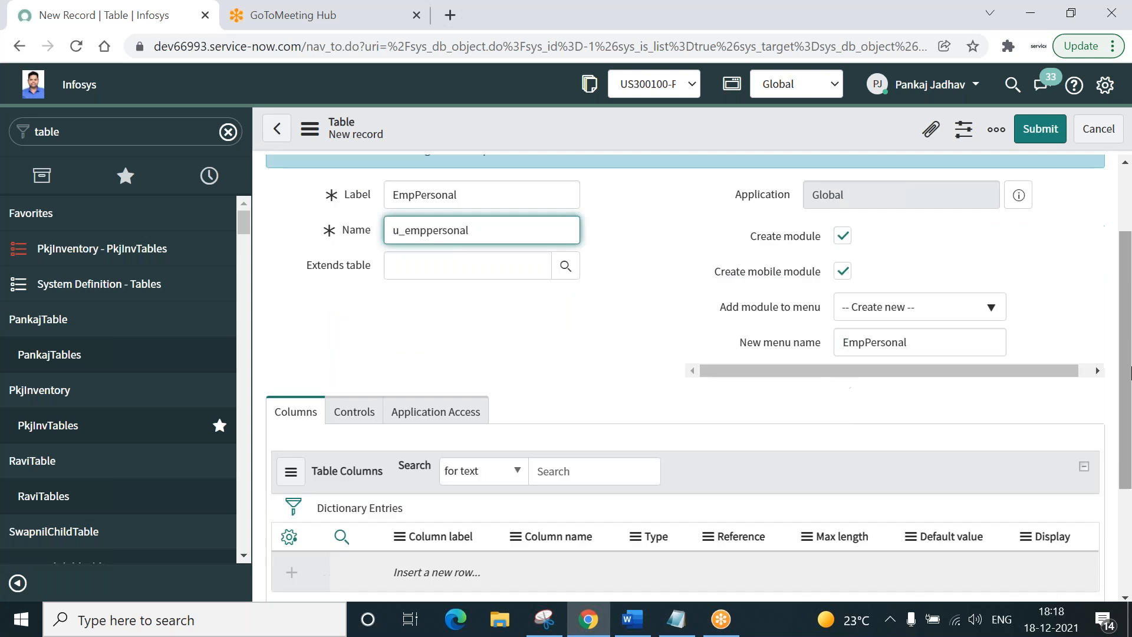
{"action": "left_click", "coordinate": [923, 345]}
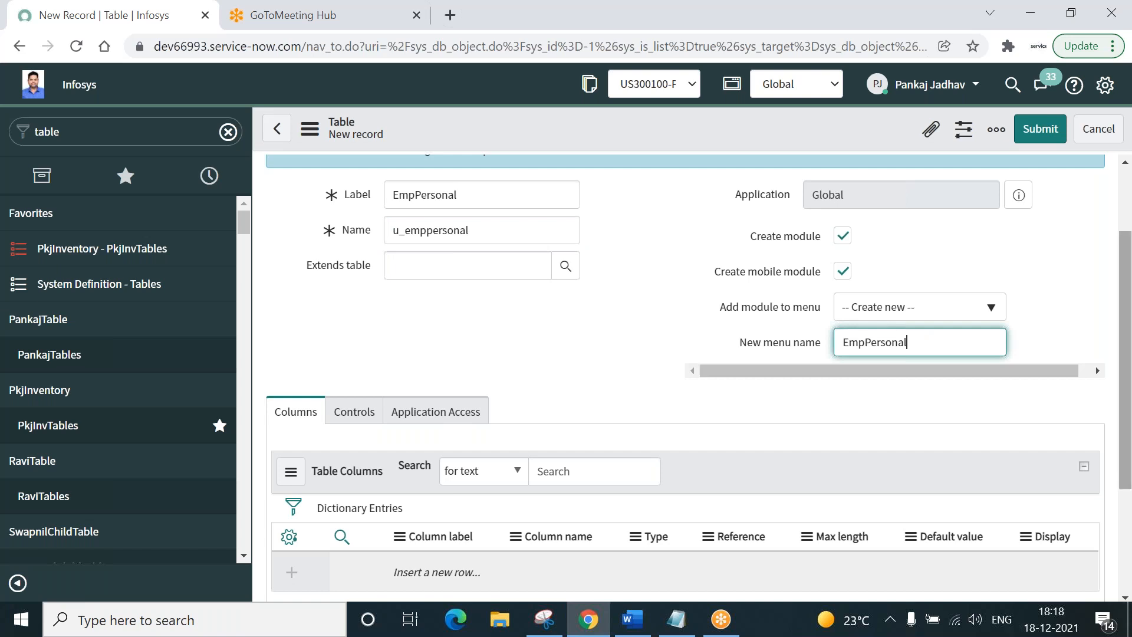
{"action": "left_click_drag", "start_coordinate": [1127, 340], "coordinate": [1130, 258]}
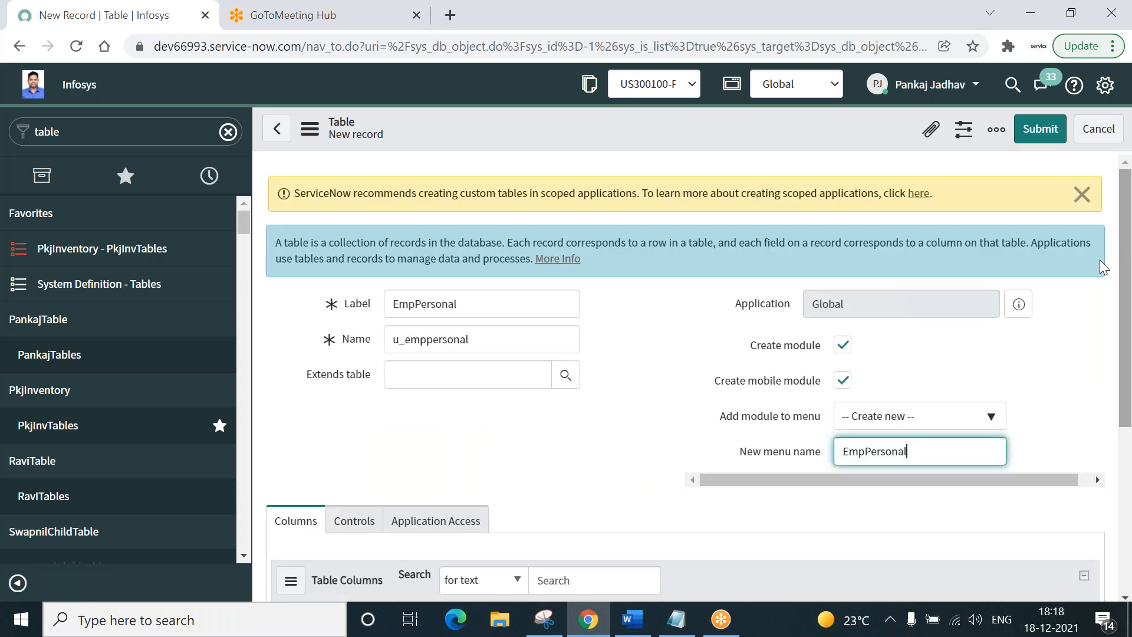
{"action": "right_click", "coordinate": [519, 125]}
{"action": "left_click", "coordinate": [535, 132]}
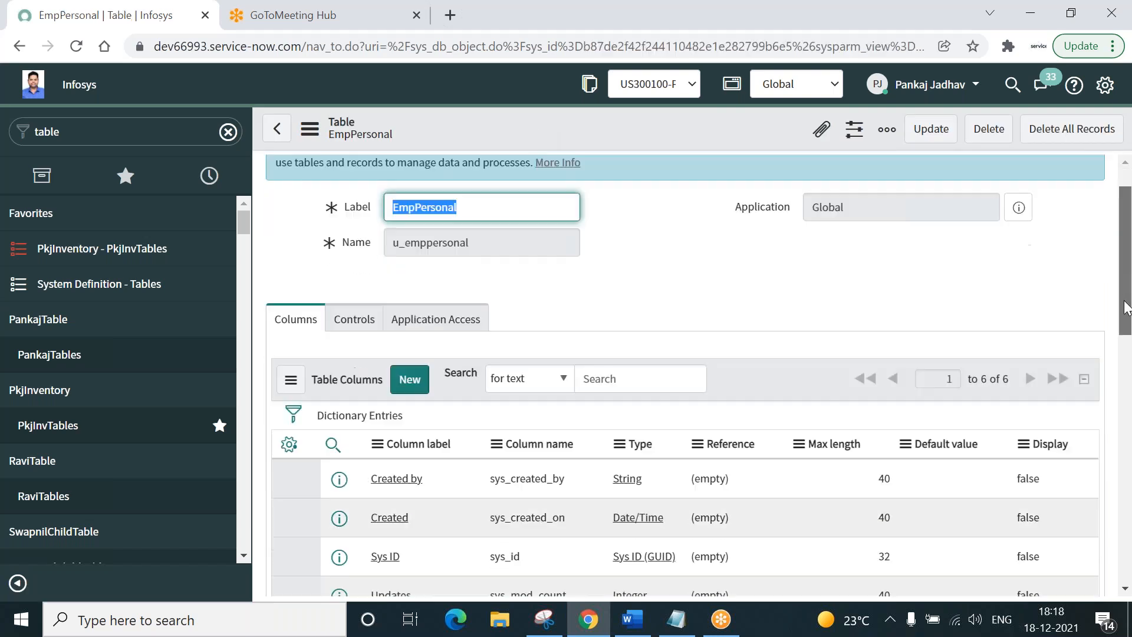
Step: Check the EmpPersonal table's column list against the planned fields in the Notepad notes
{"action": "left_click_drag", "start_coordinate": [1126, 287], "coordinate": [1126, 353]}
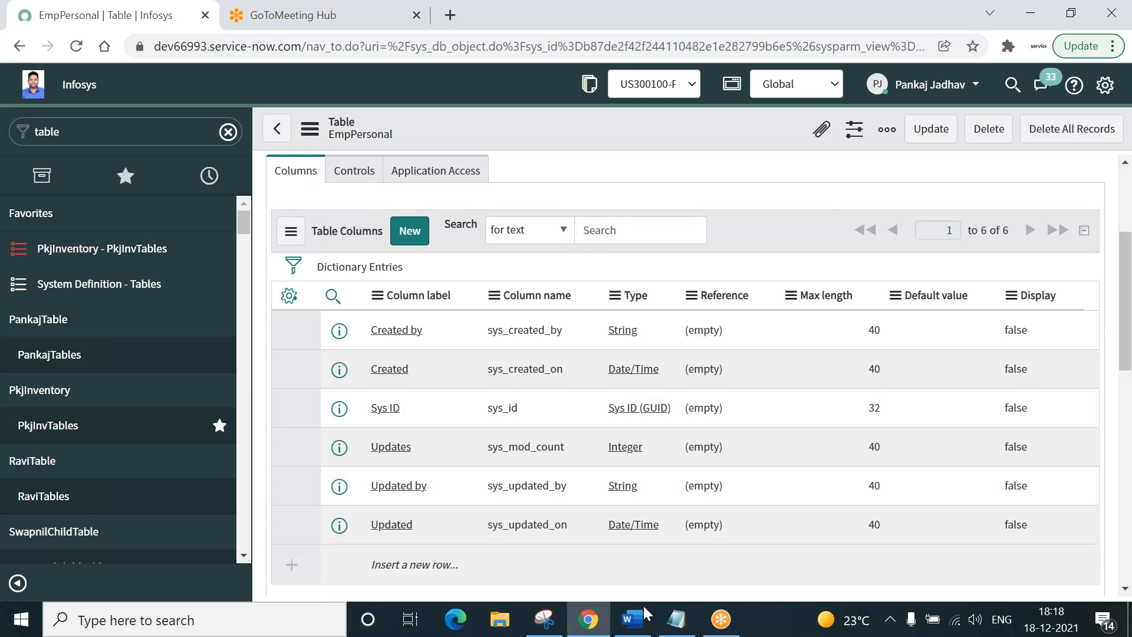
{"action": "left_click", "coordinate": [676, 622]}
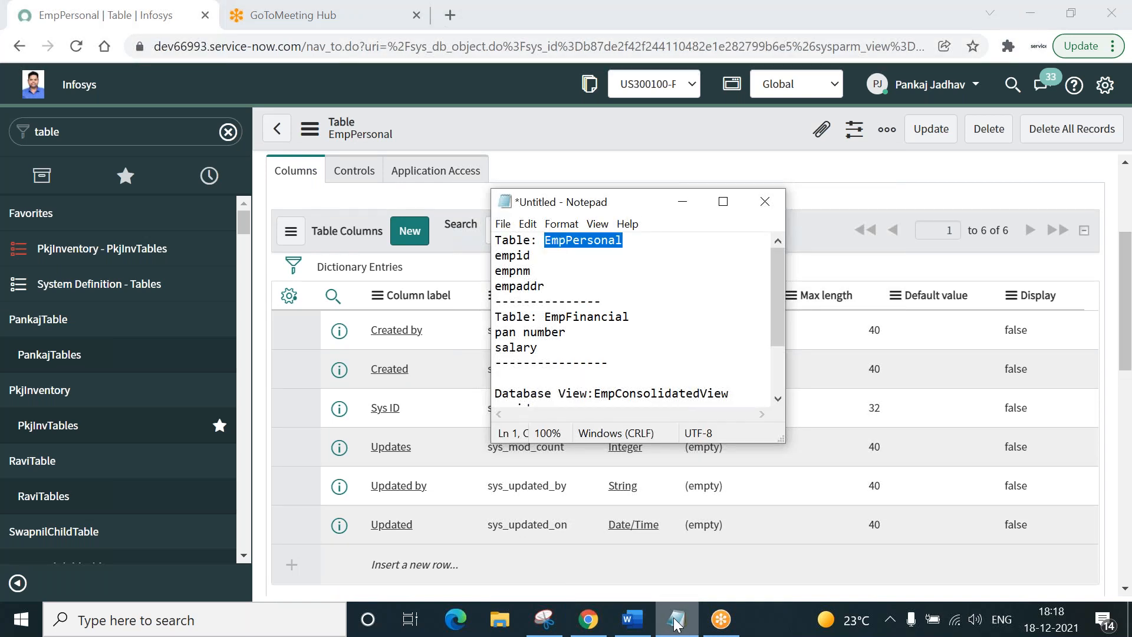
{"action": "left_click", "coordinate": [676, 622]}
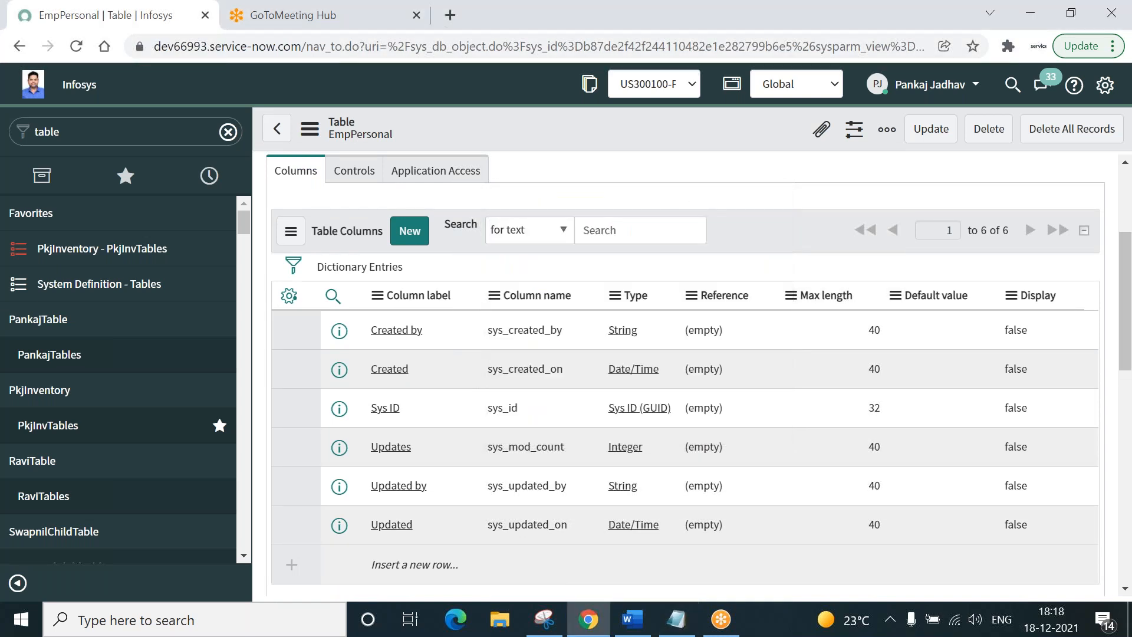
Step: Add a String column labelled EmpId with a max length of 40 to the EmpPersonal table, letting its column name fill in
{"action": "left_click", "coordinate": [418, 237]}
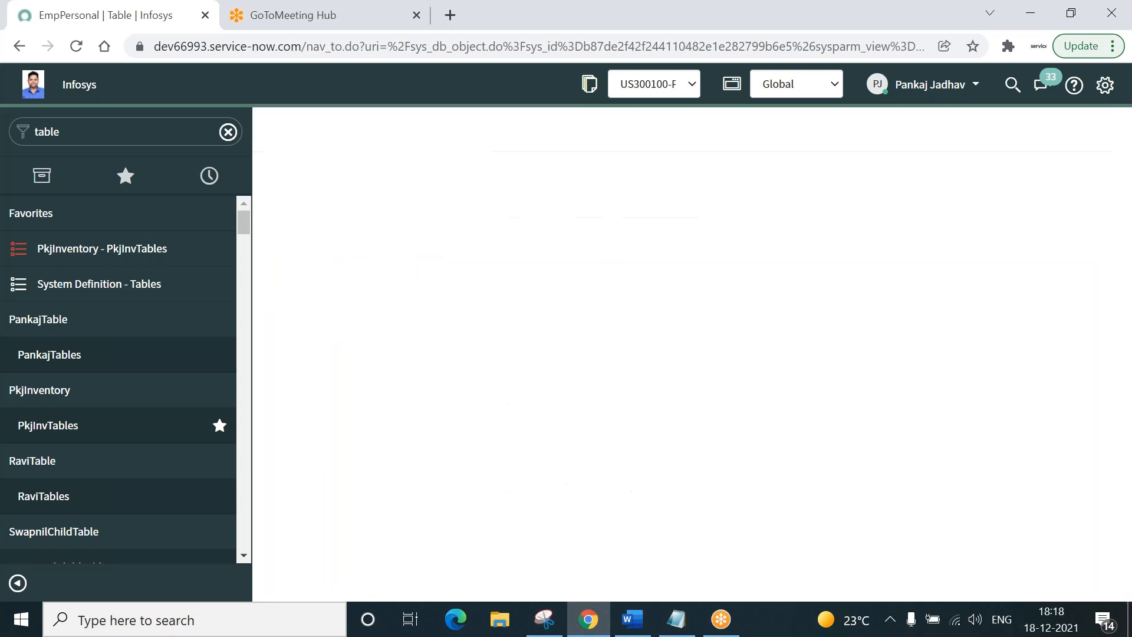
{"action": "left_click", "coordinate": [457, 240]}
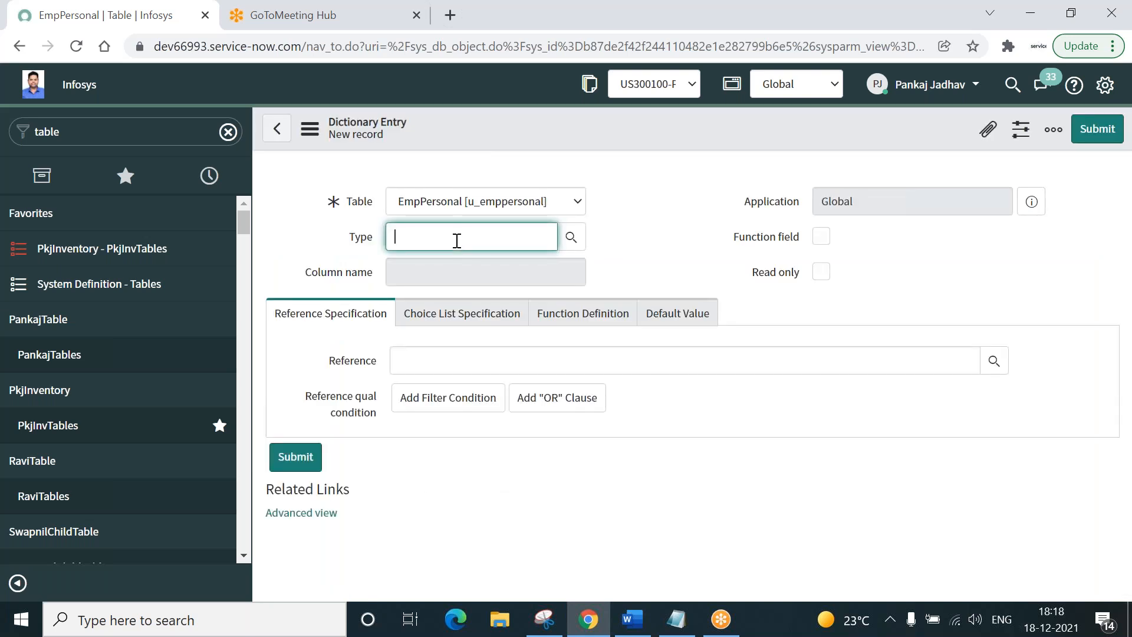
{"action": "type", "text": "string"}
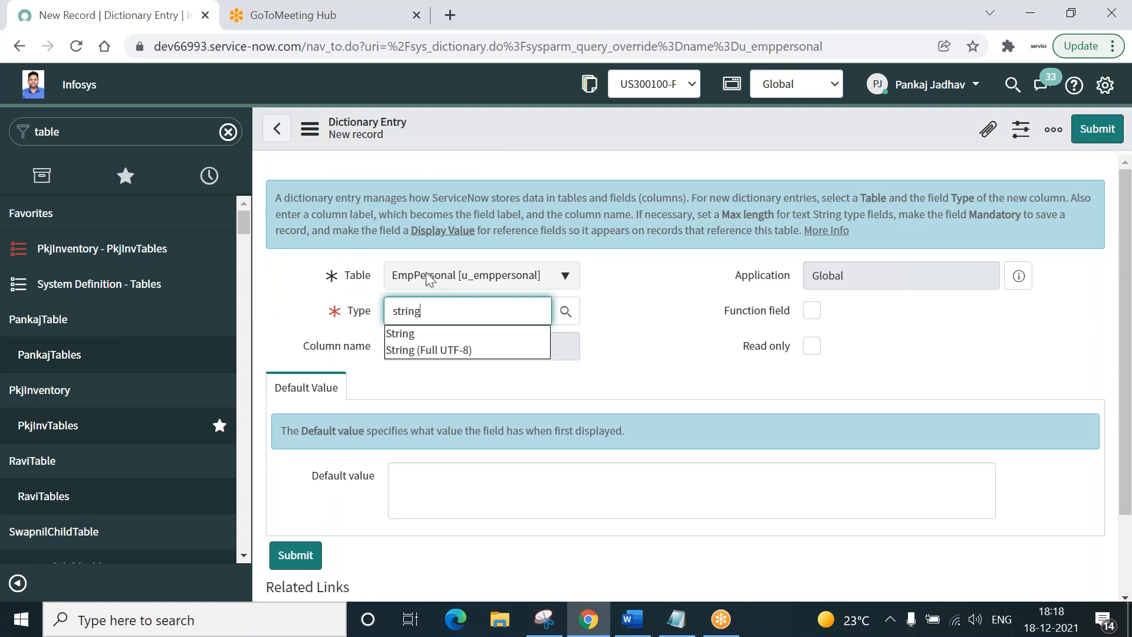
{"action": "left_click", "coordinate": [409, 335]}
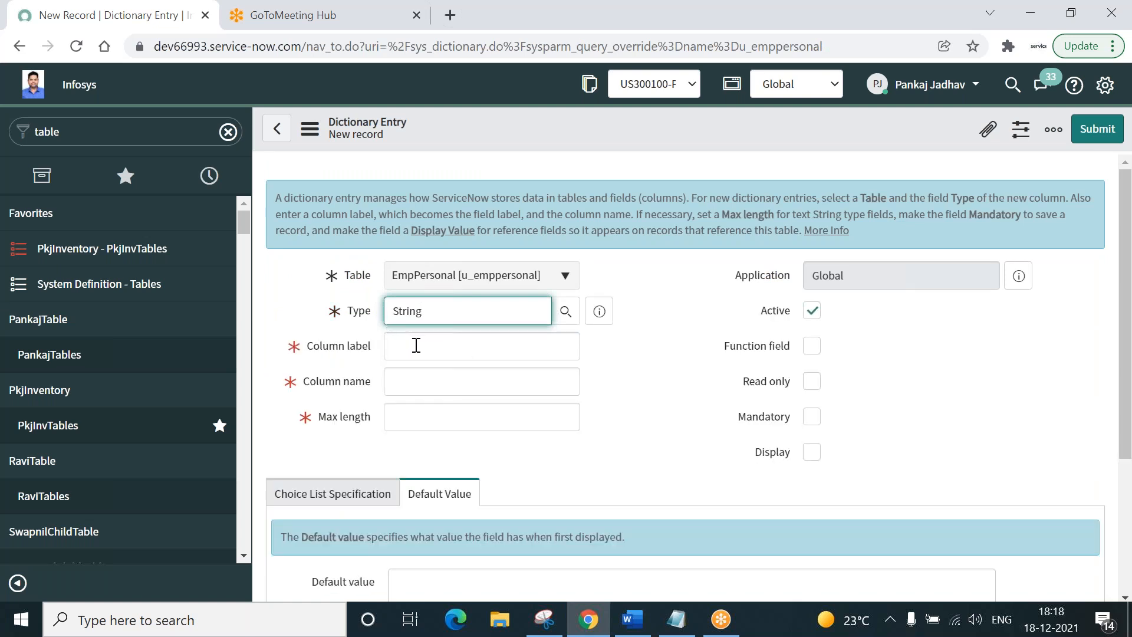
{"action": "left_click", "coordinate": [415, 345]}
{"action": "type", "text": "EmpId"}
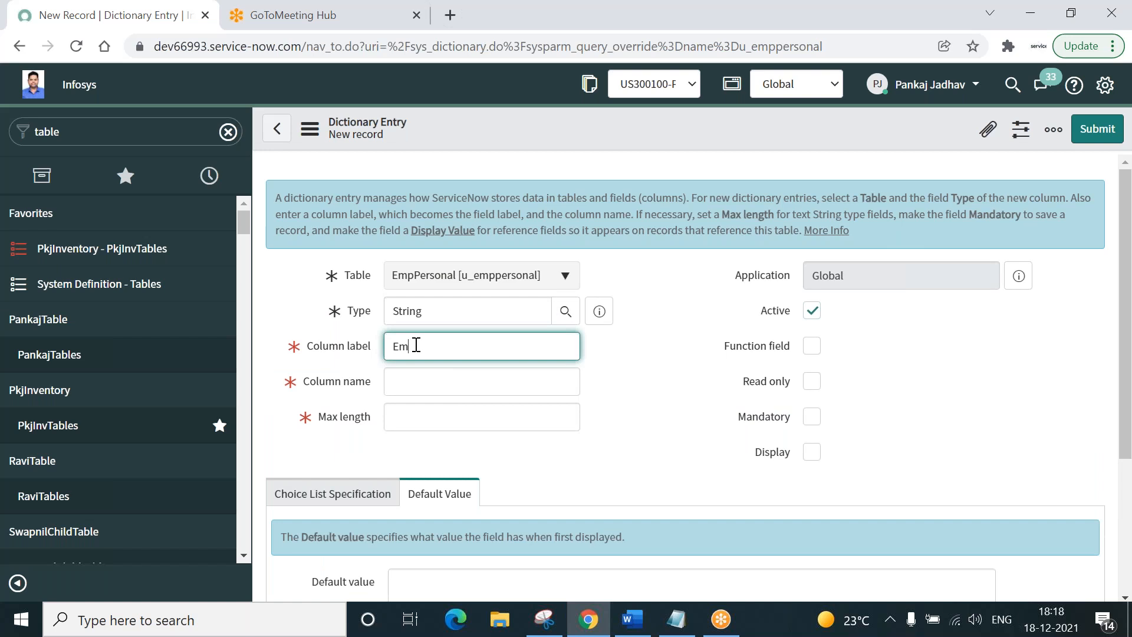
{"action": "left_click", "coordinate": [472, 382]}
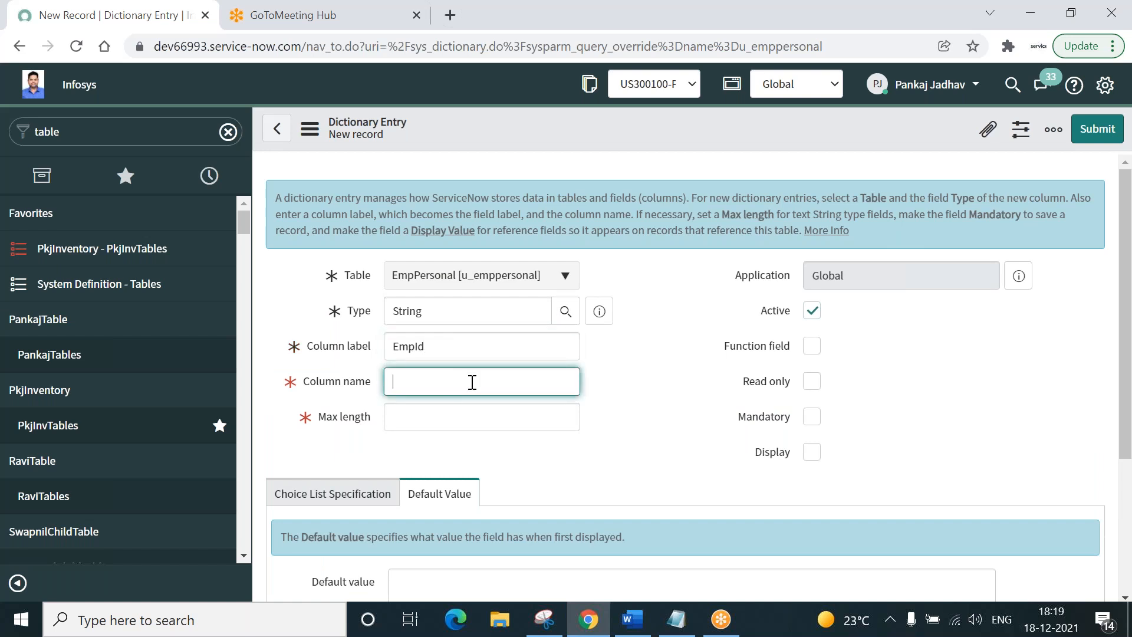
{"action": "left_click", "coordinate": [488, 420]}
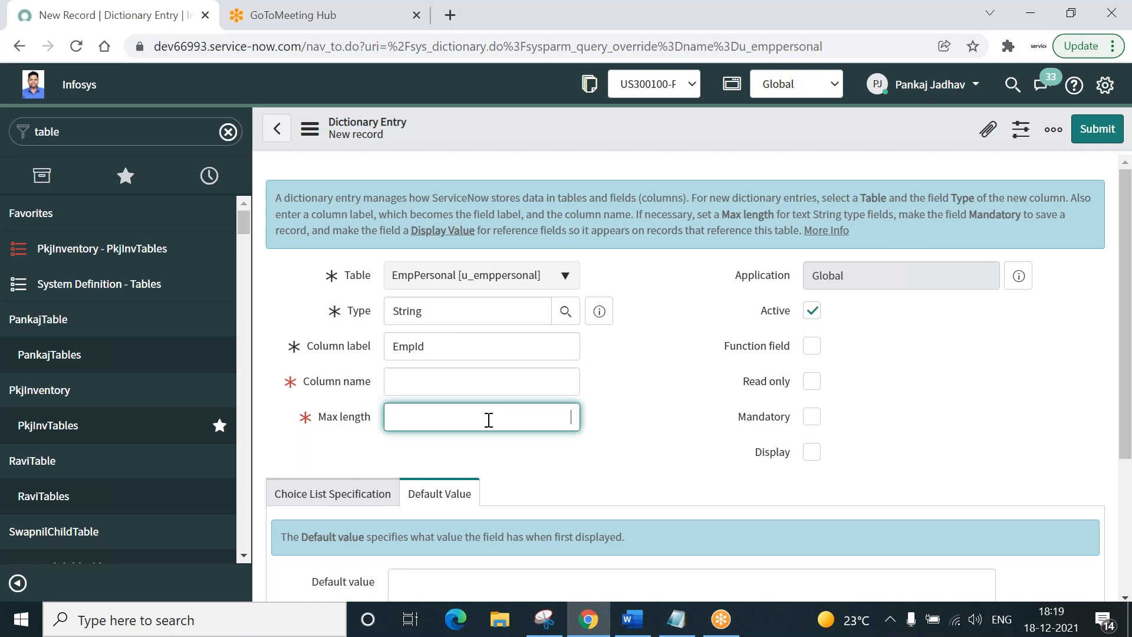
{"action": "type", "text": "40"}
{"action": "left_click", "coordinate": [1079, 134]}
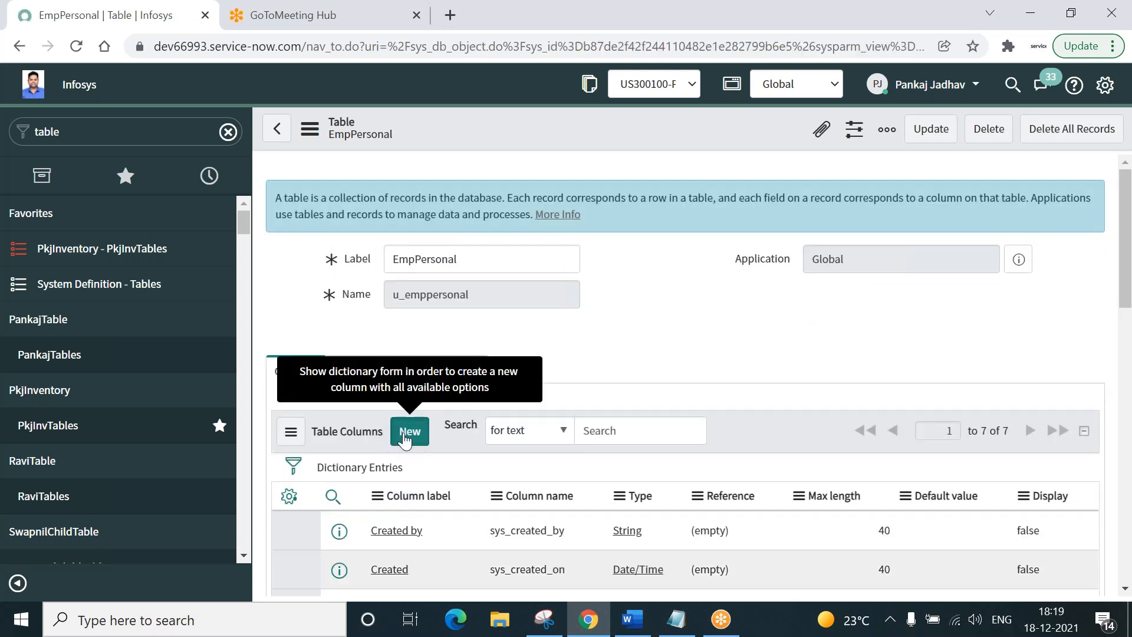
Step: Add a String column labelled EmpName with a max length of 40 to the EmpPersonal table and submit it
{"action": "left_click", "coordinate": [404, 439]}
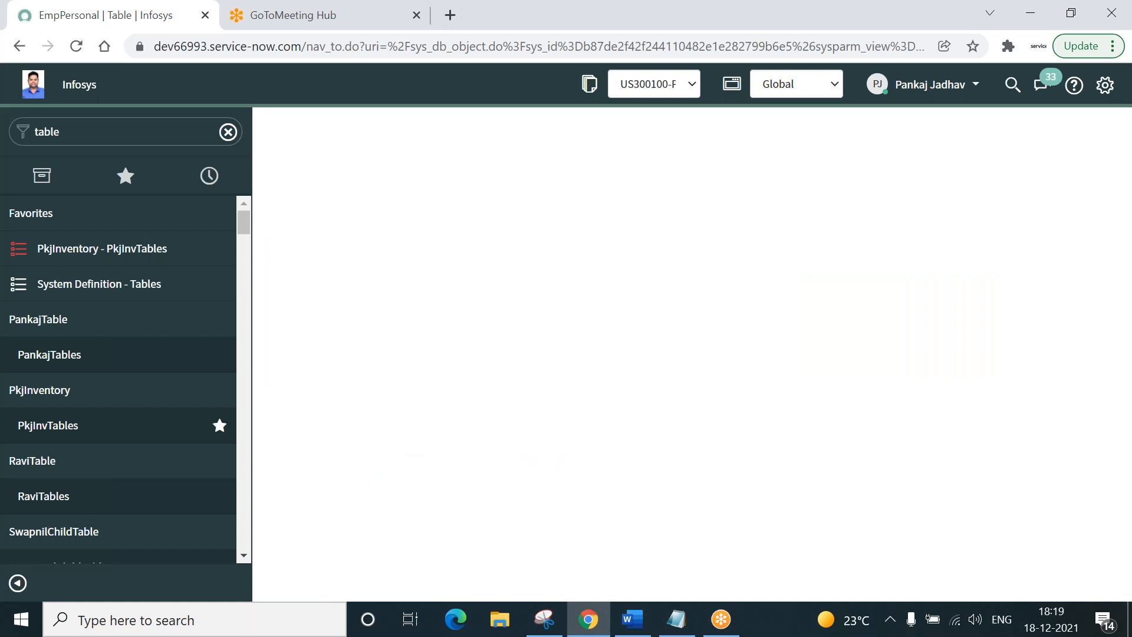
{"action": "left_click", "coordinate": [411, 315]}
{"action": "type", "text": "str"}
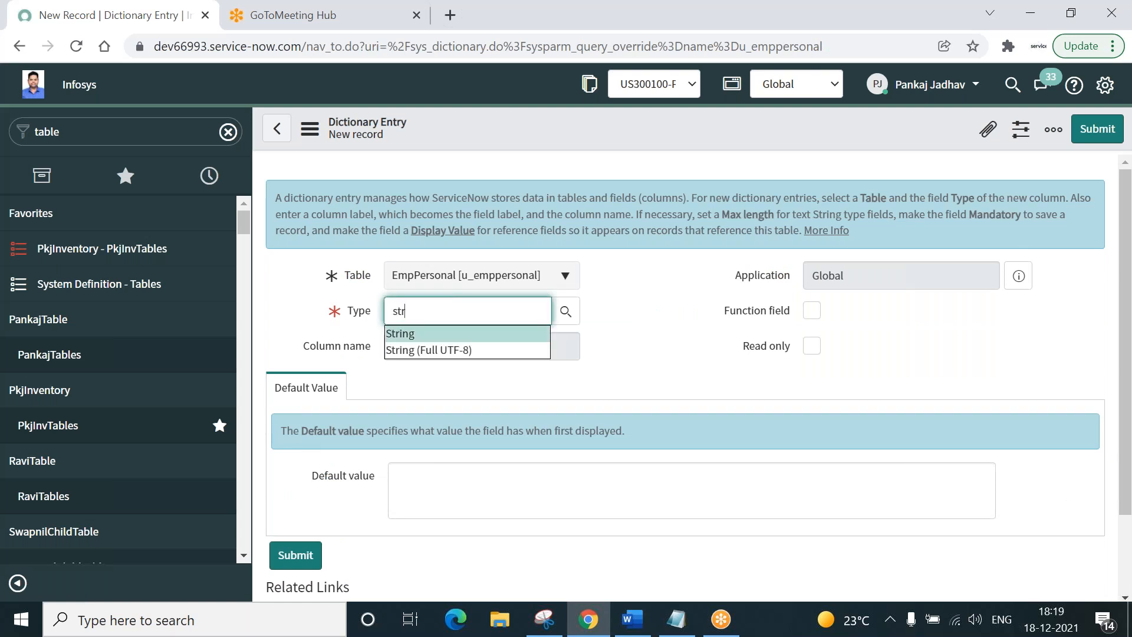
{"action": "left_click", "coordinate": [401, 334]}
{"action": "left_click", "coordinate": [435, 354]}
{"action": "type", "text": "E"}
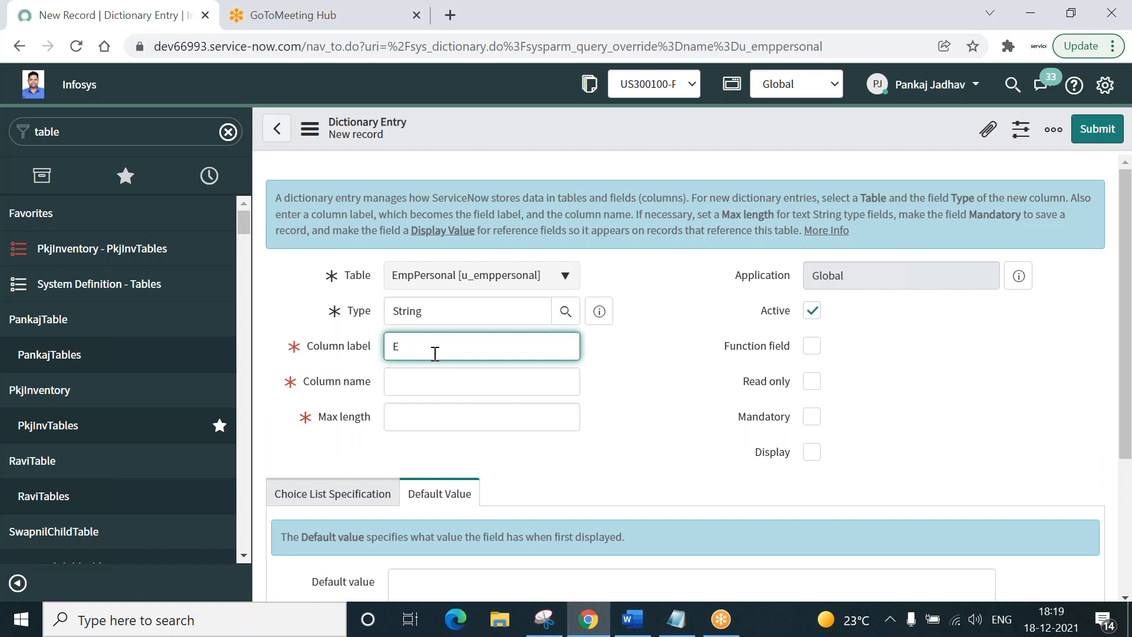
{"action": "type", "text": "mpName"}
{"action": "left_click", "coordinate": [449, 378]}
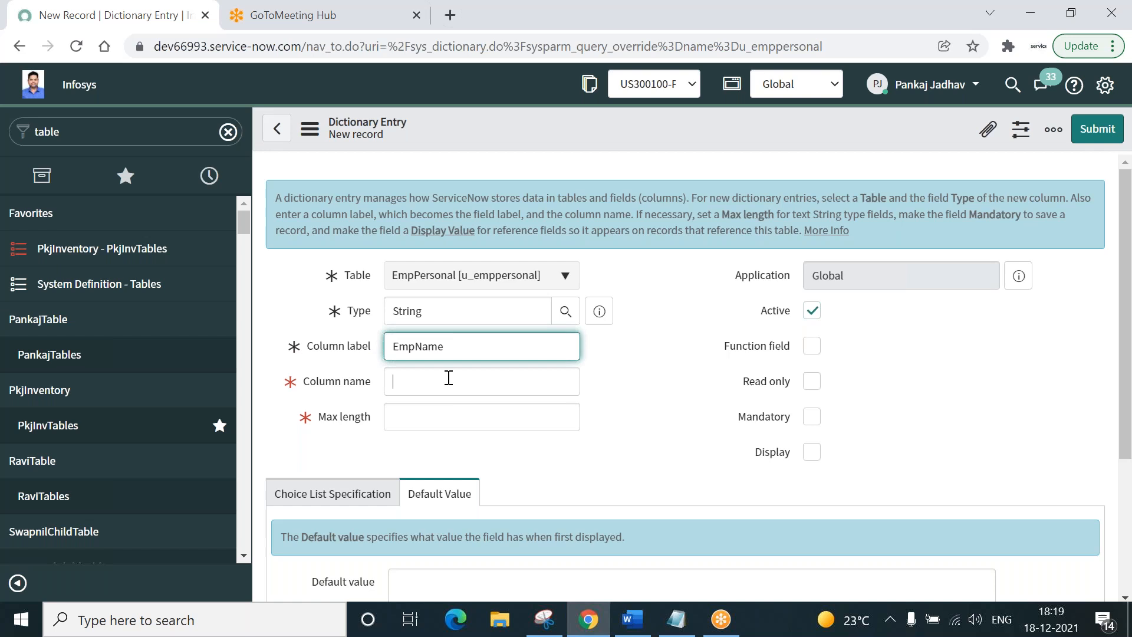
{"action": "left_click", "coordinate": [487, 412]}
{"action": "type", "text": "40"}
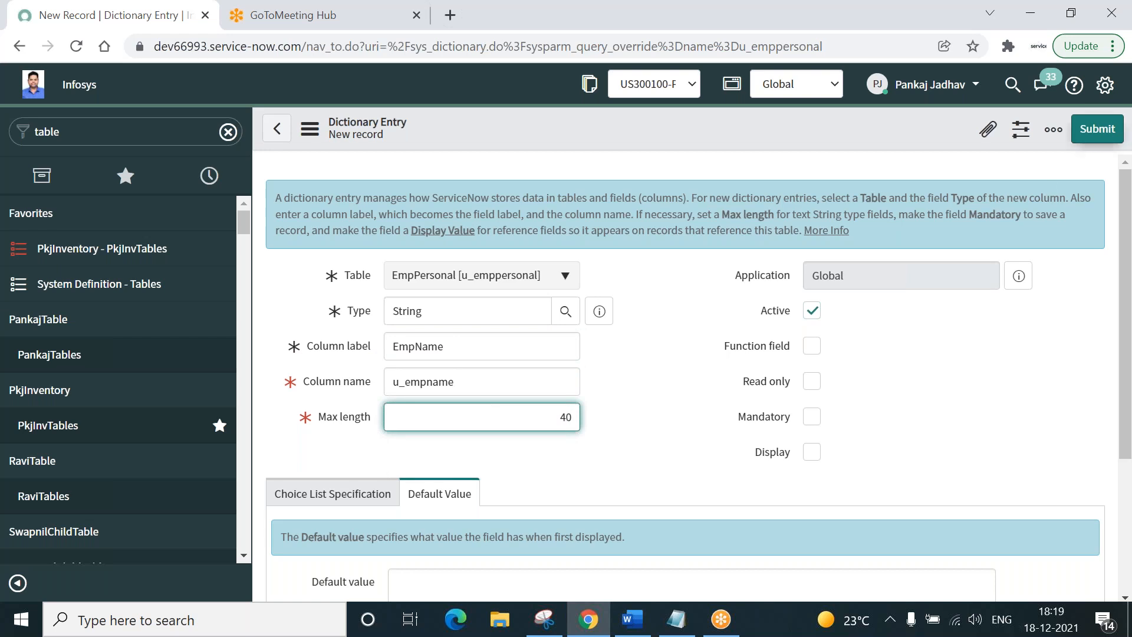
{"action": "left_click", "coordinate": [1083, 139]}
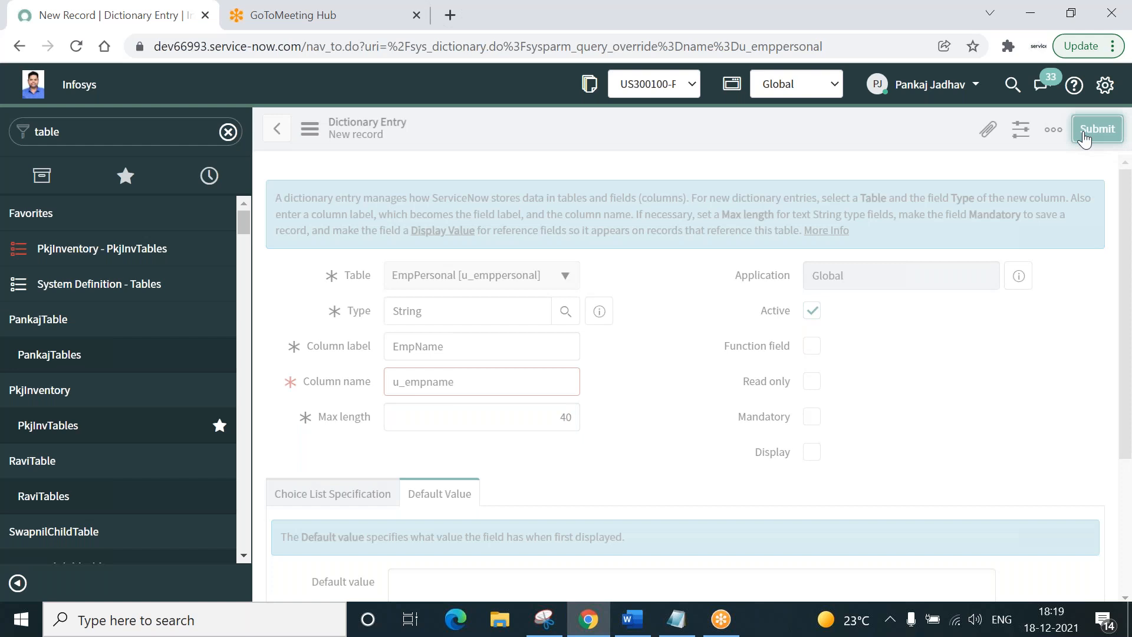
Step: Check the planned fields in the Notepad notes and open a new dictionary entry for the EmpPersonal table
{"action": "left_click", "coordinate": [678, 630]}
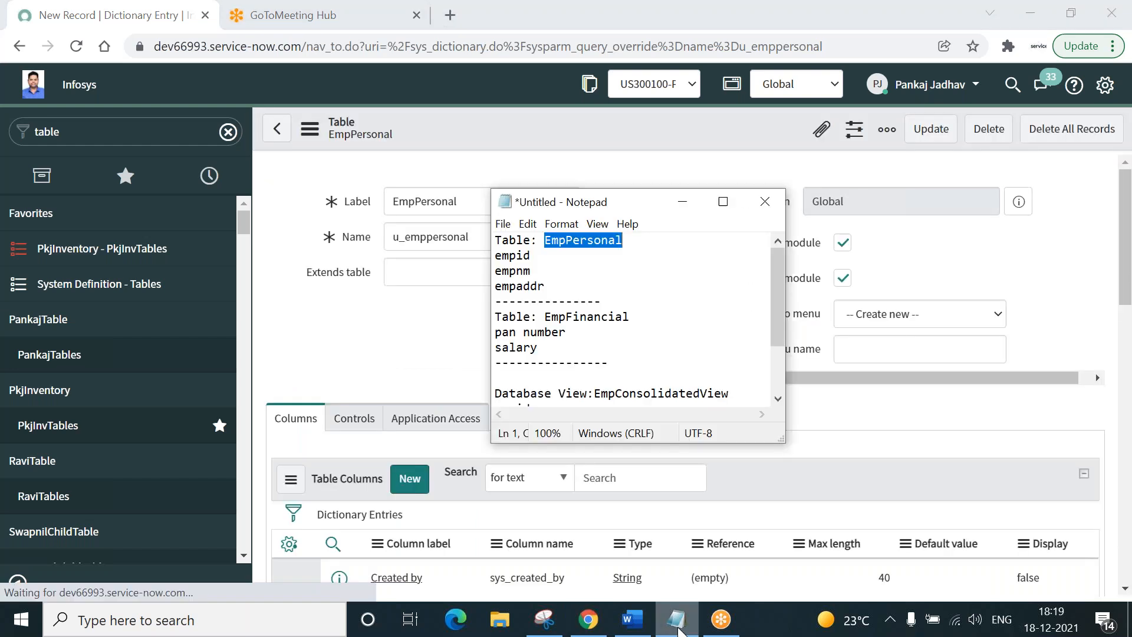
{"action": "left_click", "coordinate": [678, 629]}
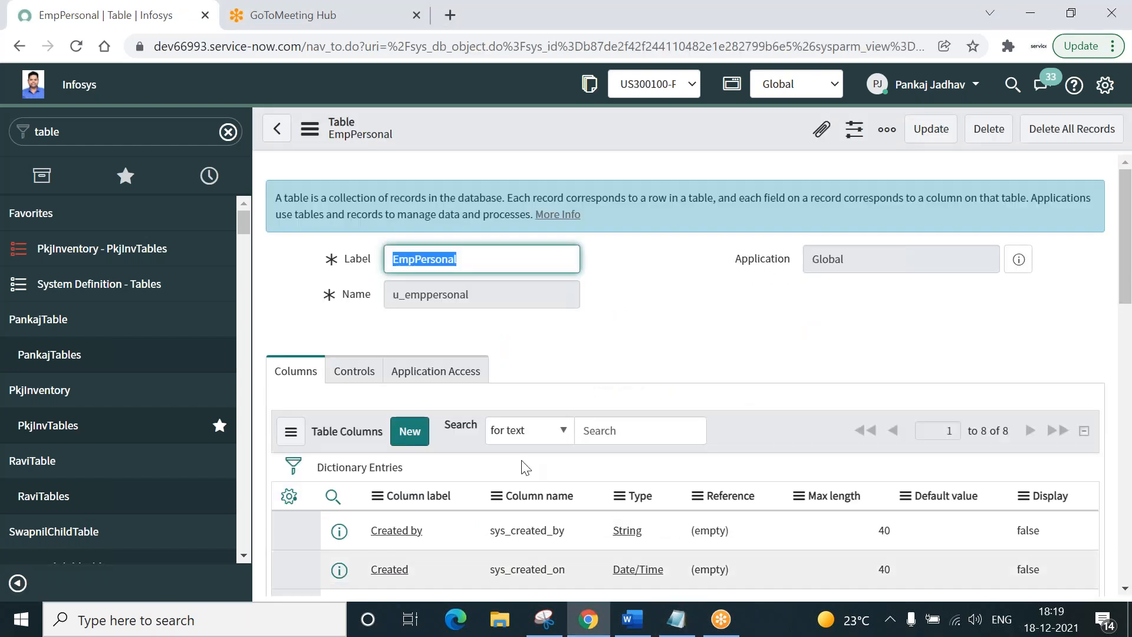
{"action": "left_click", "coordinate": [407, 432]}
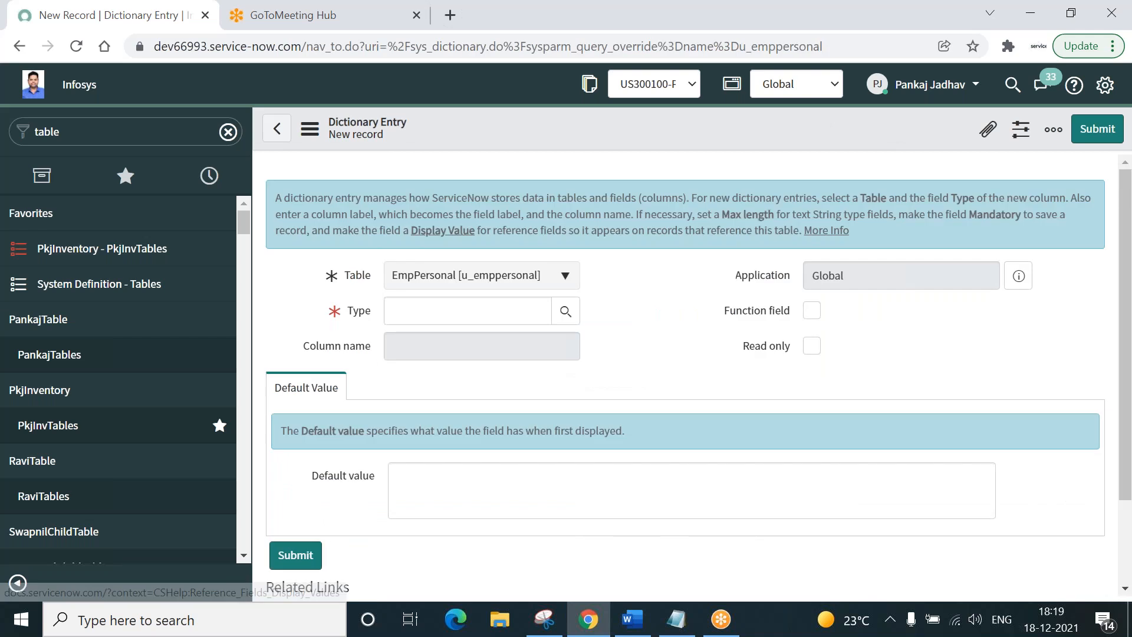
{"action": "left_click", "coordinate": [464, 234]}
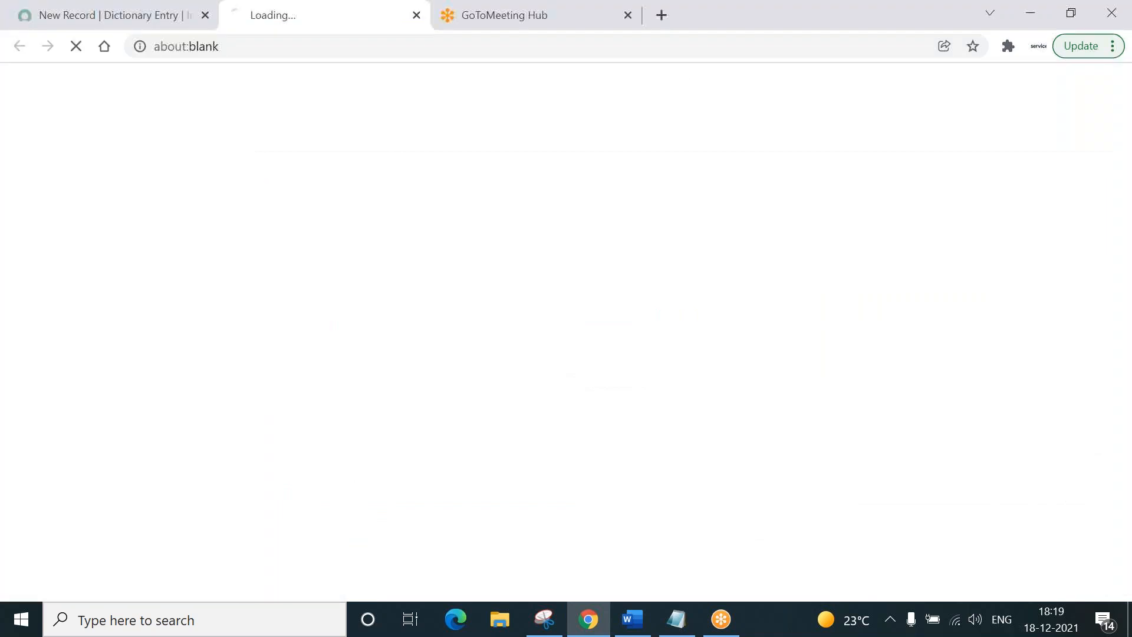
{"action": "left_click", "coordinate": [138, 16]}
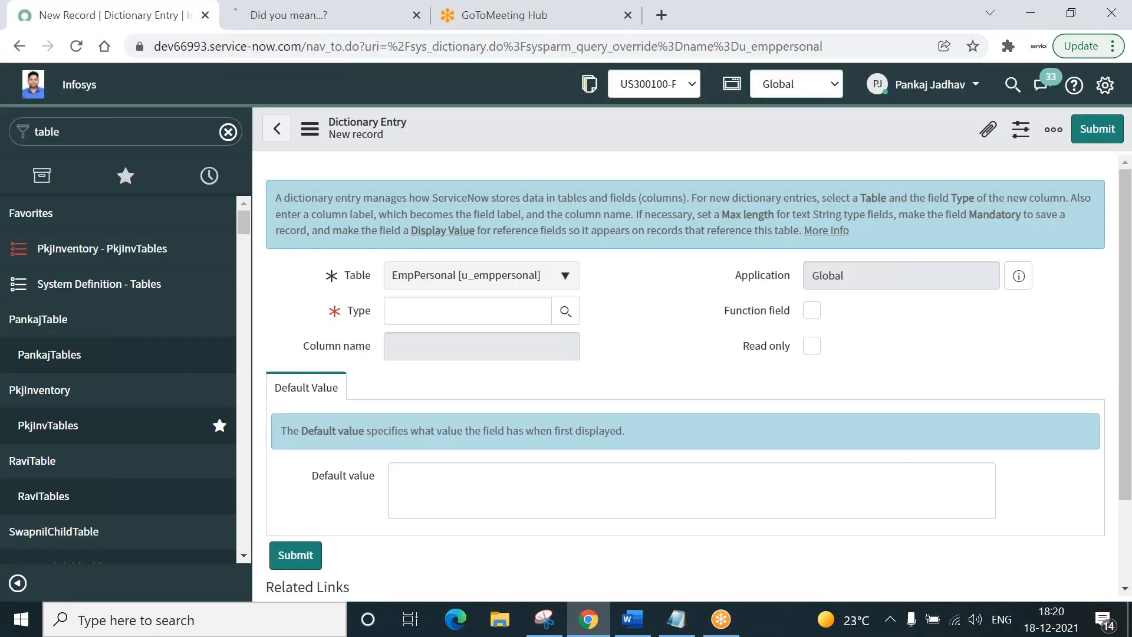
Step: Define the new column as type String with label EmpAddr and max length 100, and submit it
{"action": "left_click", "coordinate": [468, 310]}
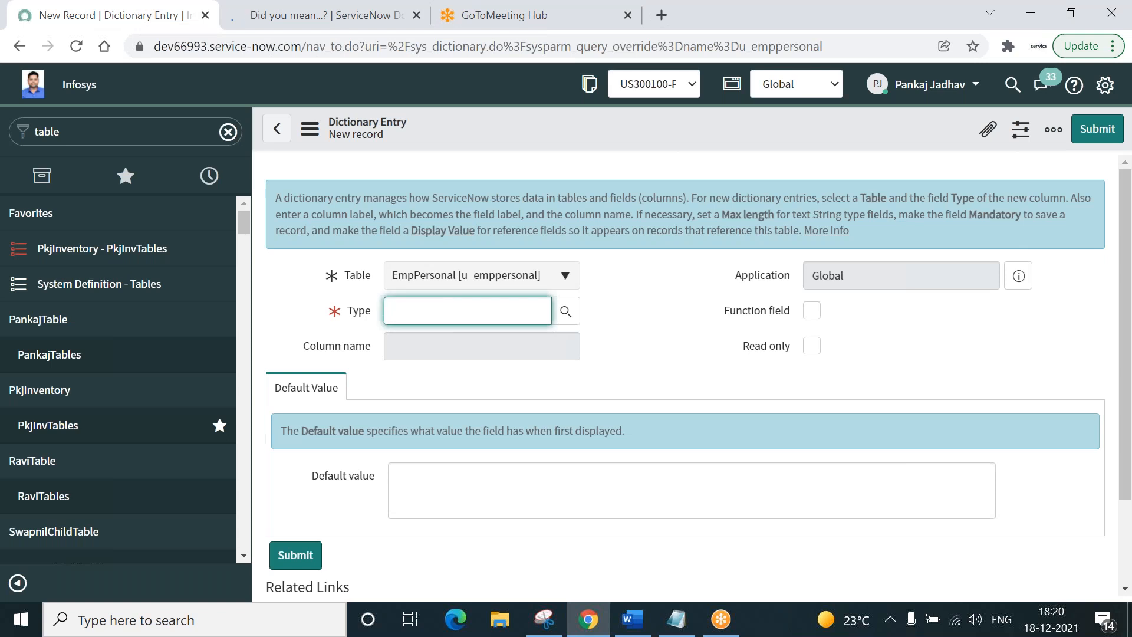
{"action": "type", "text": "string"}
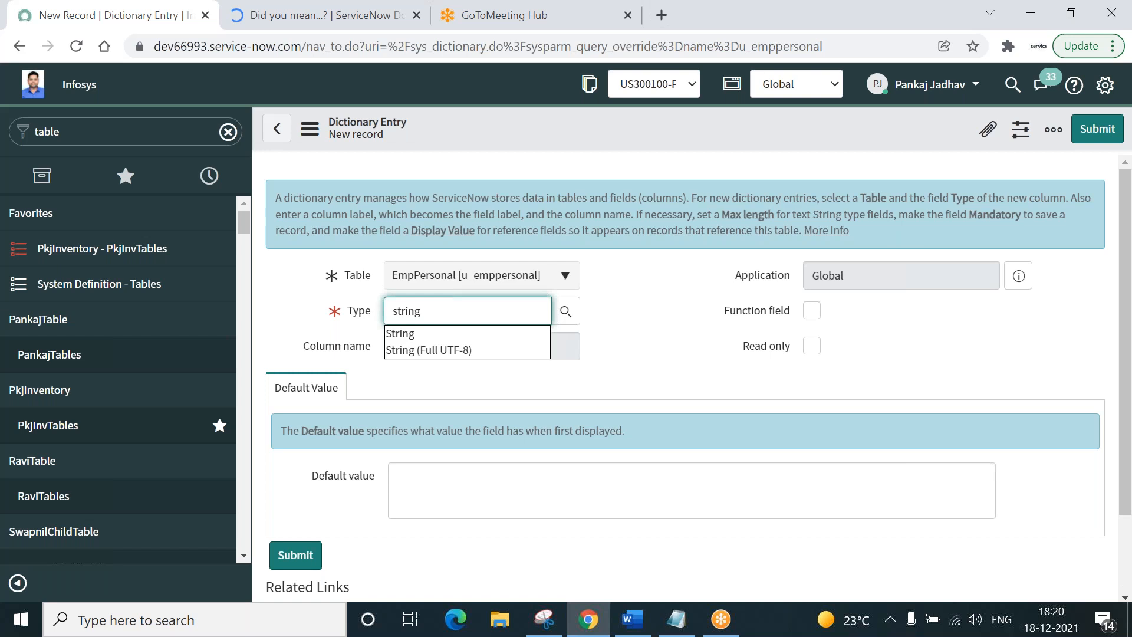
{"action": "left_click", "coordinate": [412, 333]}
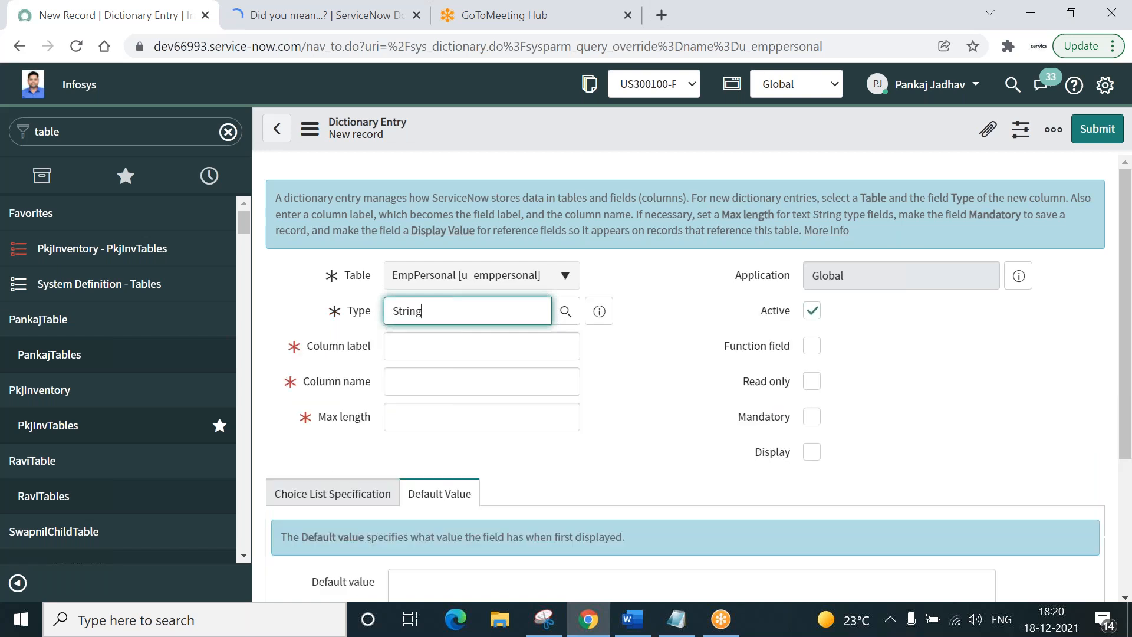
{"action": "left_click", "coordinate": [424, 344]}
{"action": "type", "text": "E"}
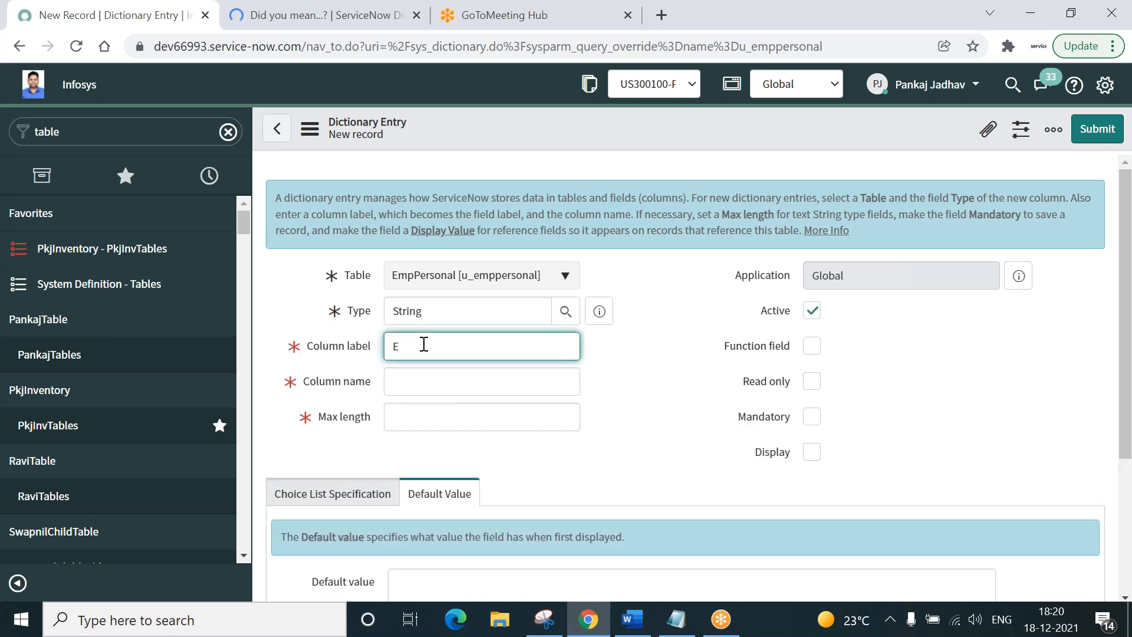
{"action": "type", "text": "mpAddr"}
{"action": "left_click", "coordinate": [443, 382]}
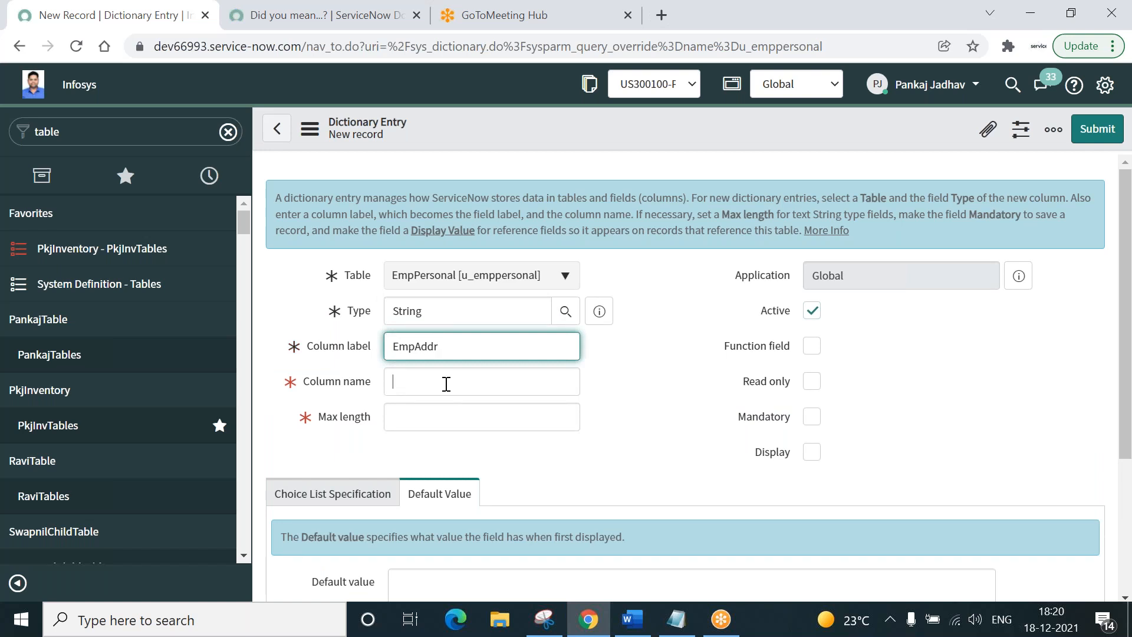
{"action": "left_click", "coordinate": [513, 420]}
{"action": "type", "text": "100"}
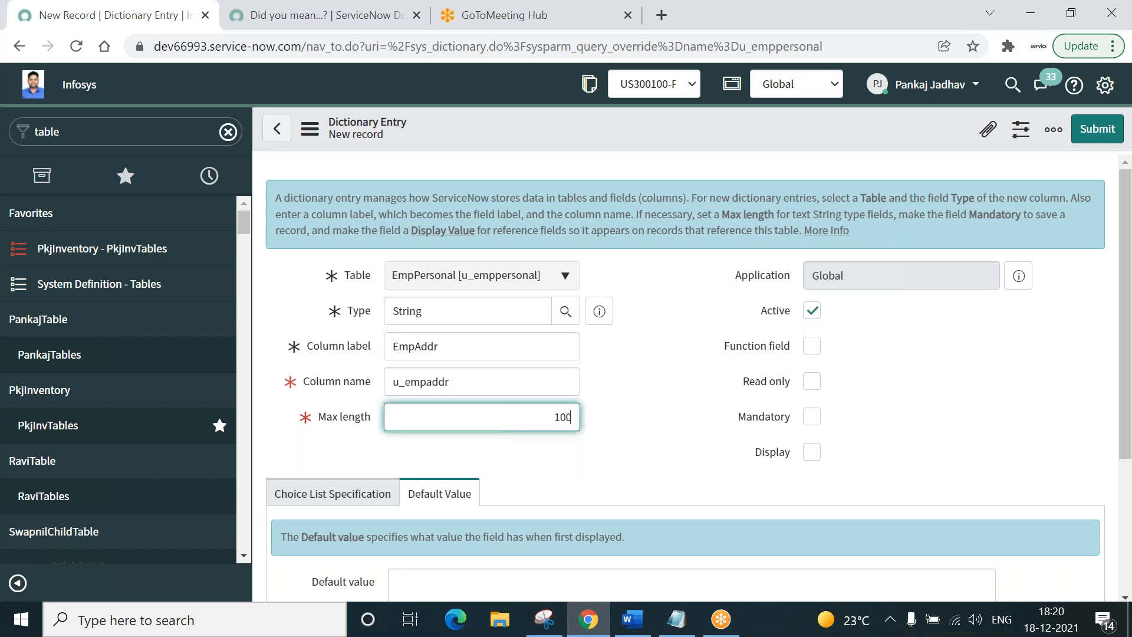
{"action": "left_click", "coordinate": [1096, 130]}
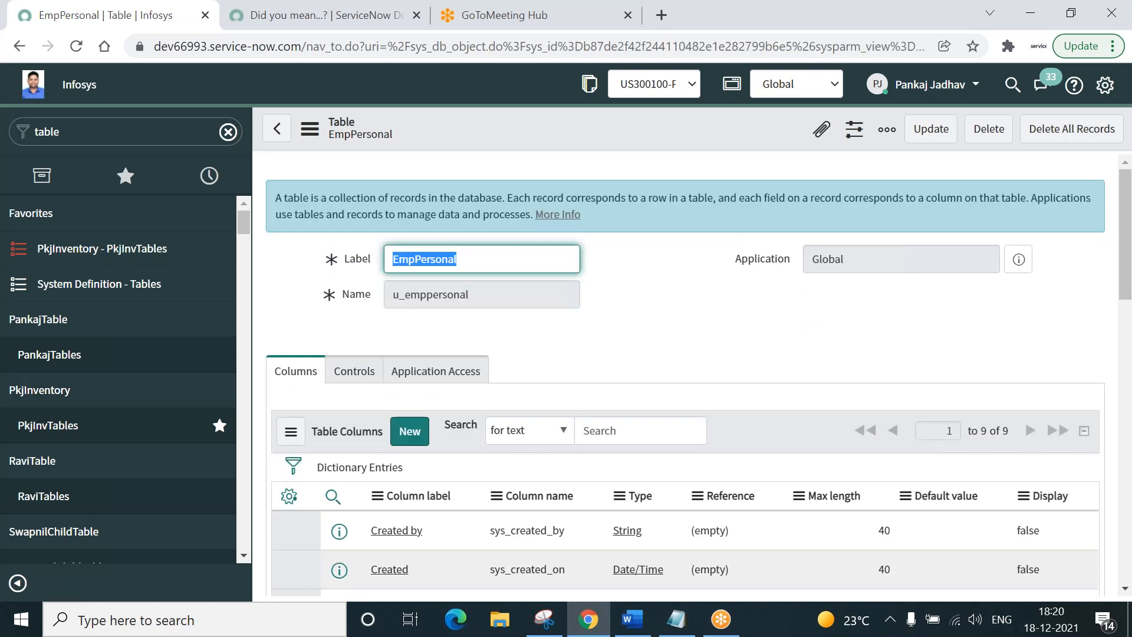
Step: Filter the navigator by "emp" and open the EmpPersonals record list
{"action": "left_click", "coordinate": [59, 131]}
{"action": "type", "text": "emp"}
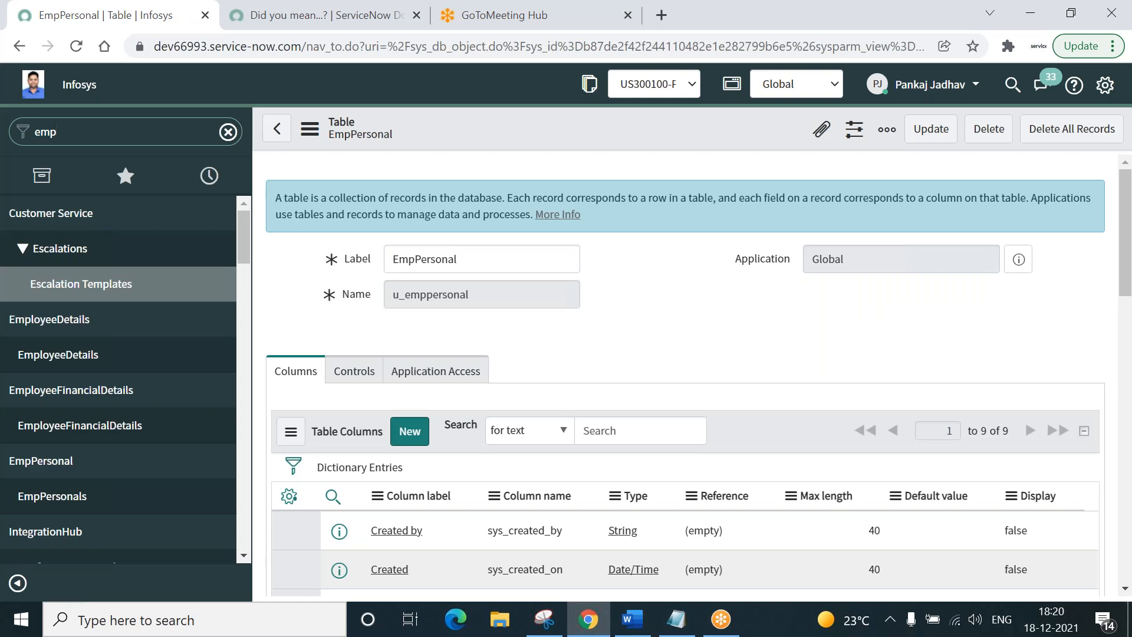
{"action": "left_click", "coordinate": [56, 498]}
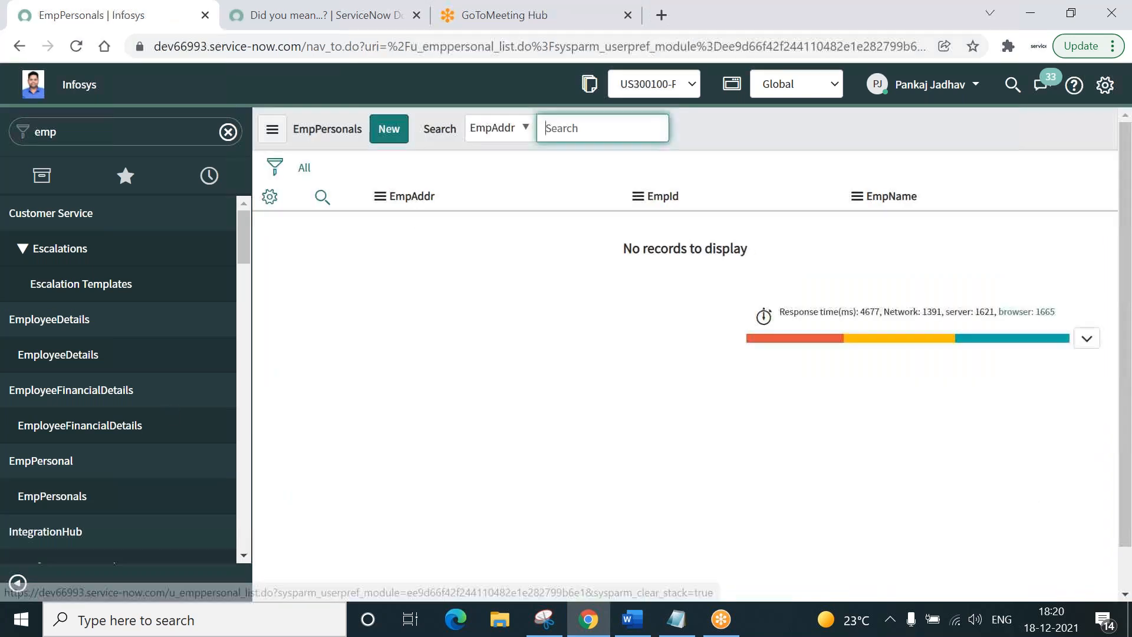
Step: Create the first EmpPersonal record with the employee's ID, name and address, and submit it
{"action": "left_click", "coordinate": [388, 128]}
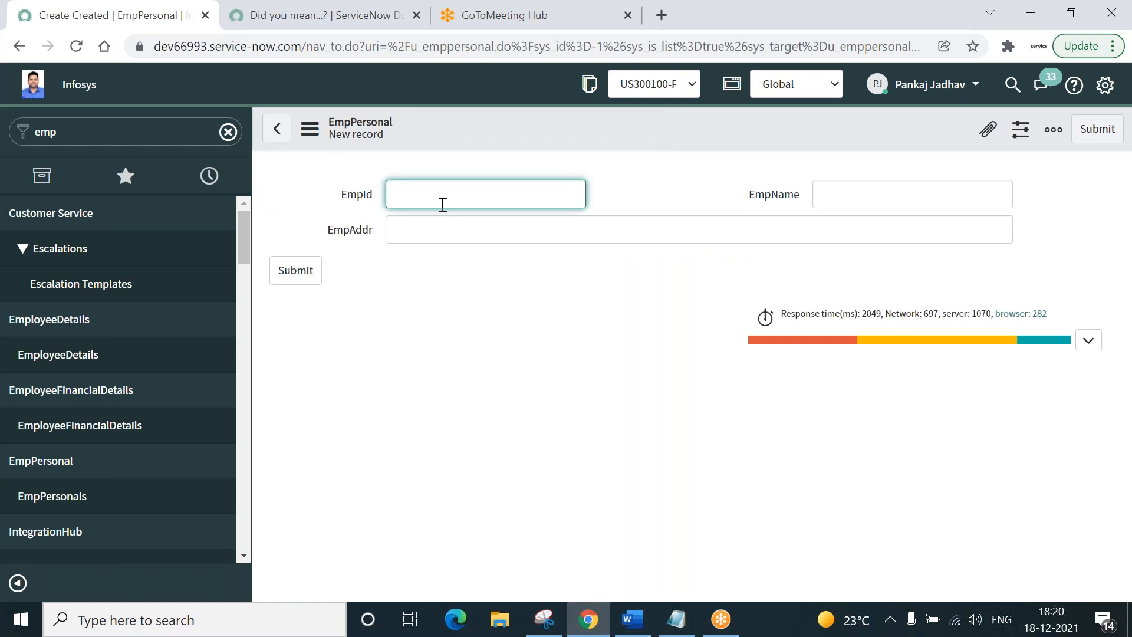
{"action": "type", "text": "E0001"}
{"action": "left_click", "coordinate": [841, 197]}
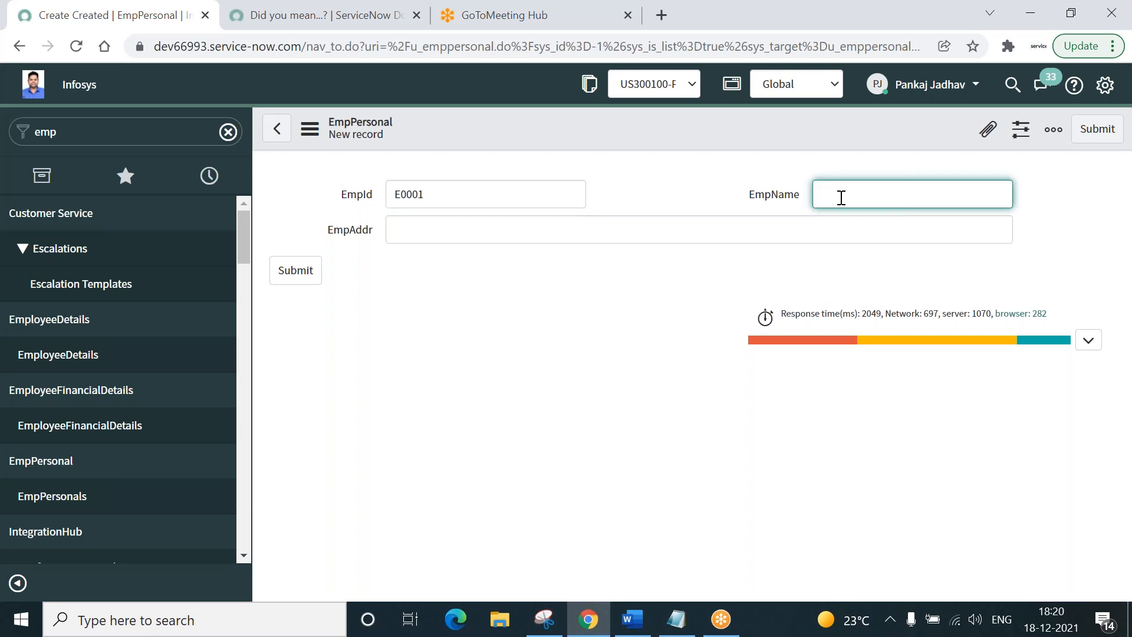
{"action": "type", "text": "Pankaj"}
{"action": "left_click", "coordinate": [598, 223]}
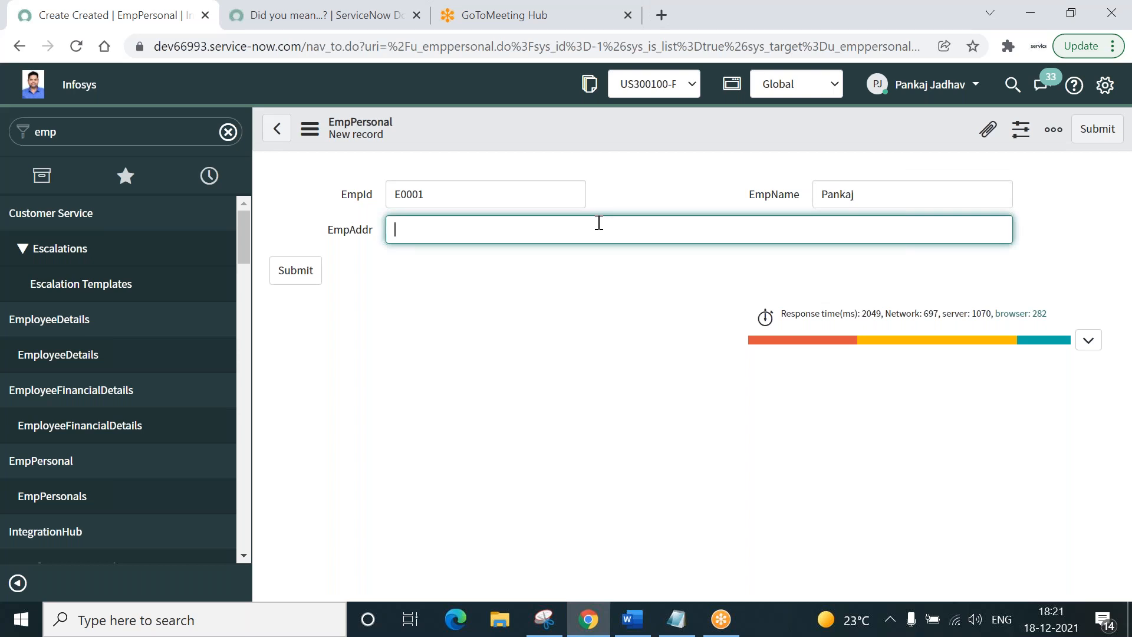
{"action": "type", "text": "Pimpri, Pune, 411029"}
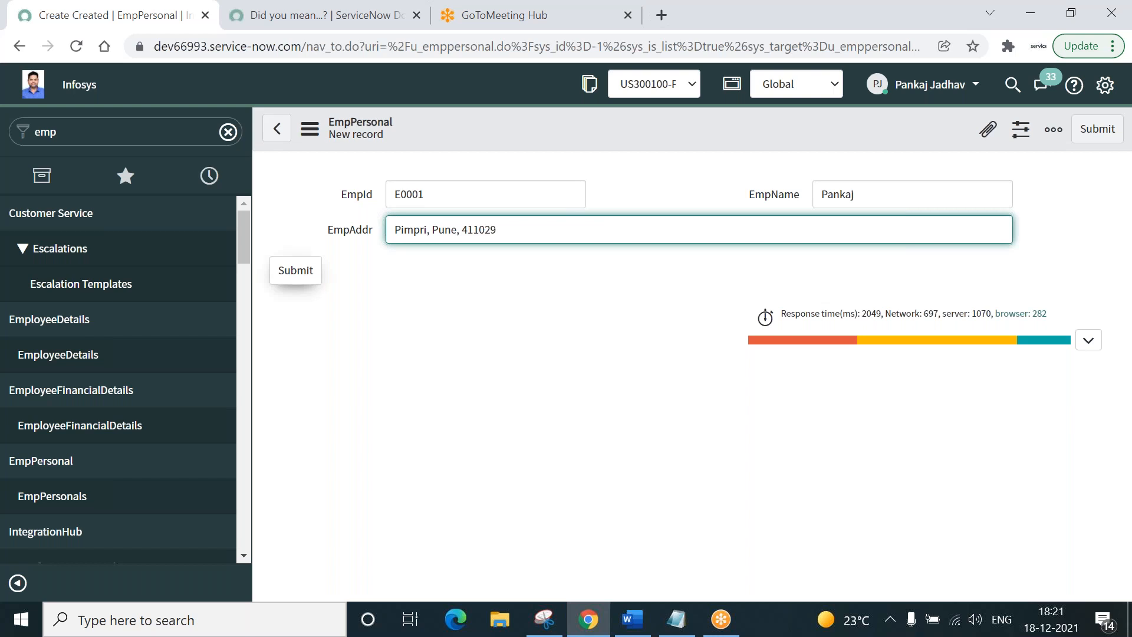
{"action": "left_click", "coordinate": [295, 271]}
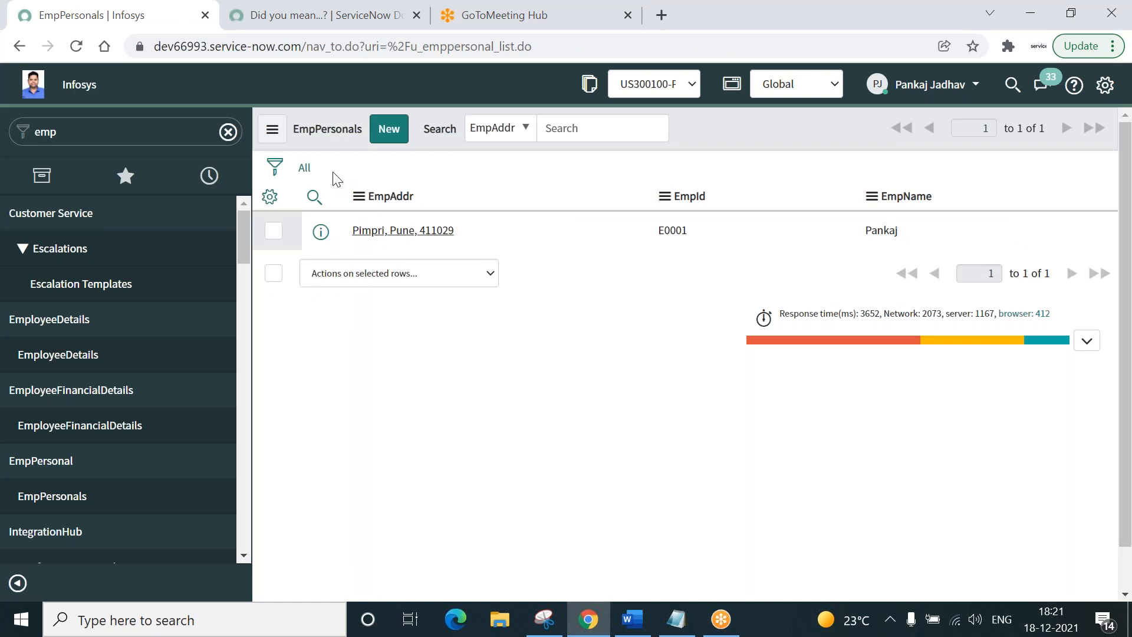
Step: Create the second EmpPersonal record with the employee's ID, name and address, and submit it
{"action": "left_click", "coordinate": [389, 129]}
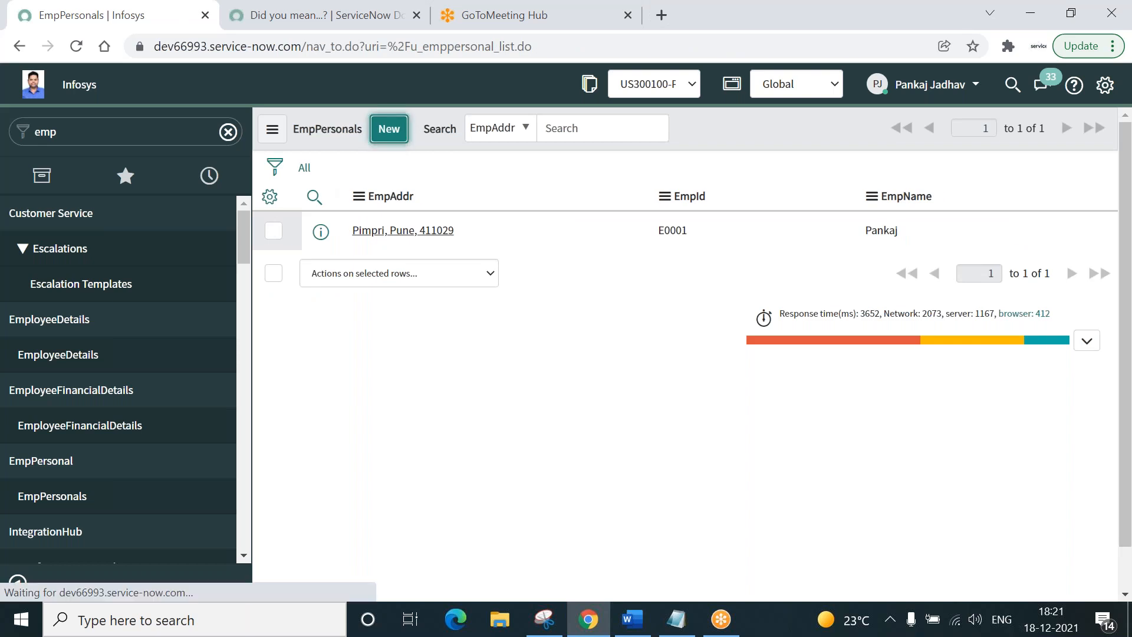
{"action": "type", "text": "E0002"}
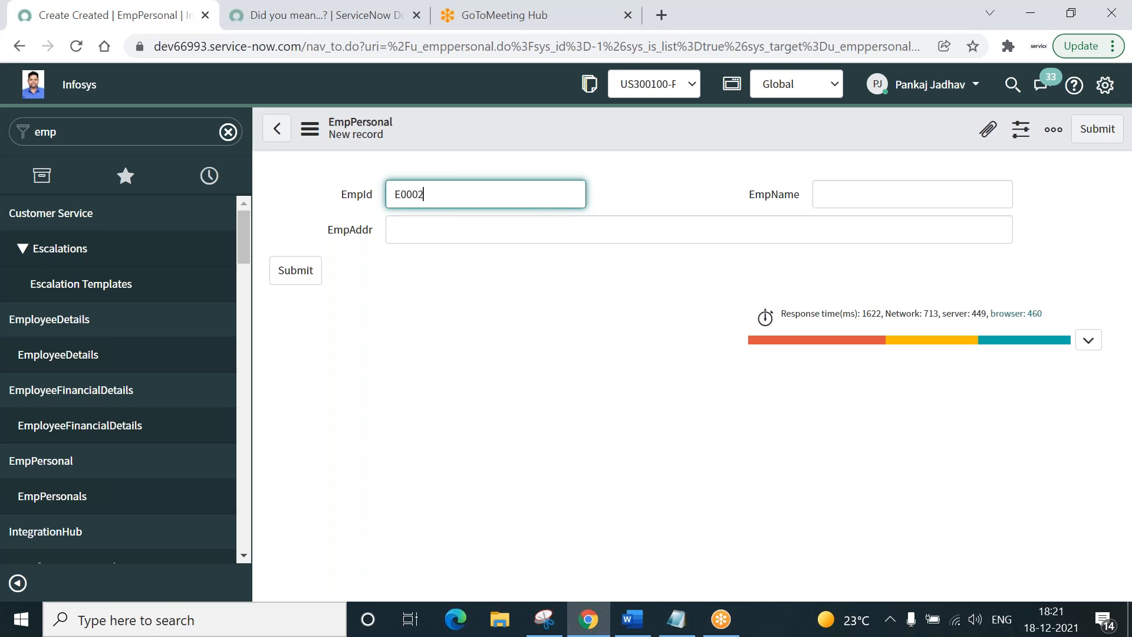
{"action": "left_click", "coordinate": [880, 186]}
{"action": "type", "text": "Sunil"}
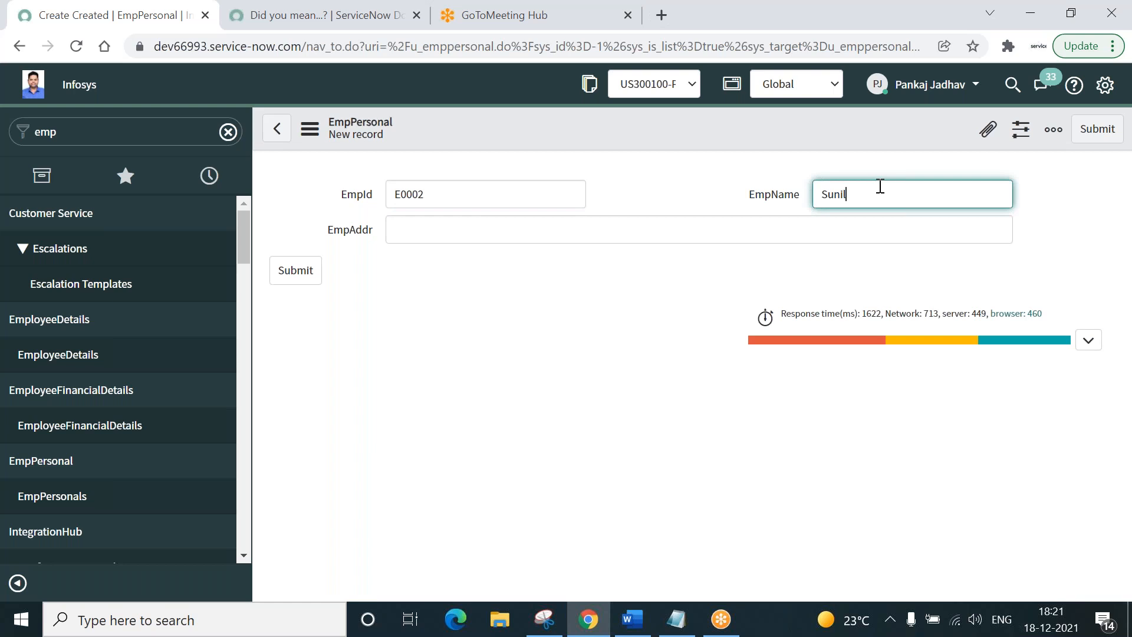
{"action": "left_click", "coordinate": [721, 232]}
{"action": "type", "text": "Magarpatta, Pune, 411045"}
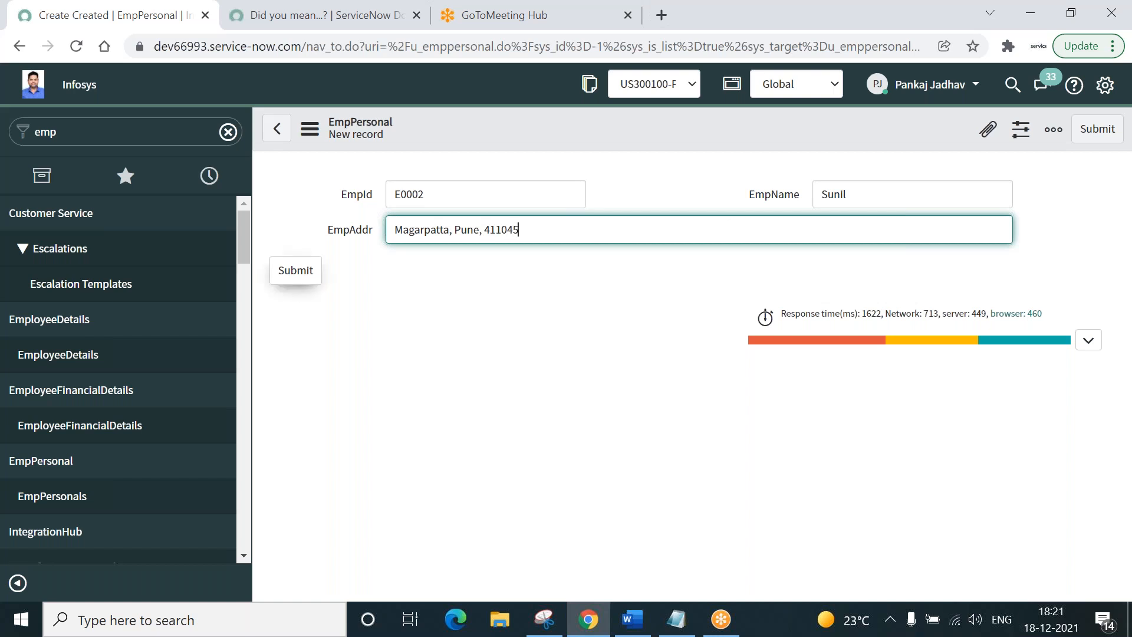
{"action": "left_click", "coordinate": [295, 270]}
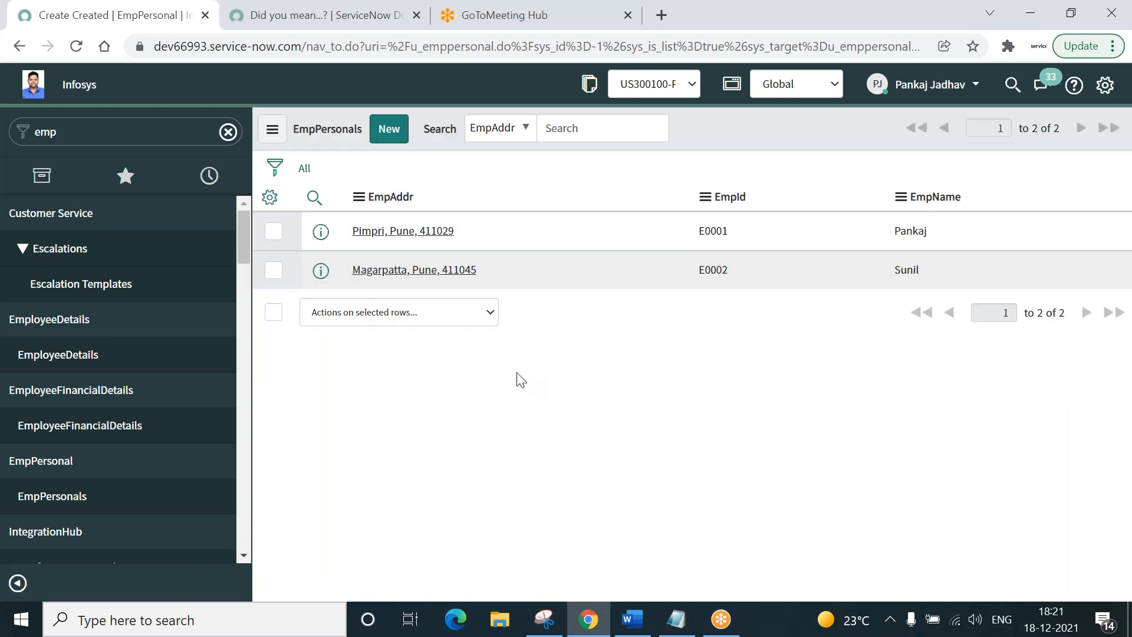
Step: Create a third EmpPersonal record with the employee's ID, name and address, and submit it
{"action": "left_click", "coordinate": [398, 134]}
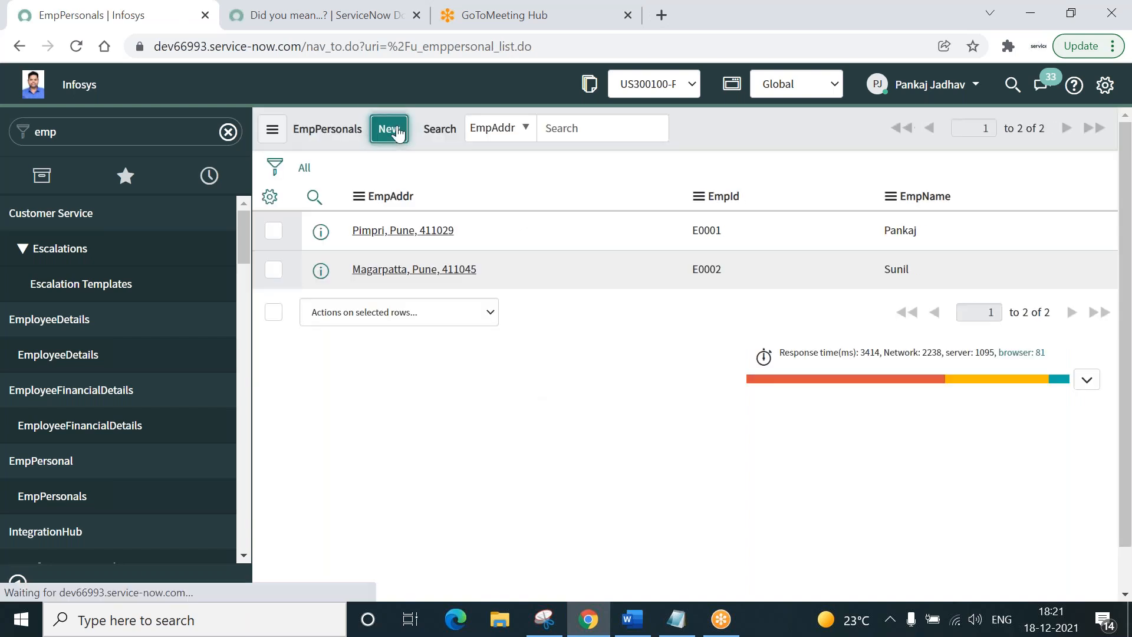
{"action": "type", "text": "E"}
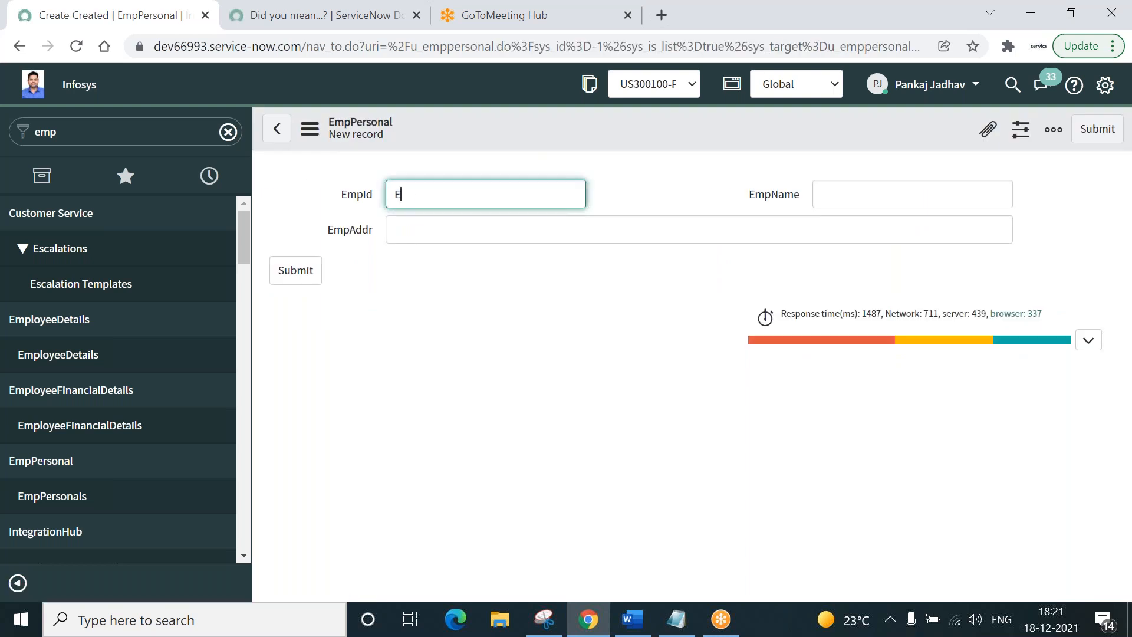
{"action": "type", "text": "0003"}
{"action": "left_click", "coordinate": [871, 198]}
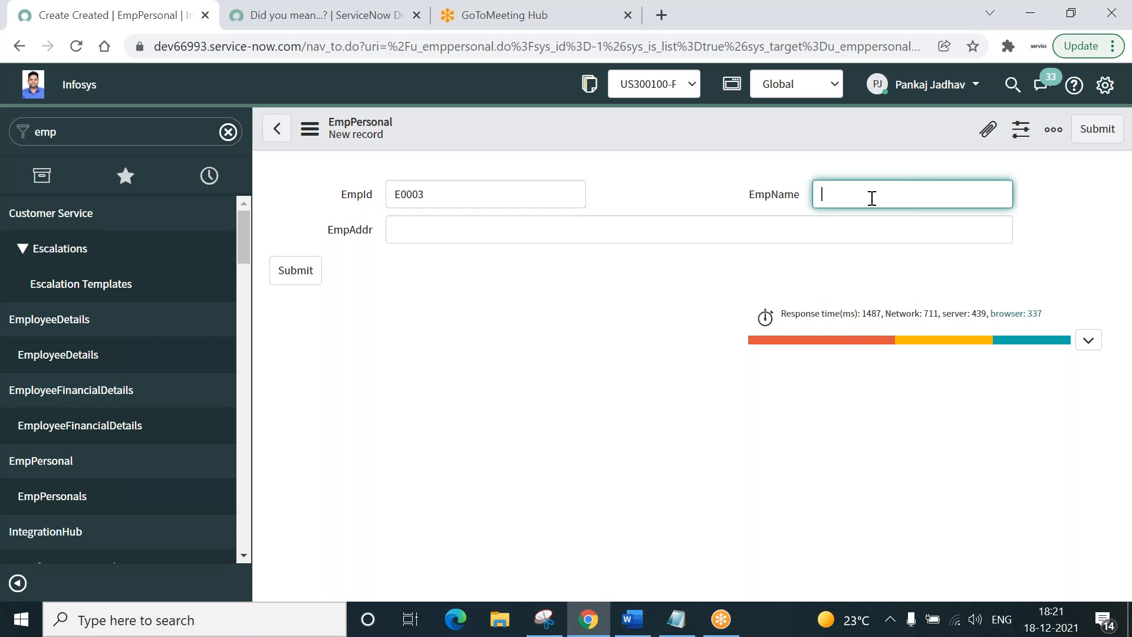
{"action": "type", "text": "Rahul"}
{"action": "left_click", "coordinate": [638, 232]}
{"action": "type", "text": "K"}
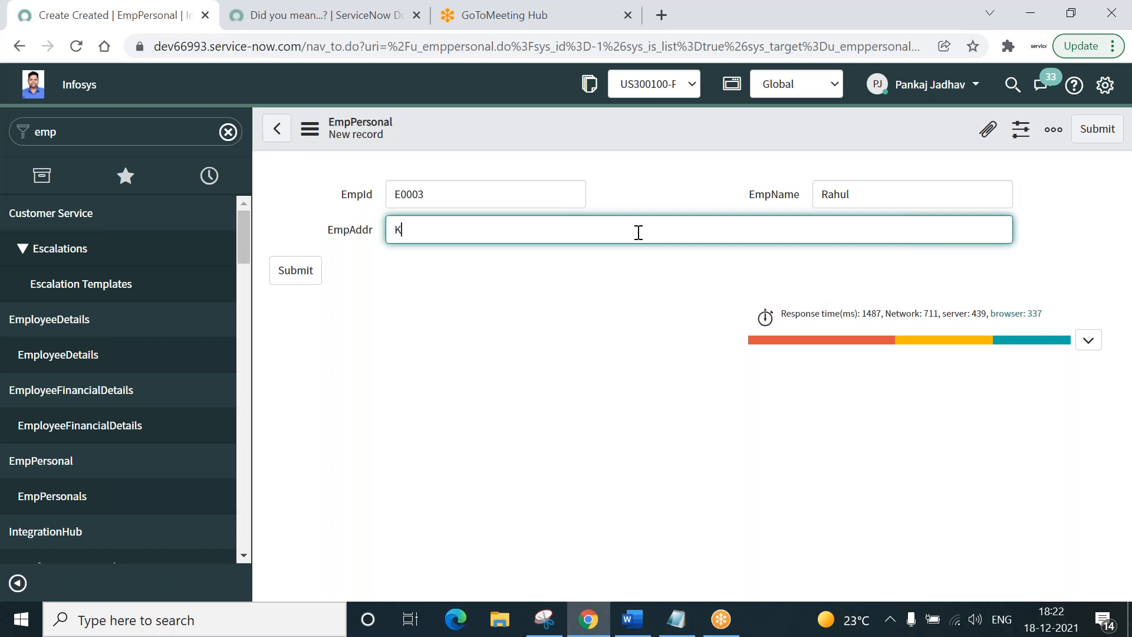
{"action": "type", "text": "alepadal, Hadapsar, Pun"}
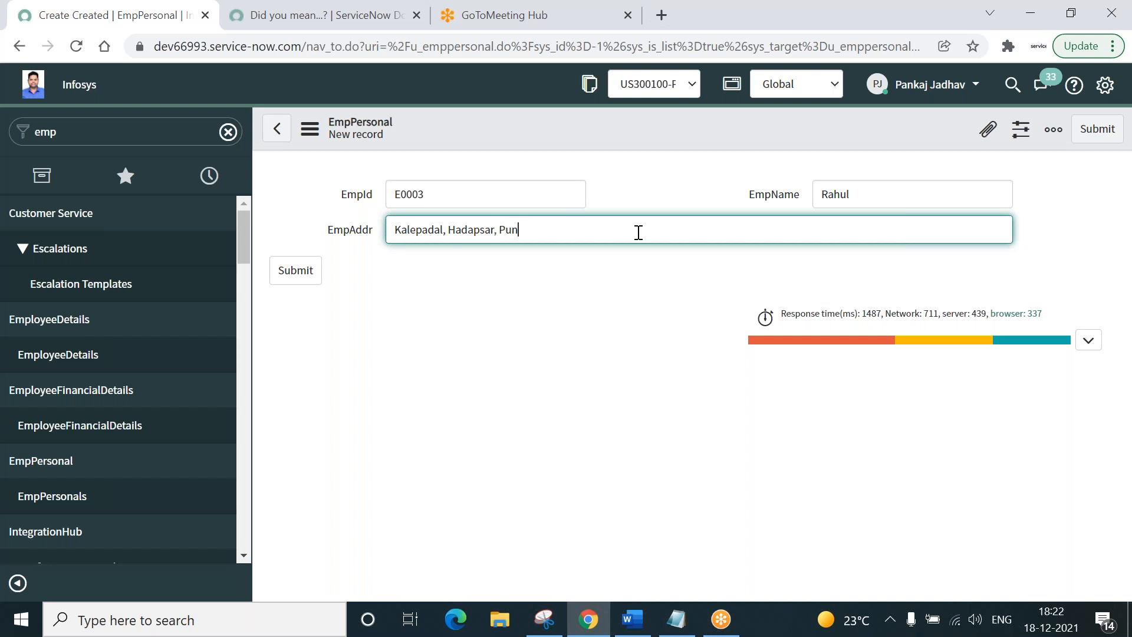
{"action": "type", "text": "e, 411033"}
{"action": "left_click", "coordinate": [287, 275]}
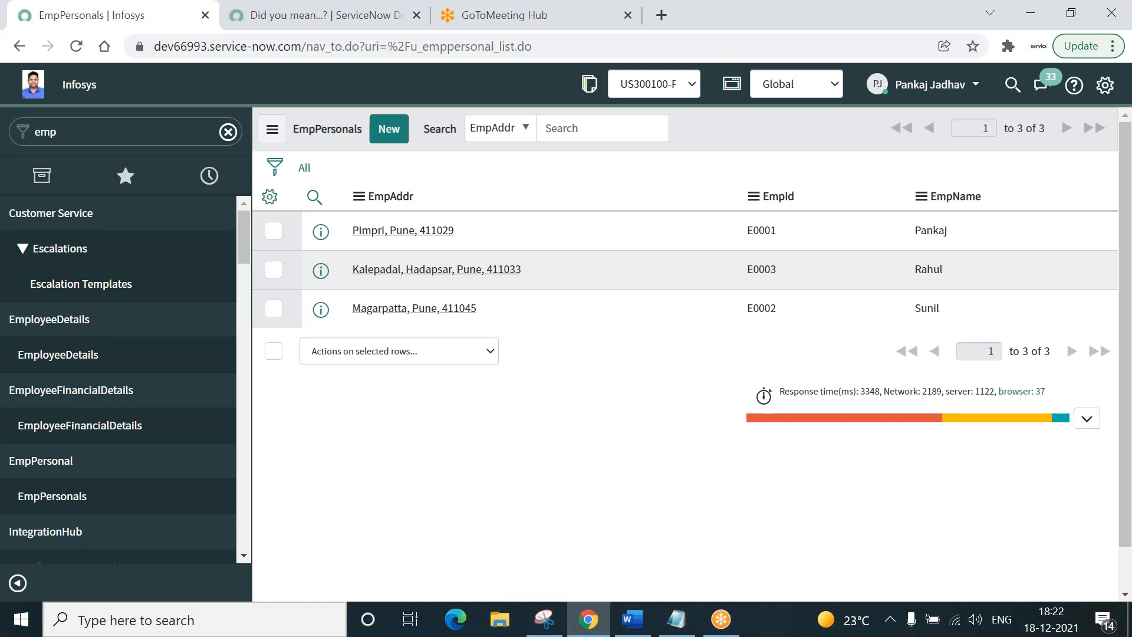
Step: Filter the navigator by "tables", open the System Definition tables list and start a new table record
{"action": "left_click", "coordinate": [125, 136]}
{"action": "type", "text": "ta"}
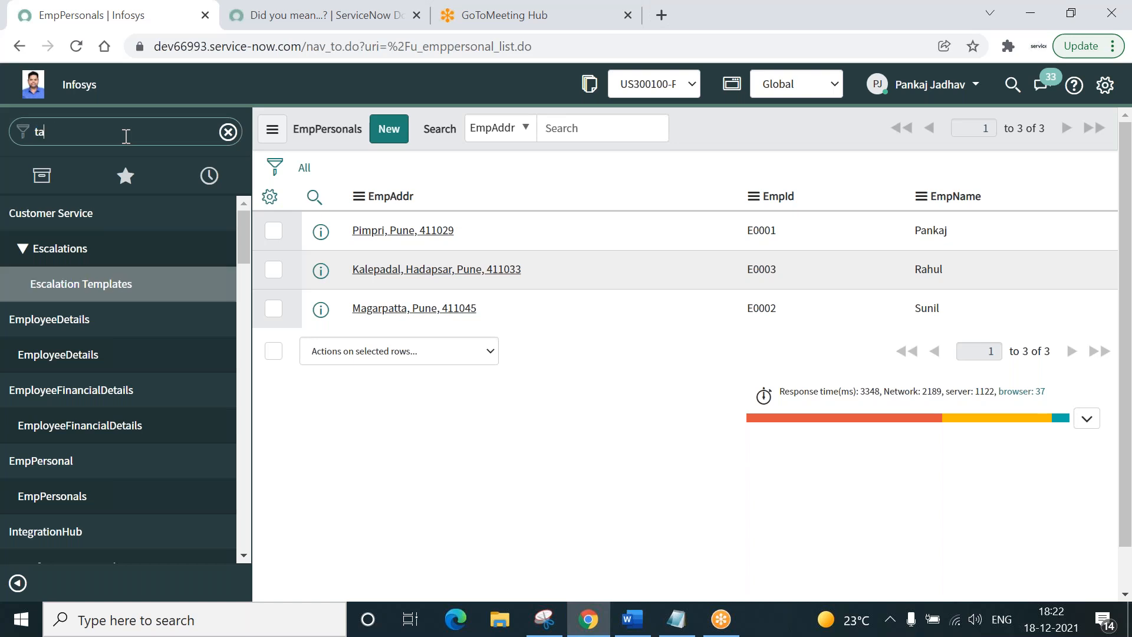
{"action": "type", "text": "bles"}
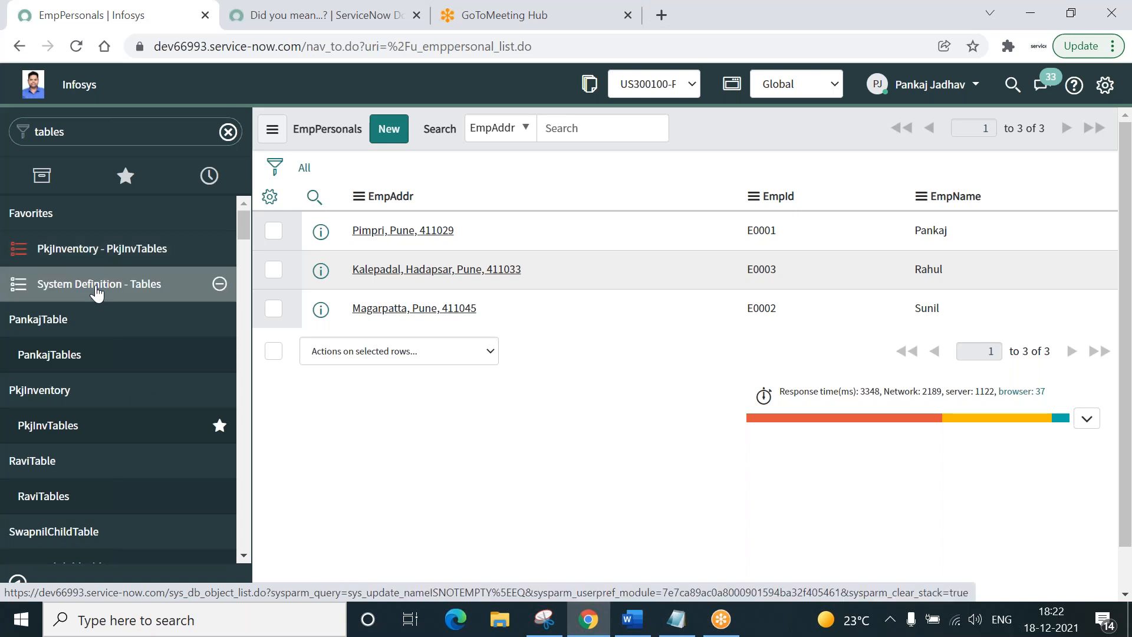
{"action": "left_click", "coordinate": [97, 289]}
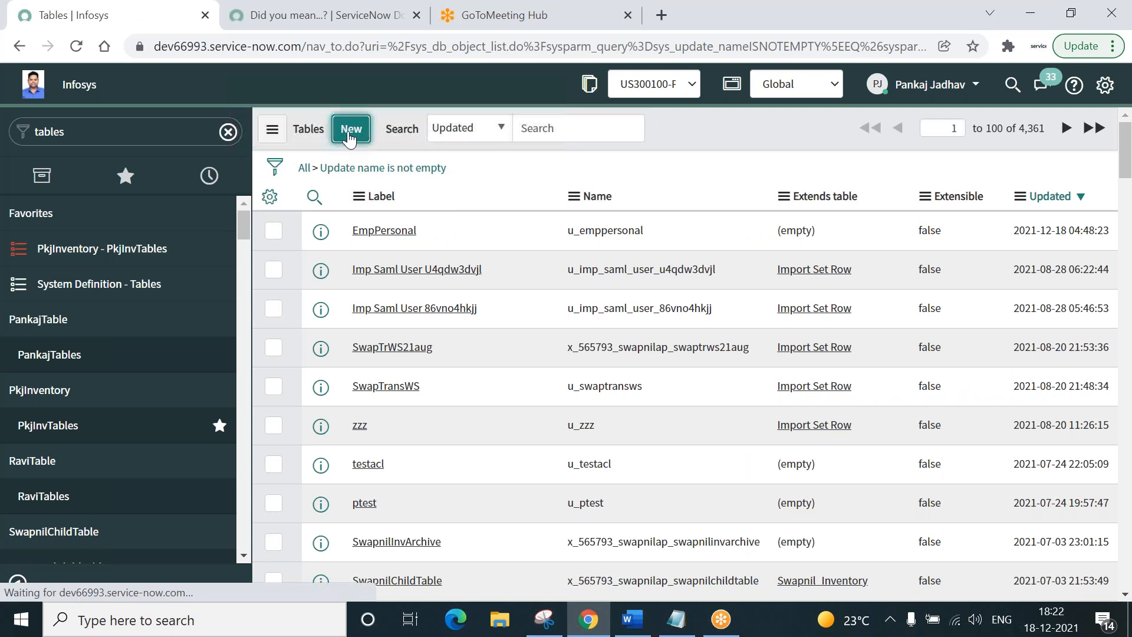
Step: Label the new table EmpFinancial using the name copied from the Notepad notes, with name u_empfinancial, and save it
{"action": "left_click", "coordinate": [676, 620]}
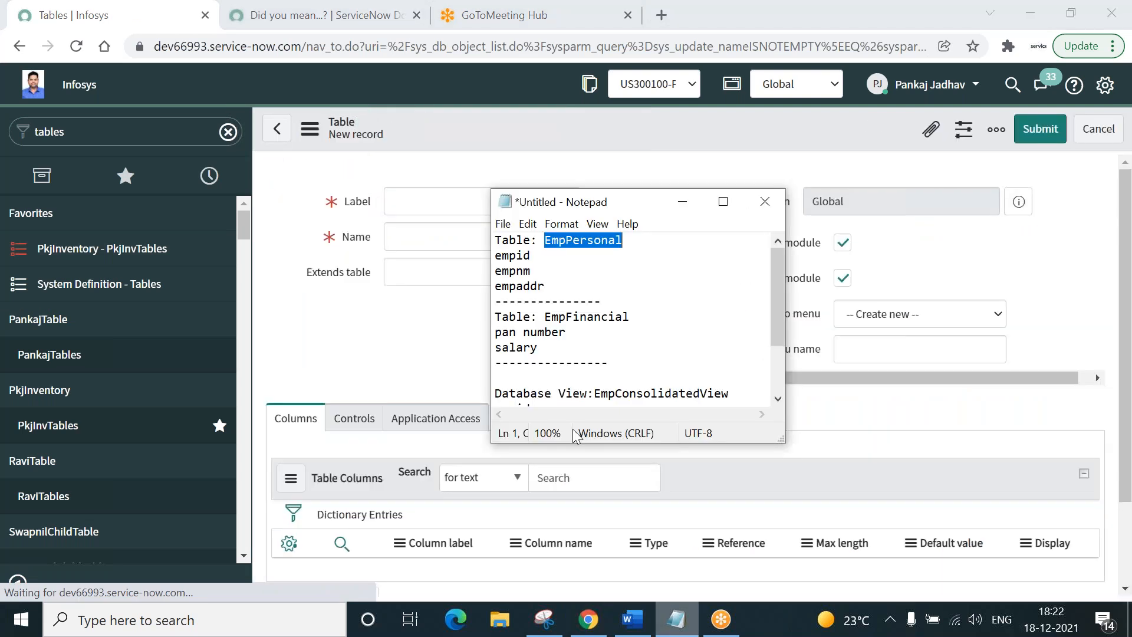
{"action": "double_click", "coordinate": [577, 317]}
{"action": "key", "text": "ctrl+c"}
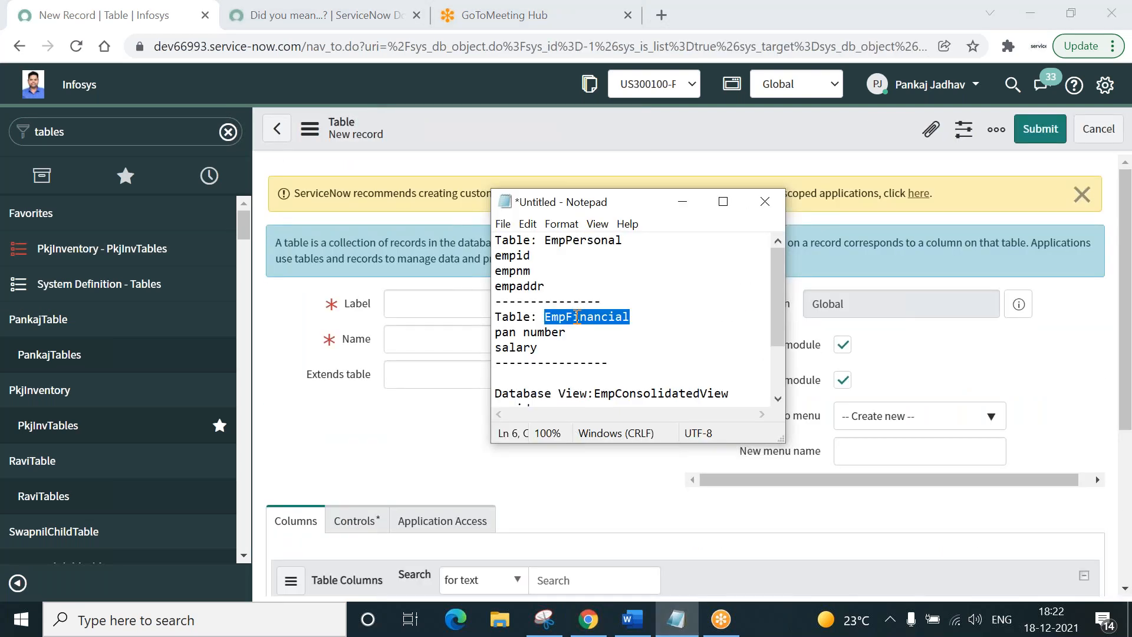
{"action": "left_click", "coordinate": [446, 304]}
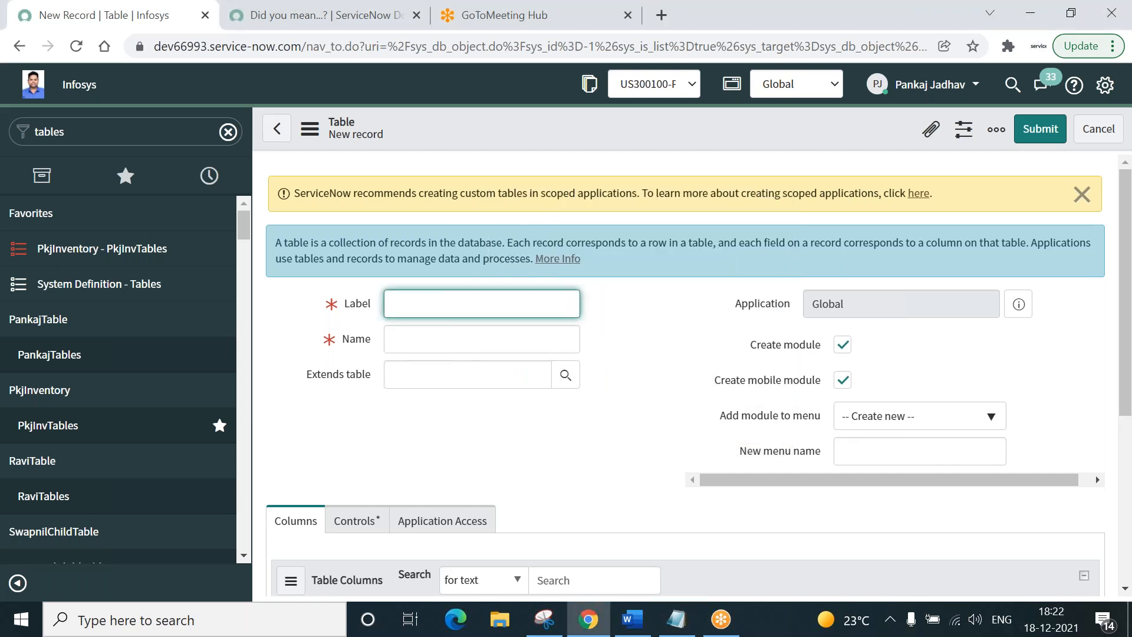
{"action": "key", "text": "ctrl+v"}
{"action": "left_click", "coordinate": [468, 342]}
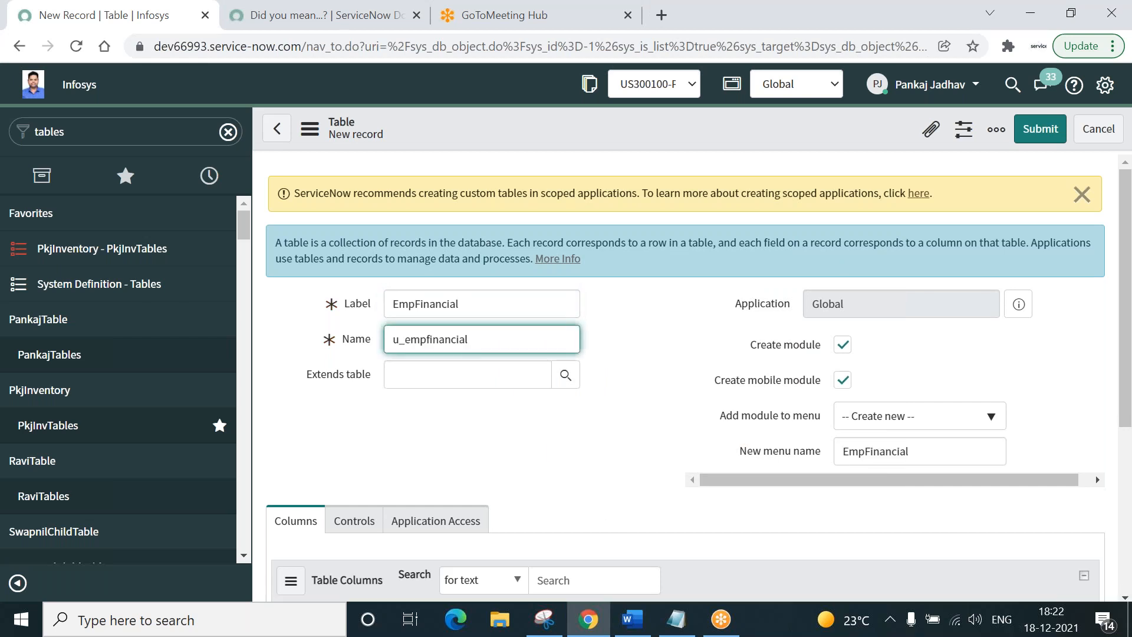
{"action": "right_click", "coordinate": [660, 130]}
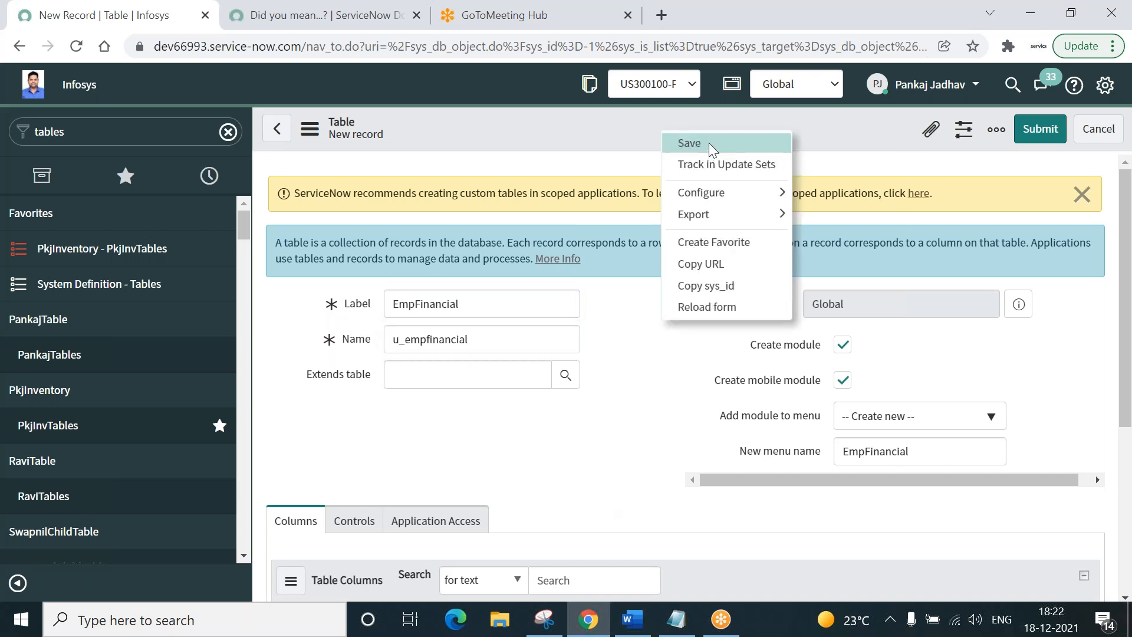
{"action": "left_click", "coordinate": [709, 142]}
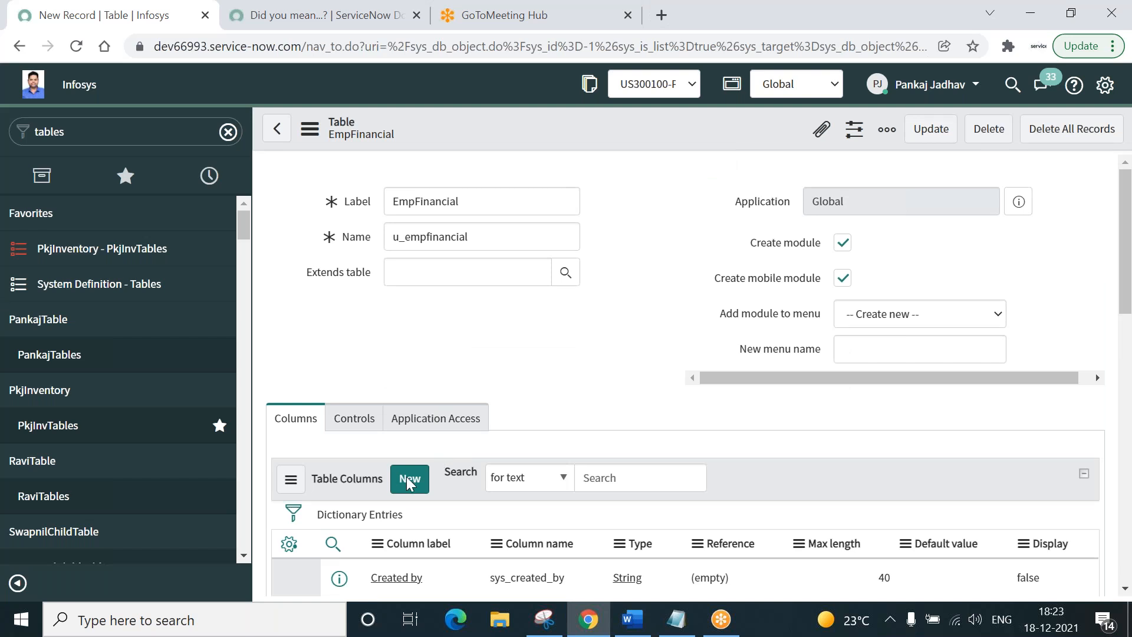
Step: Open a new dictionary entry for the EmpFinancial table and set its type to String
{"action": "left_click", "coordinate": [410, 431]}
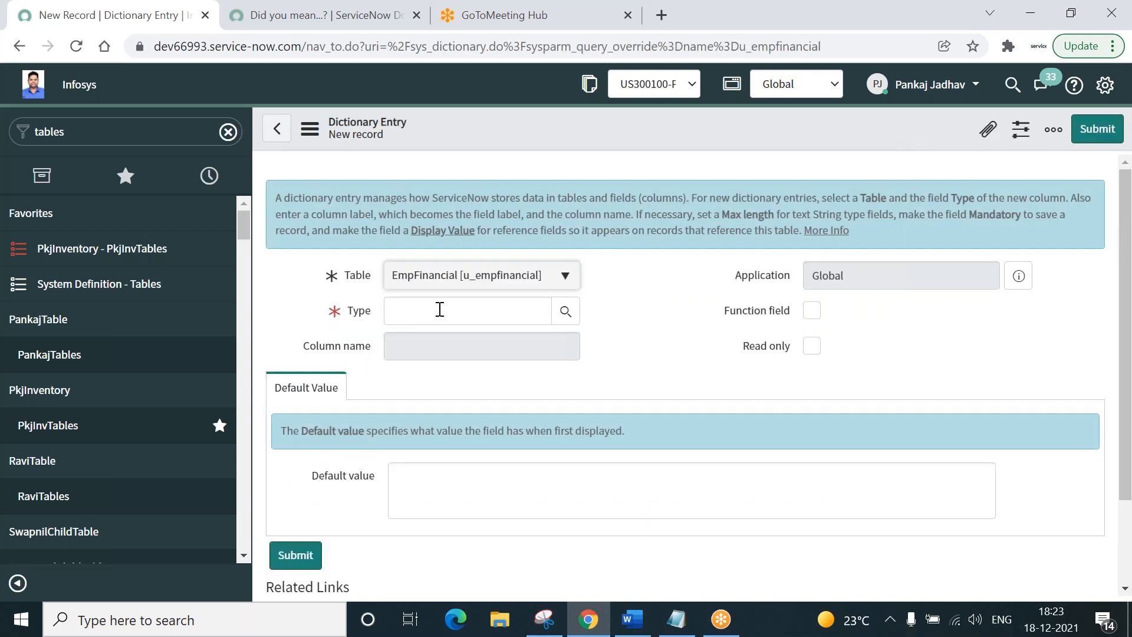
{"action": "left_click", "coordinate": [439, 310]}
{"action": "type", "text": "string"}
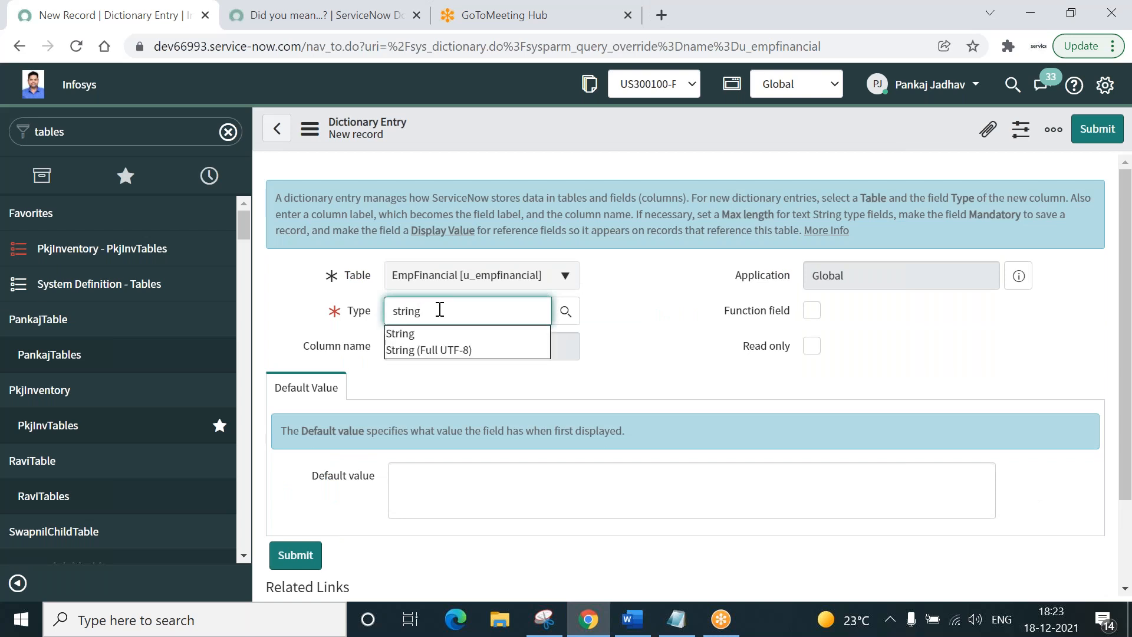
{"action": "key", "text": "Down"}
{"action": "key", "text": "Return"}
Step: Give the new String column the label PAN and max length 40, and submit it
{"action": "left_click", "coordinate": [434, 349]}
{"action": "type", "text": "p"}
{"action": "key", "text": "BackSpace"}
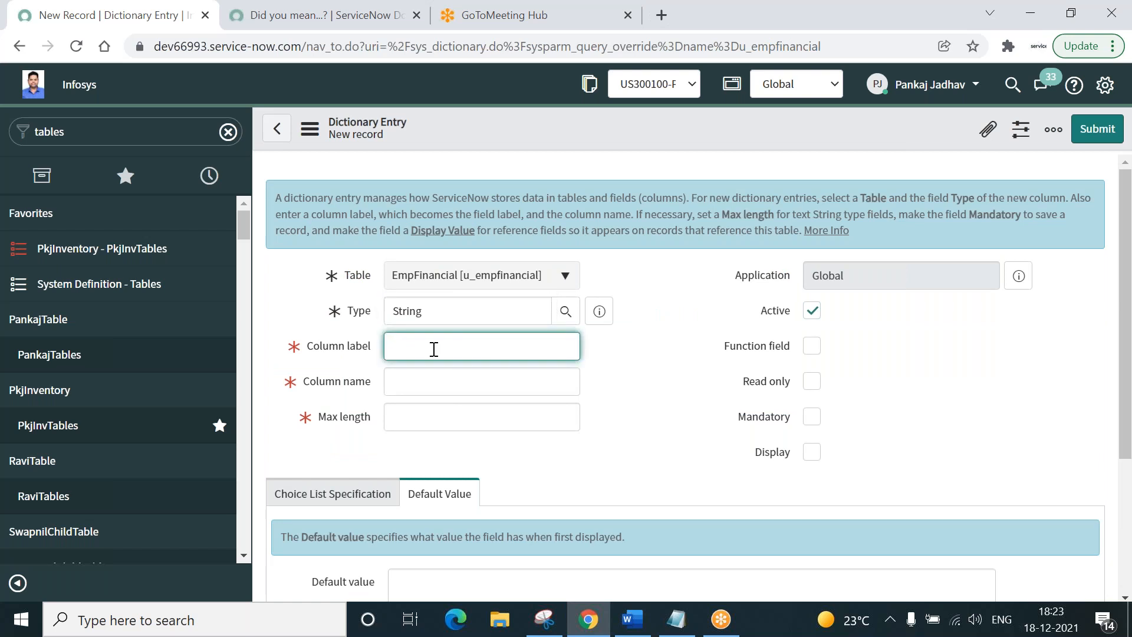
{"action": "type", "text": "PAN"}
{"action": "left_click", "coordinate": [471, 385]}
{"action": "left_click", "coordinate": [497, 418]}
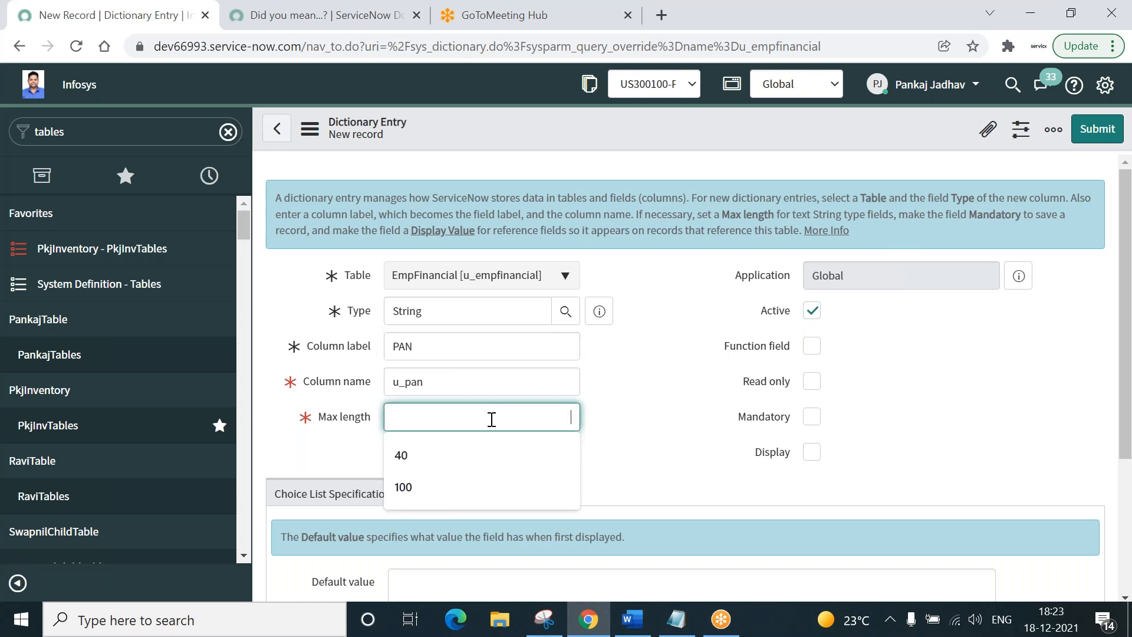
{"action": "left_click", "coordinate": [413, 455]}
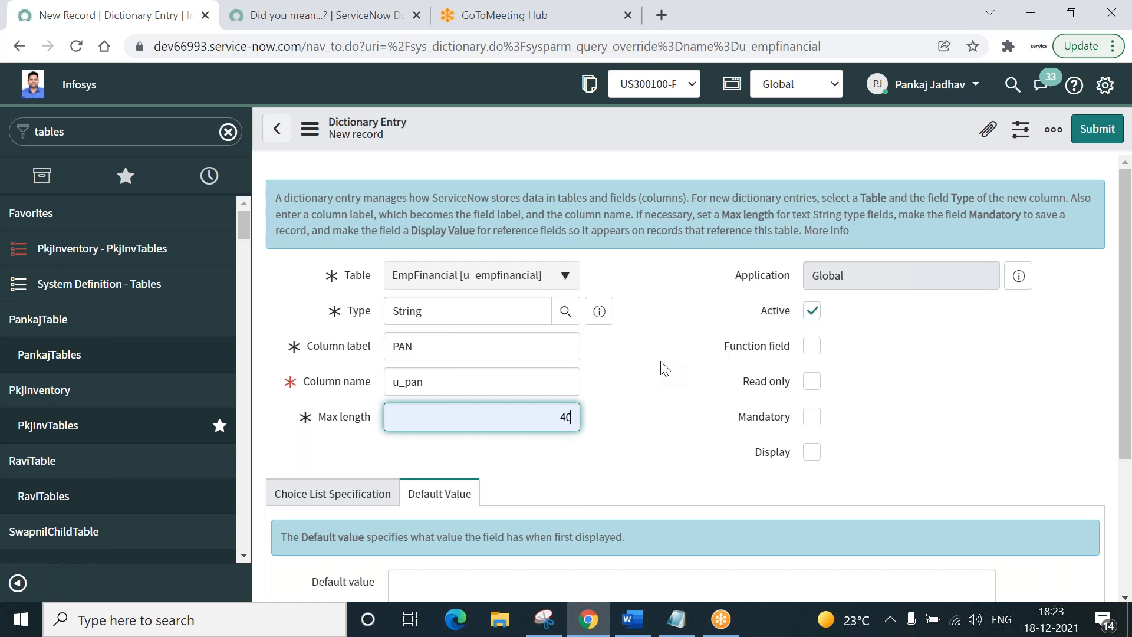
{"action": "left_click", "coordinate": [1089, 137]}
{"action": "left_click", "coordinate": [1088, 136]}
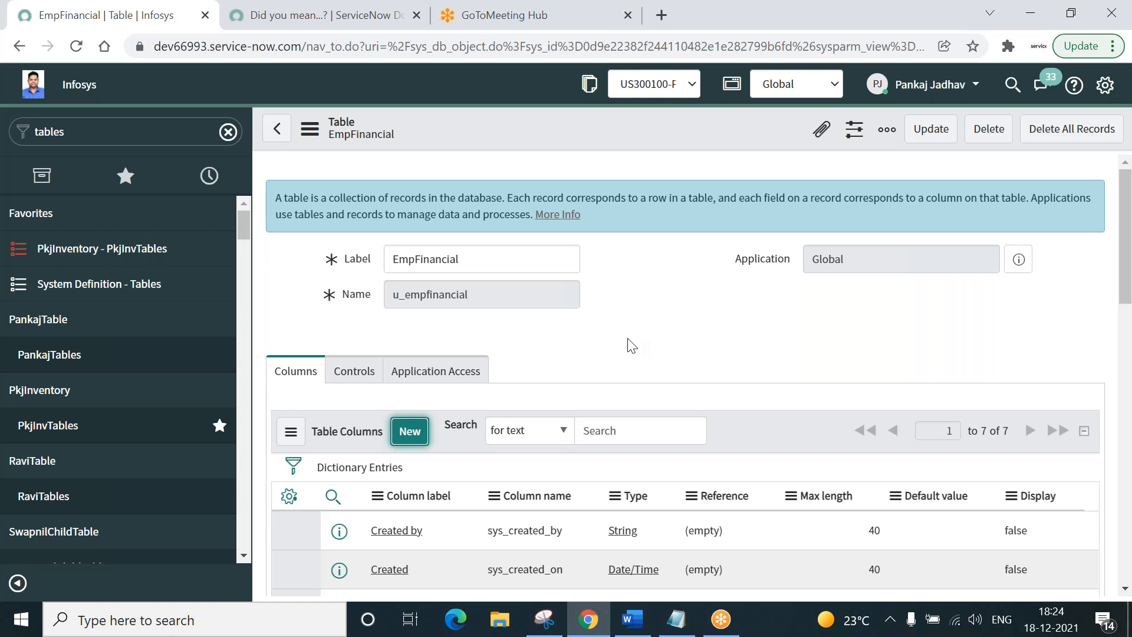
Step: Add another EmpFinancial column of type String with label Salary and max length 40, and submit it
{"action": "left_click", "coordinate": [410, 437]}
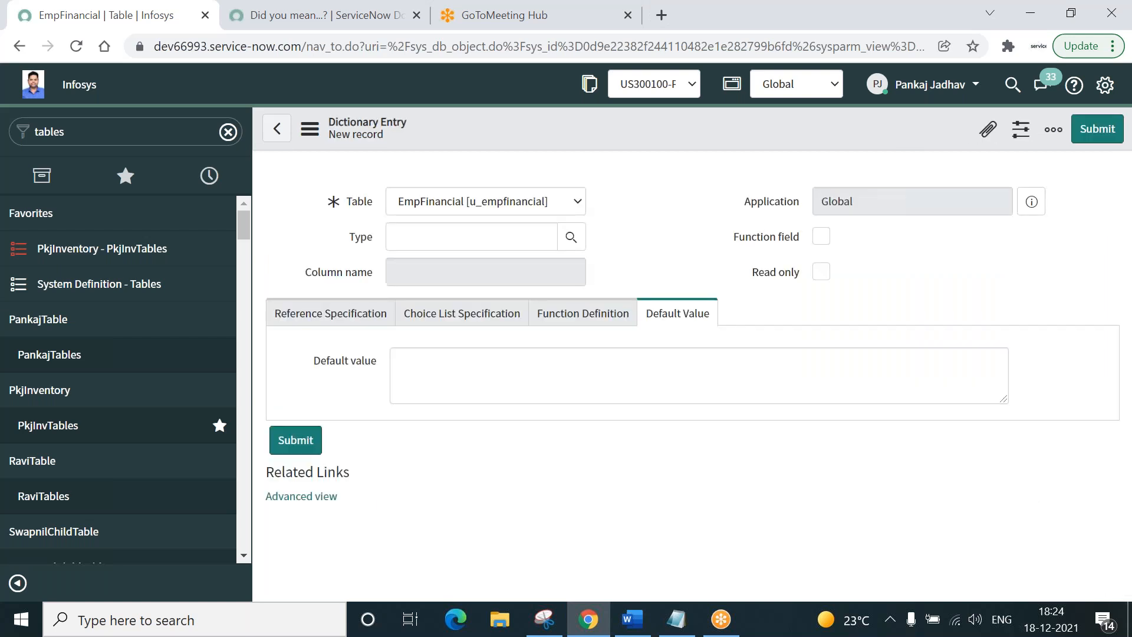
{"action": "left_click", "coordinate": [471, 237]}
{"action": "type", "text": "string"}
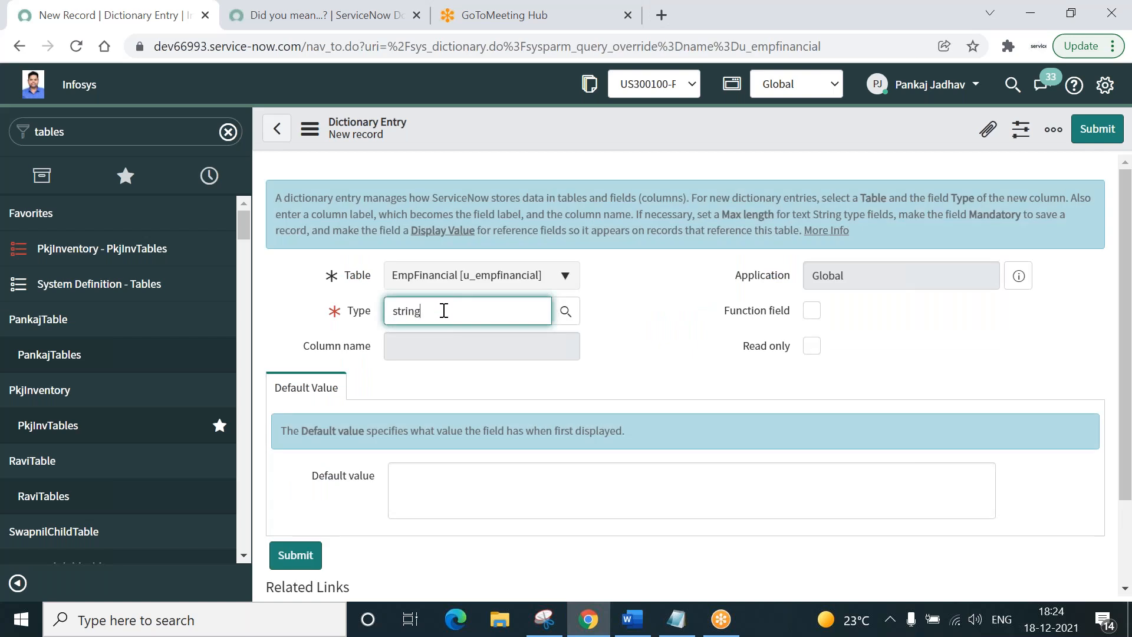
{"action": "left_click", "coordinate": [437, 333]}
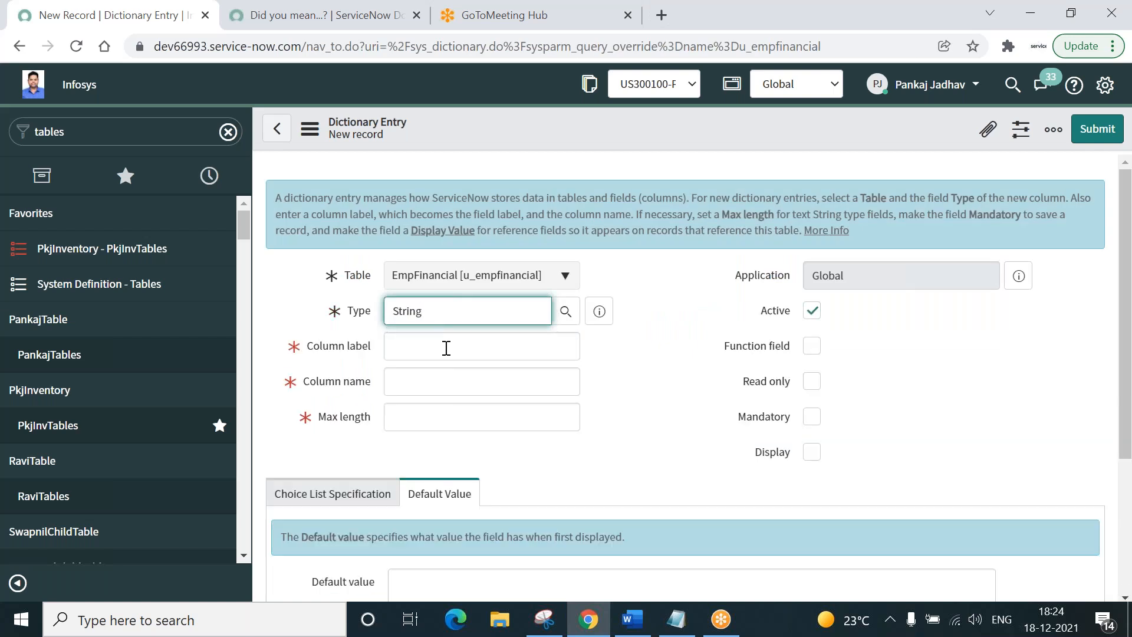
{"action": "left_click", "coordinate": [446, 348]}
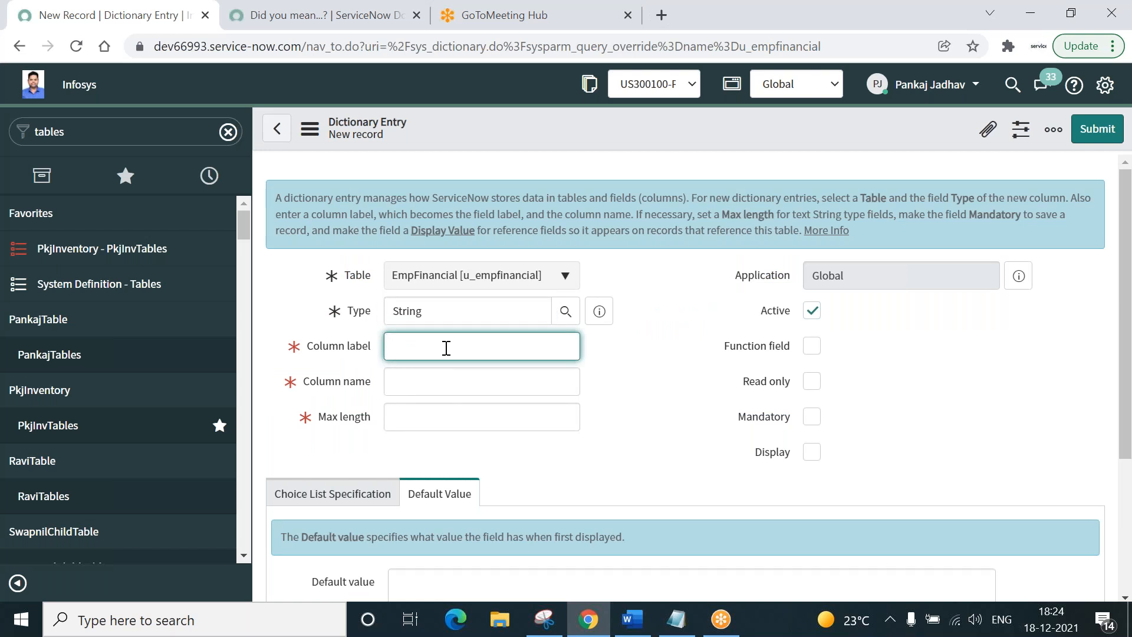
{"action": "type", "text": "Salary"}
{"action": "left_click", "coordinate": [469, 382]}
{"action": "left_click", "coordinate": [500, 418]}
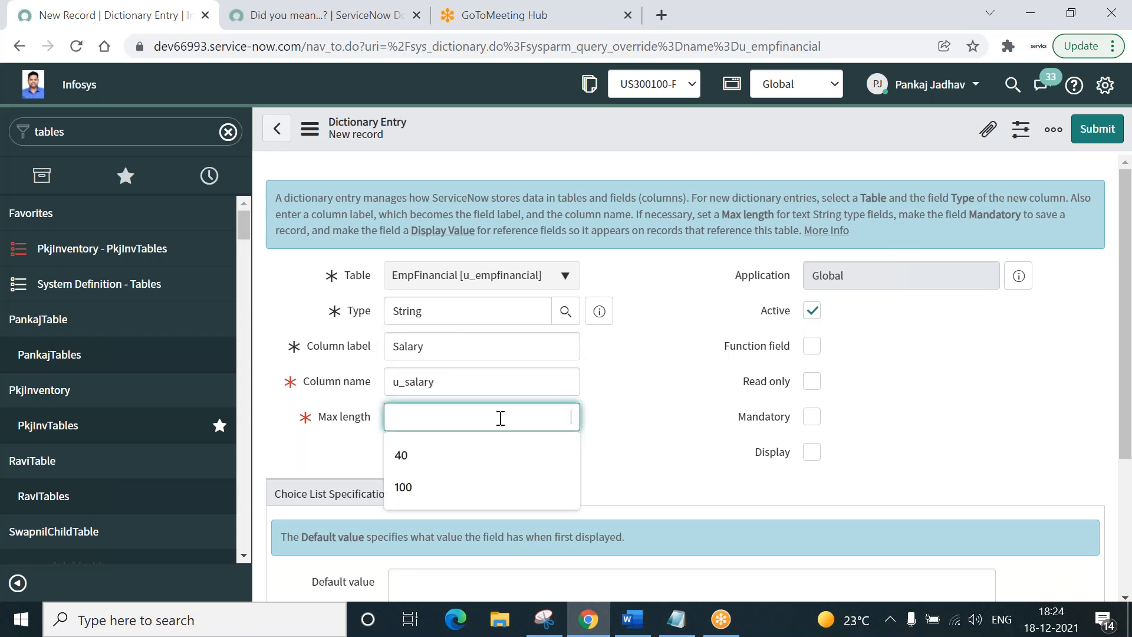
{"action": "left_click", "coordinate": [437, 466]}
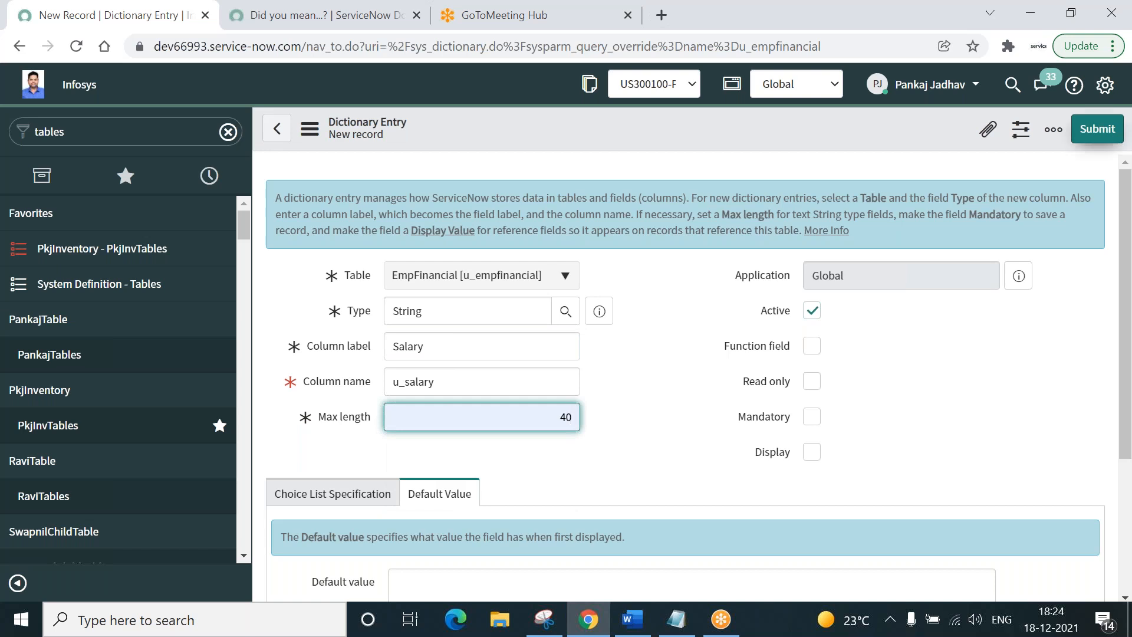
{"action": "left_click", "coordinate": [1097, 128]}
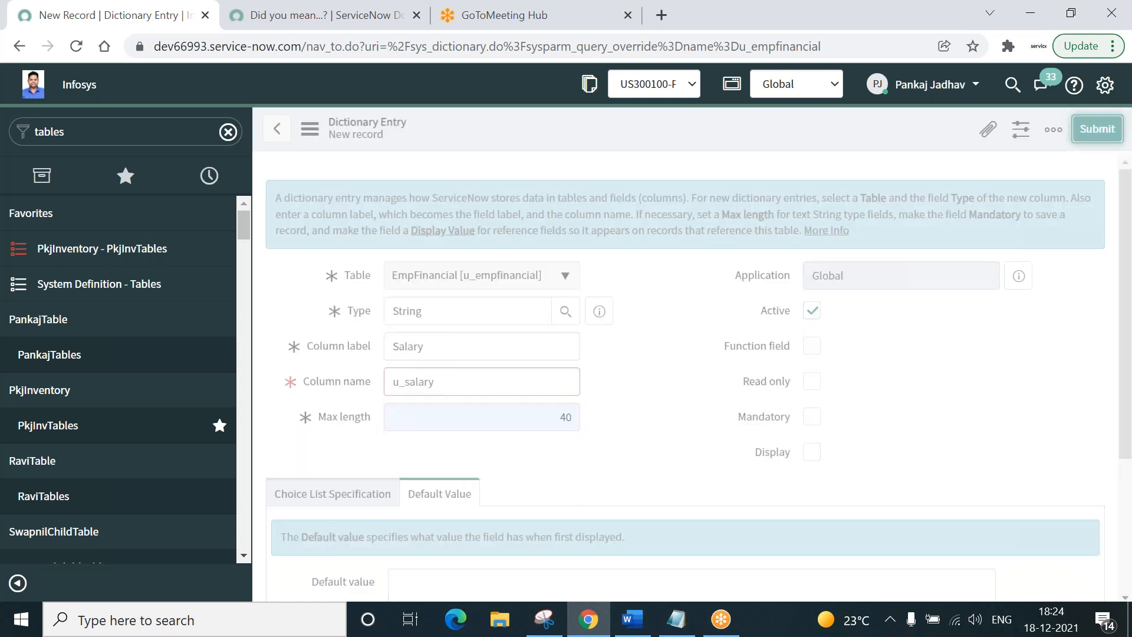
Step: Add the field empidfincl above pan number under the EmpFinancial table in the Notepad notes, and select the new name
{"action": "left_click", "coordinate": [678, 630]}
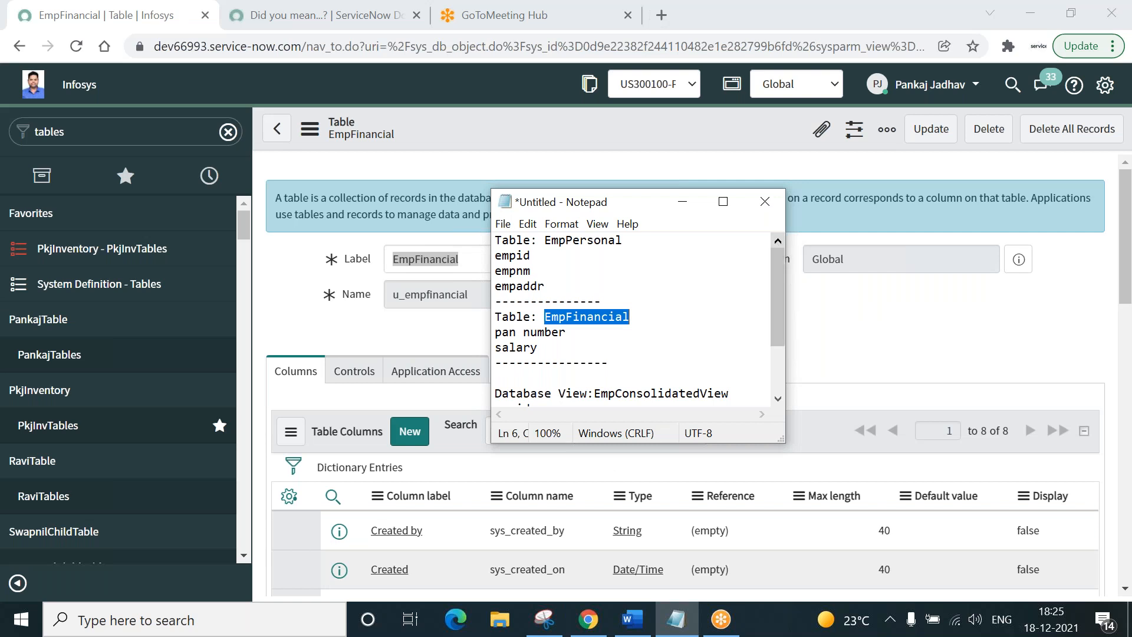
{"action": "left_click", "coordinate": [495, 332]}
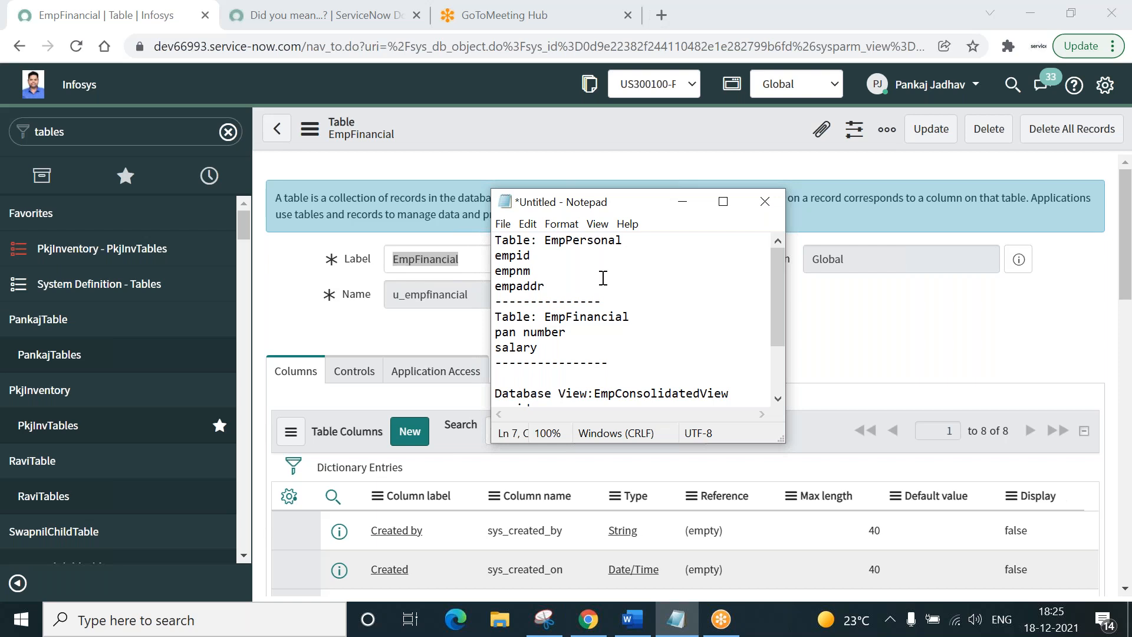
{"action": "key", "text": "Return"}
{"action": "key", "text": "Up"}
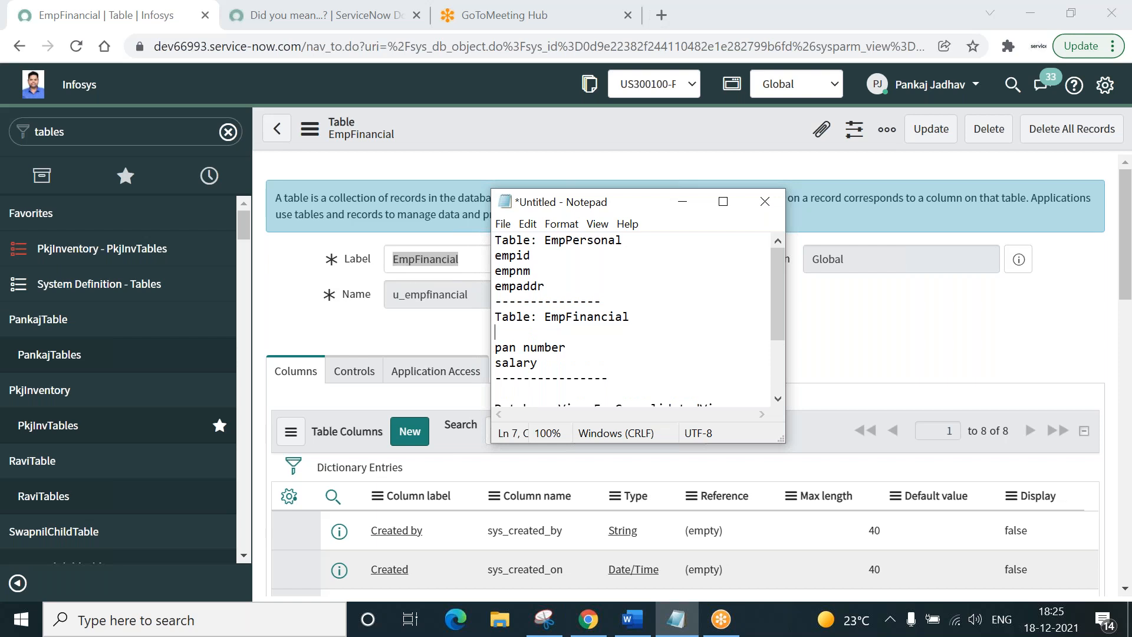
{"action": "type", "text": "empid"}
{"action": "left_click", "coordinate": [512, 255]}
{"action": "left_click", "coordinate": [518, 335]}
{"action": "type", "text": "fincl"}
{"action": "double_click", "coordinate": [532, 332]}
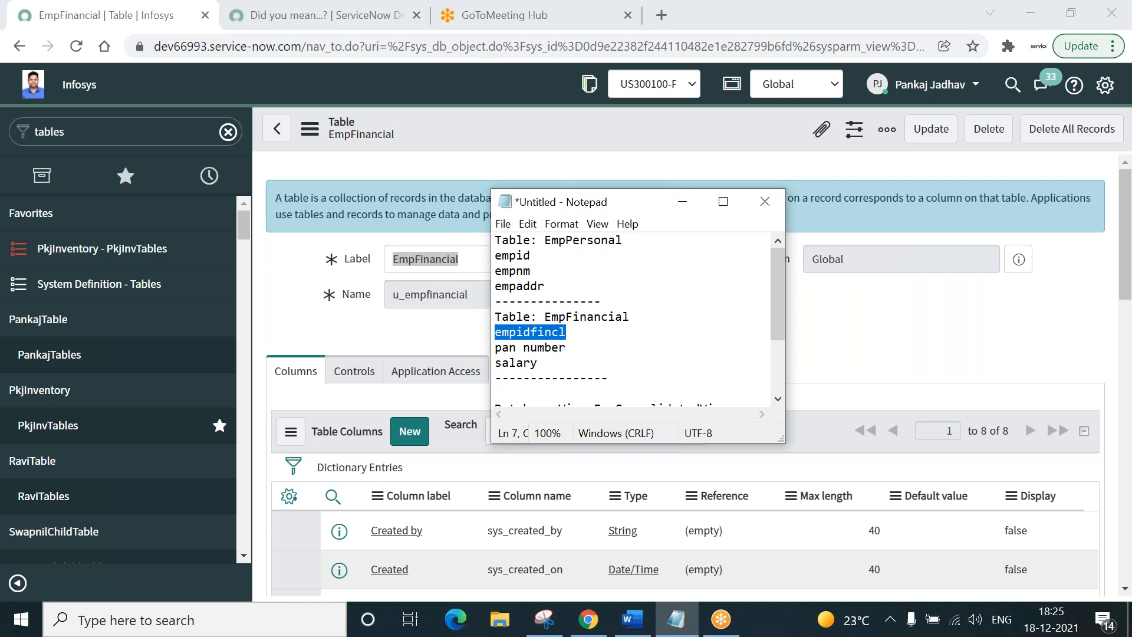
{"action": "left_click", "coordinate": [683, 202]}
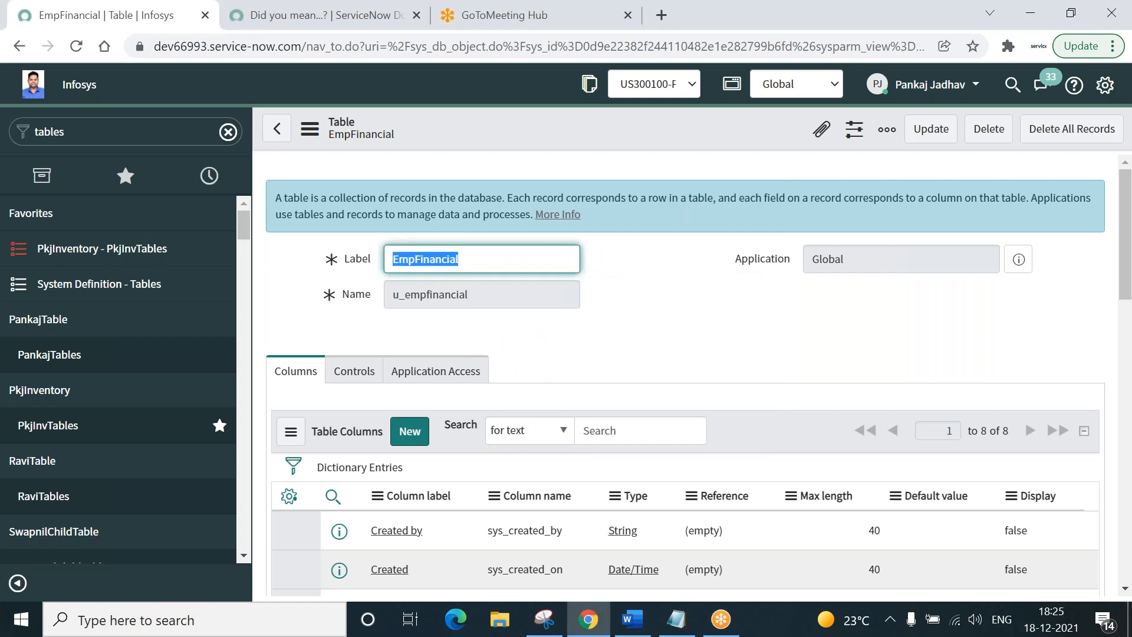
Step: Add another EmpFinancial column of type String with label empidfincl and max length 40, and submit it
{"action": "left_click", "coordinate": [406, 436]}
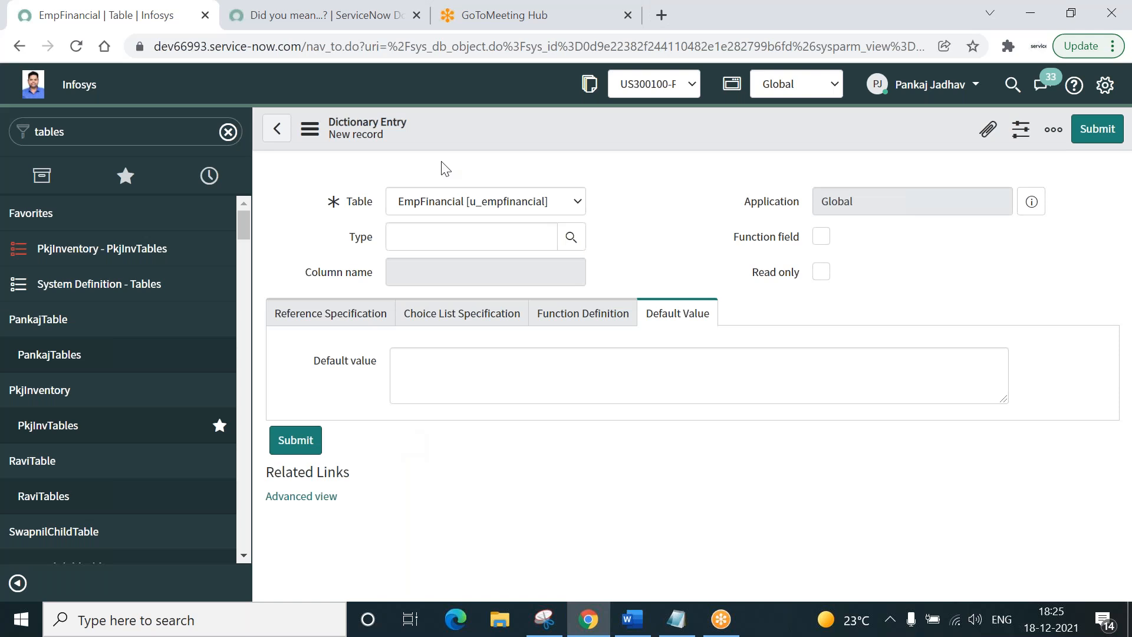
{"action": "left_click", "coordinate": [461, 310]}
{"action": "type", "text": "string"}
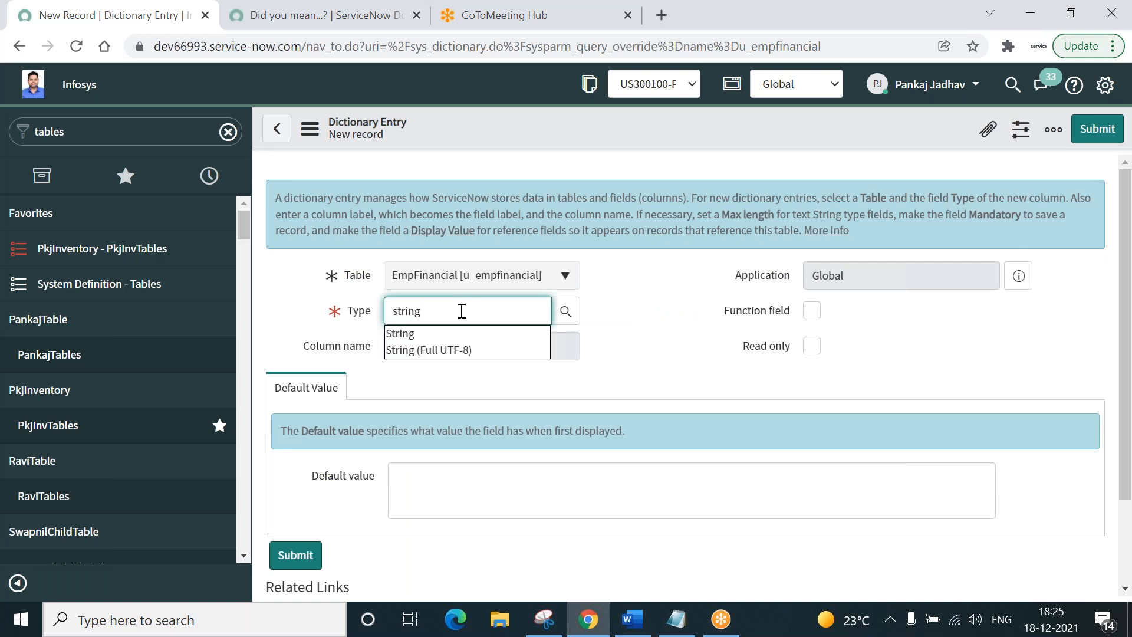
{"action": "left_click", "coordinate": [429, 332]}
{"action": "left_click", "coordinate": [441, 349]}
{"action": "type", "text": "empidfincl"}
{"action": "left_click", "coordinate": [444, 376]}
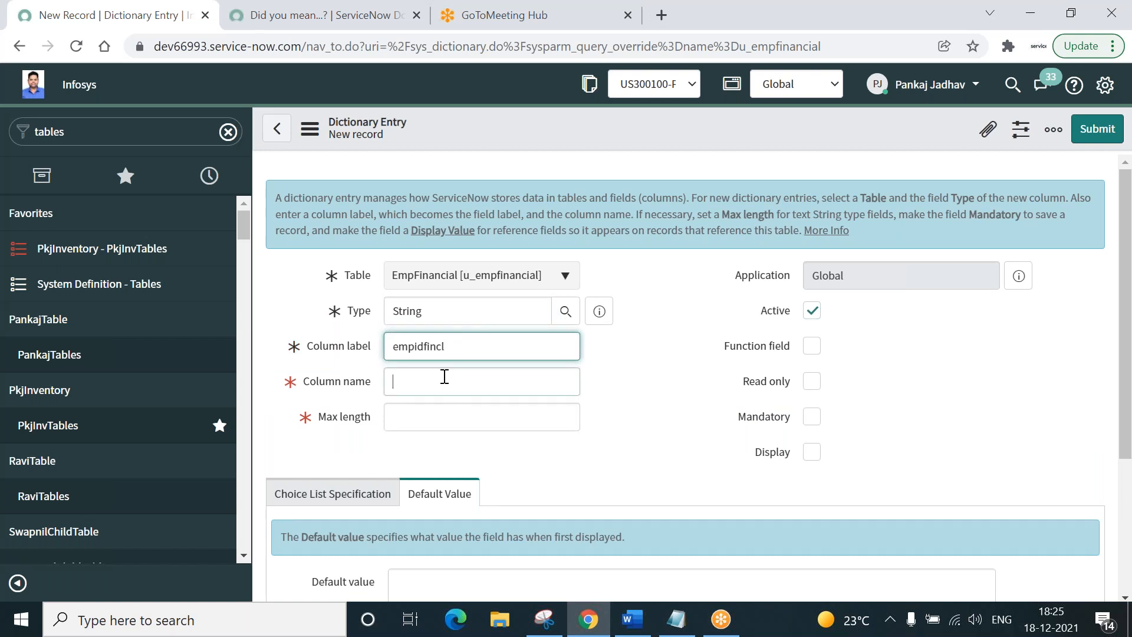
{"action": "left_click", "coordinate": [528, 419]}
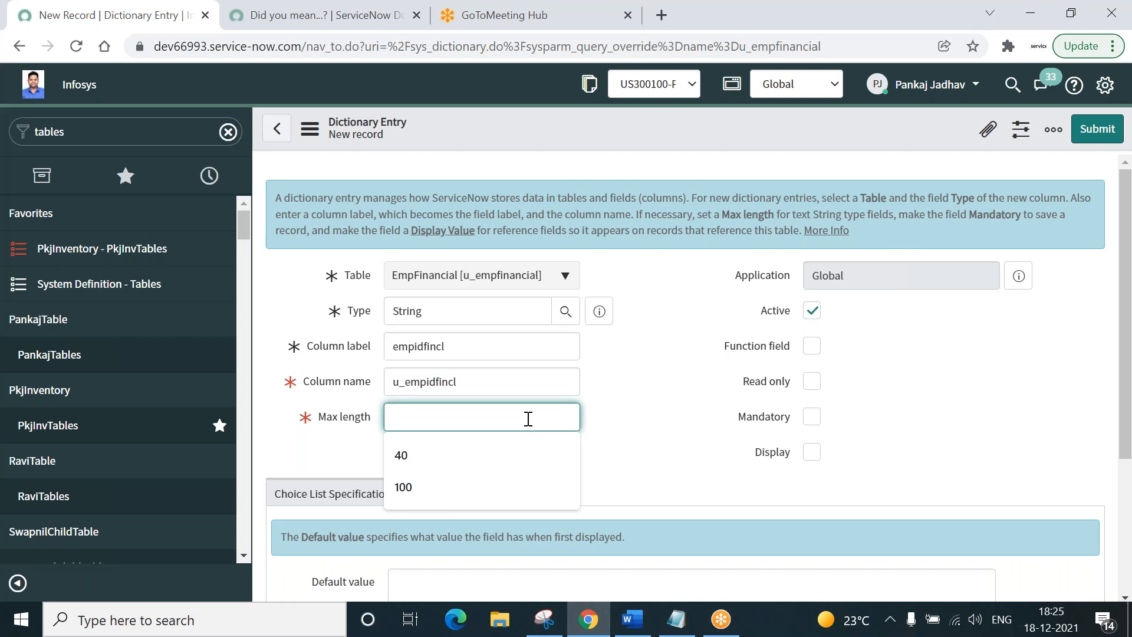
{"action": "left_click", "coordinate": [423, 453]}
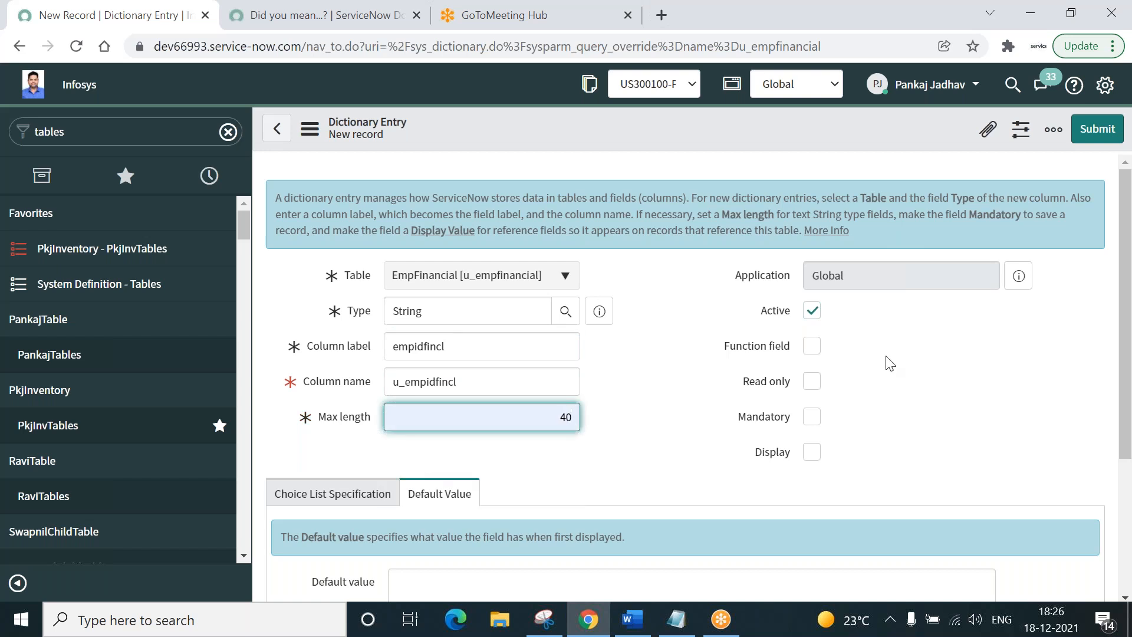
{"action": "left_click", "coordinate": [1093, 135]}
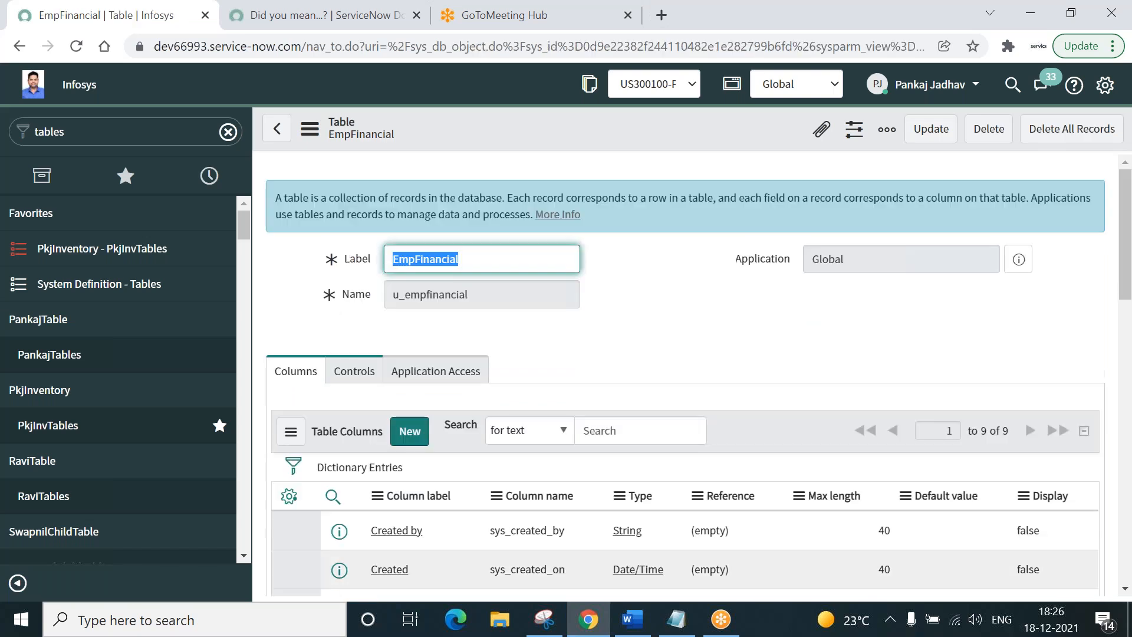
Step: Filter the application navigator by emp and open the EmpFinancials record list
{"action": "left_click", "coordinate": [137, 131]}
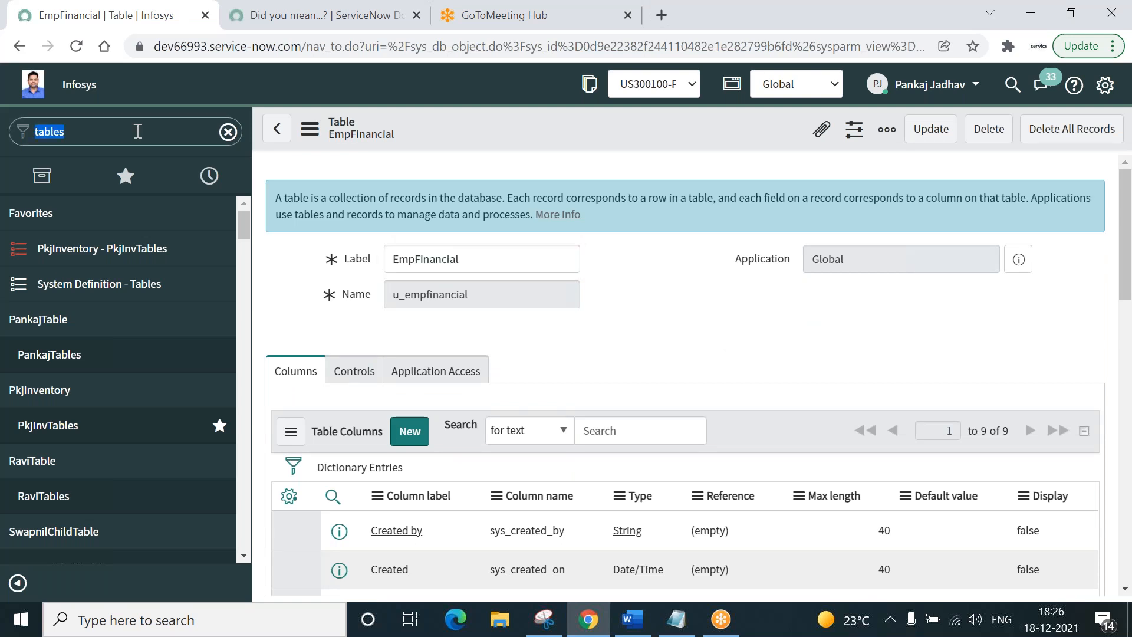
{"action": "type", "text": "em"}
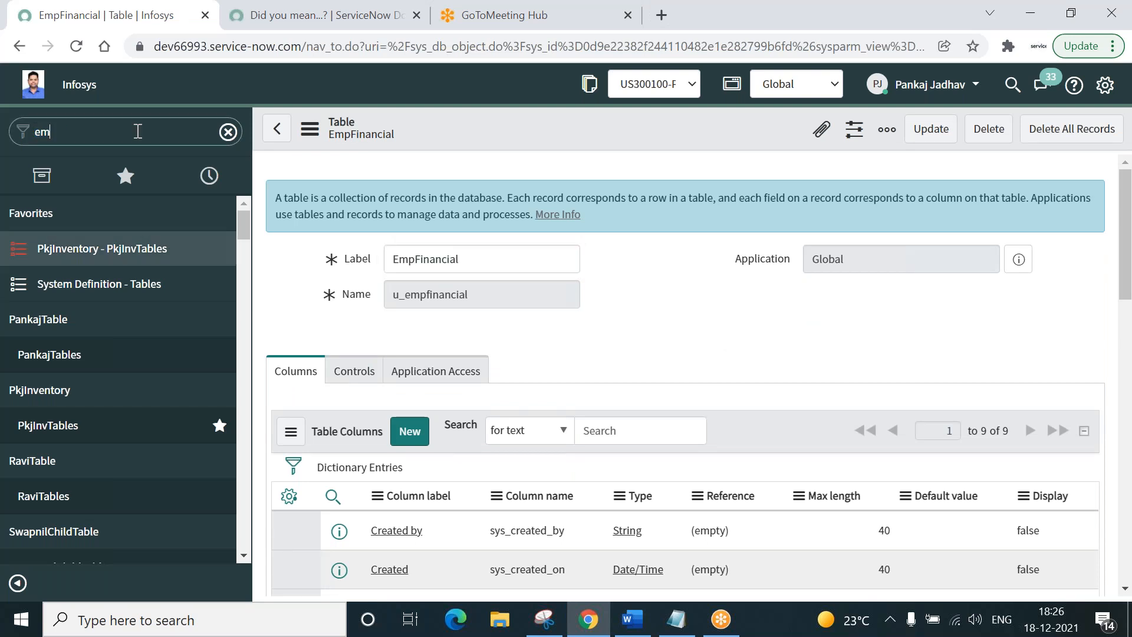
{"action": "type", "text": "p"}
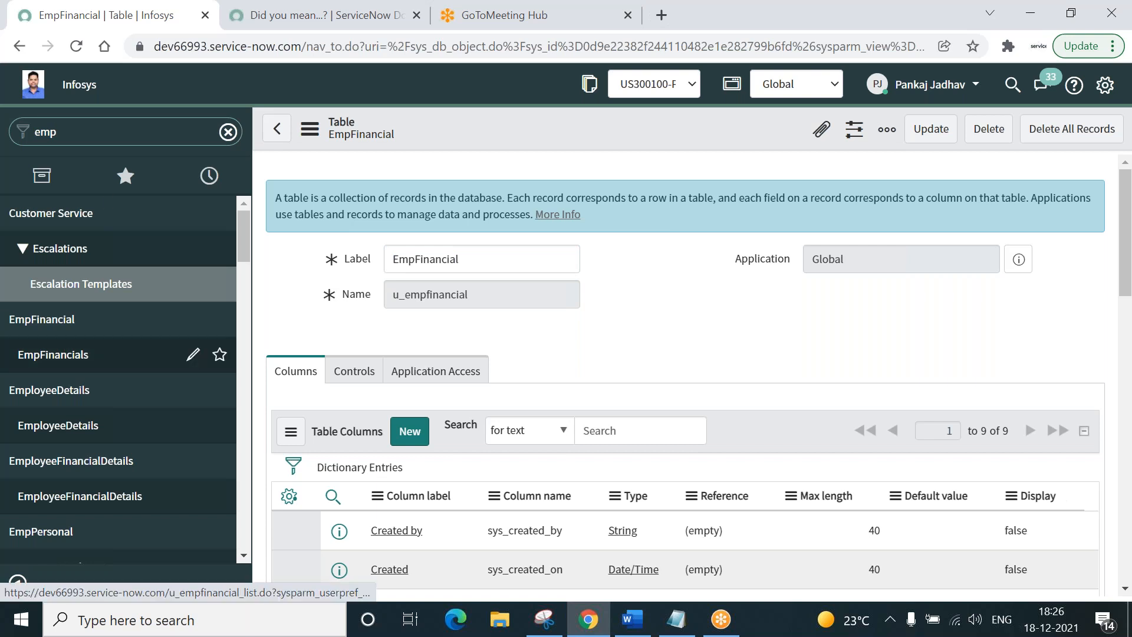
{"action": "left_click", "coordinate": [88, 355]}
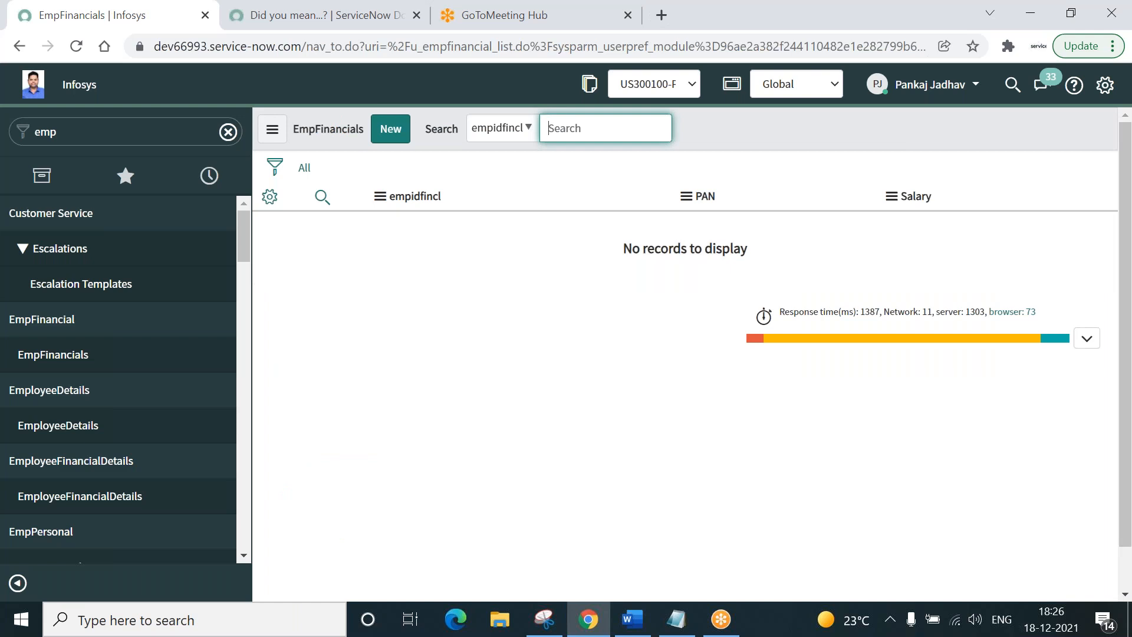
Step: Create an EmpFinancial record with empidfincl E0001, a sample PAN number and salary 5000, and submit it
{"action": "left_click", "coordinate": [390, 129]}
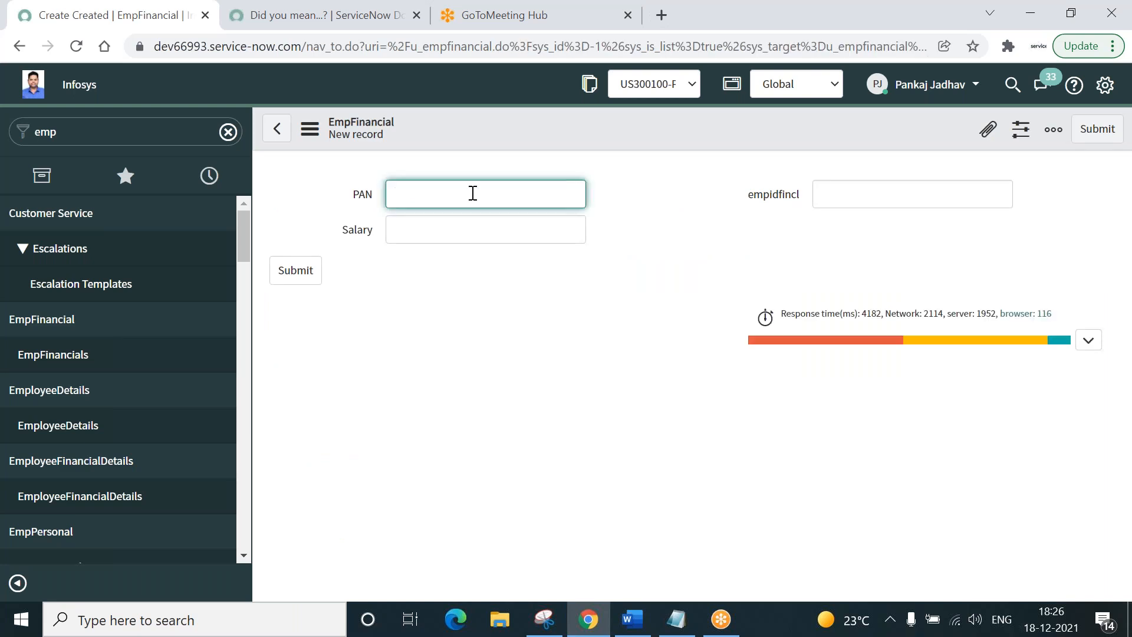
{"action": "left_click", "coordinate": [893, 195]}
{"action": "type", "text": "E0001"}
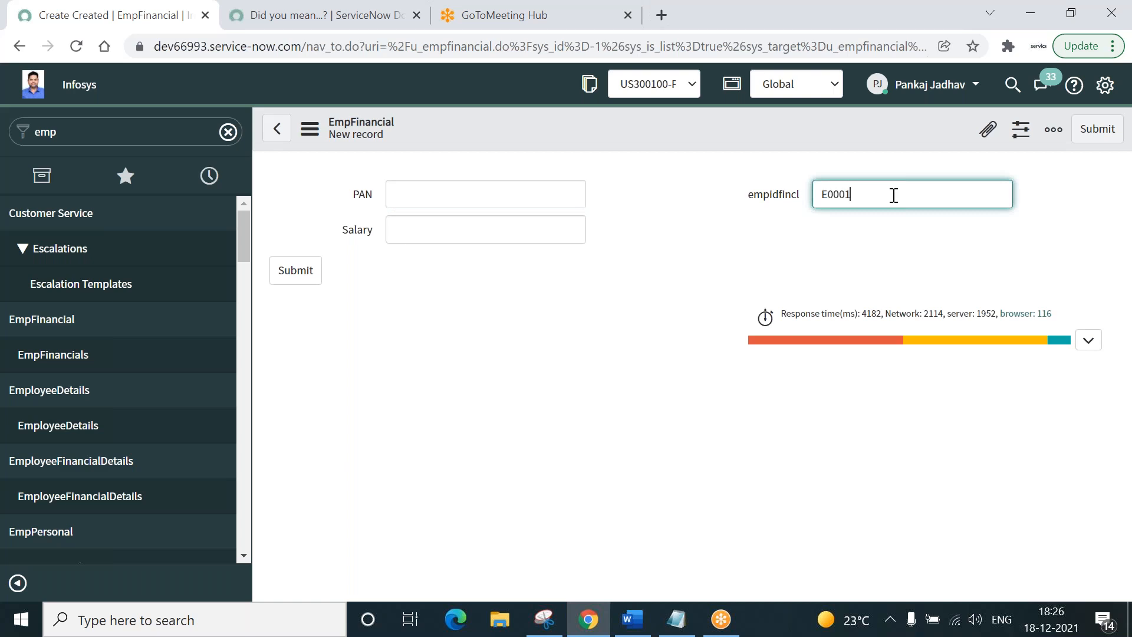
{"action": "left_click", "coordinate": [486, 194]}
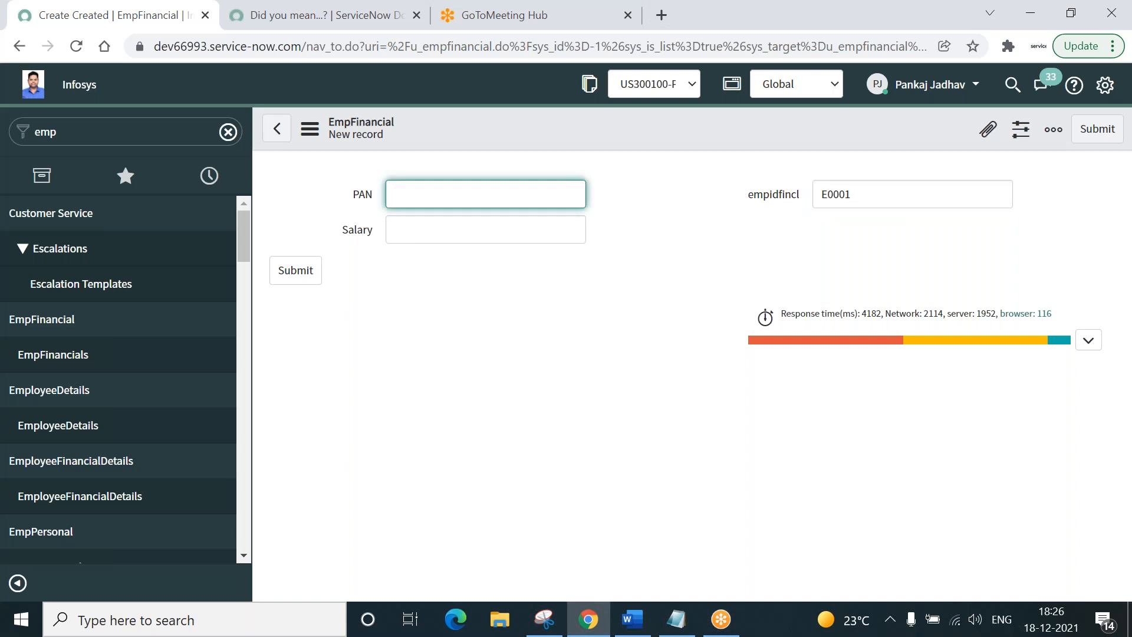
{"action": "type", "text": "AJKPJ5678L"}
{"action": "left_click", "coordinate": [455, 230]}
{"action": "type", "text": "5"}
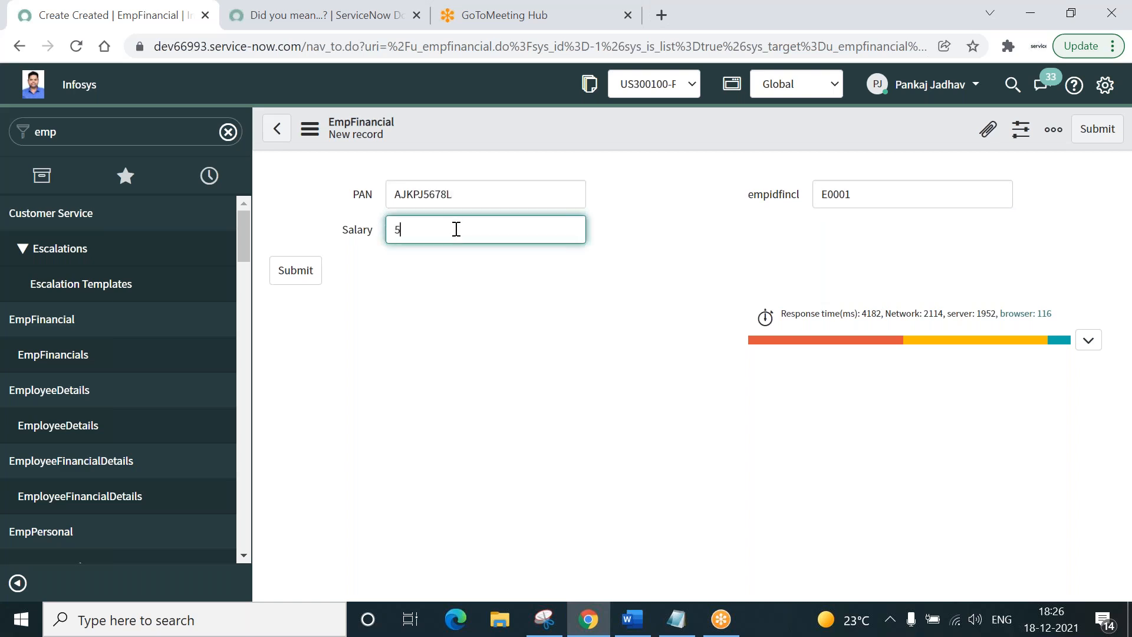
{"action": "type", "text": "000"}
{"action": "left_click", "coordinate": [298, 270]}
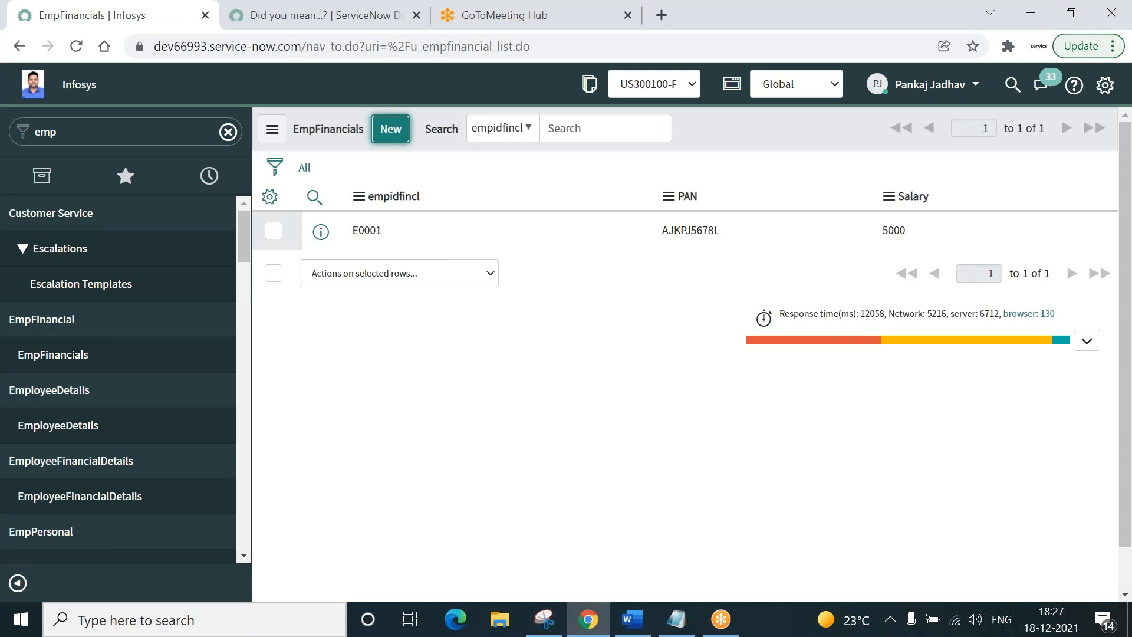
Step: Create a second EmpFinancial record with empidfincl E0002, a sample PAN number and salary 10000, and submit it
{"action": "key", "text": "Return"}
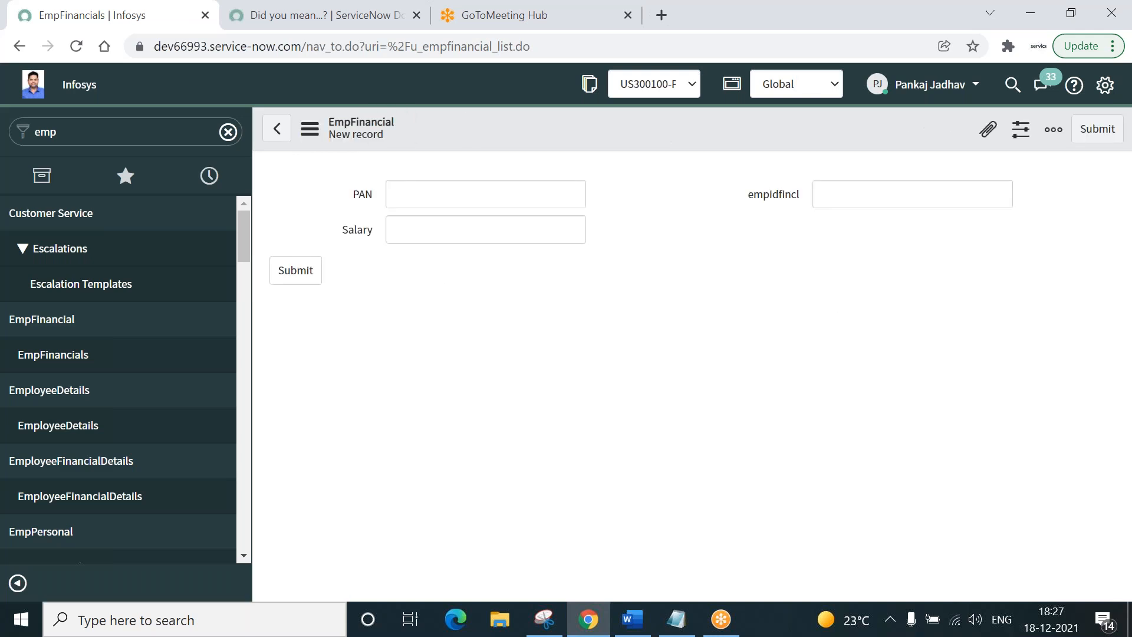
{"action": "left_click", "coordinate": [474, 190]}
{"action": "type", "text": "SAKPJ"}
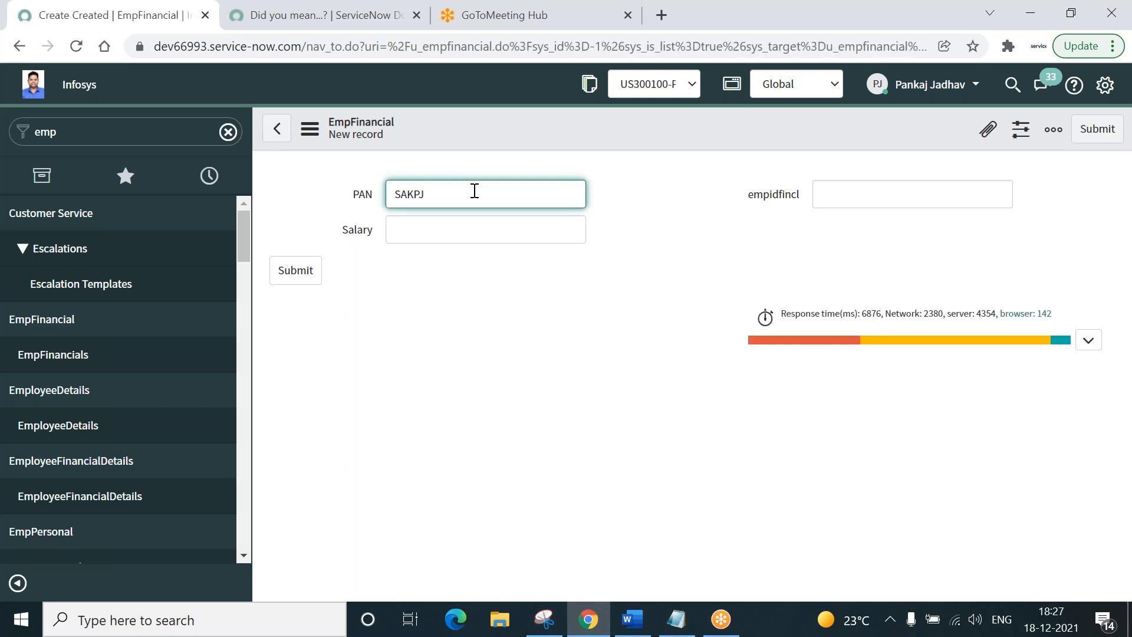
{"action": "type", "text": "1345J"}
{"action": "left_click", "coordinate": [859, 189]}
{"action": "type", "text": "E0002"}
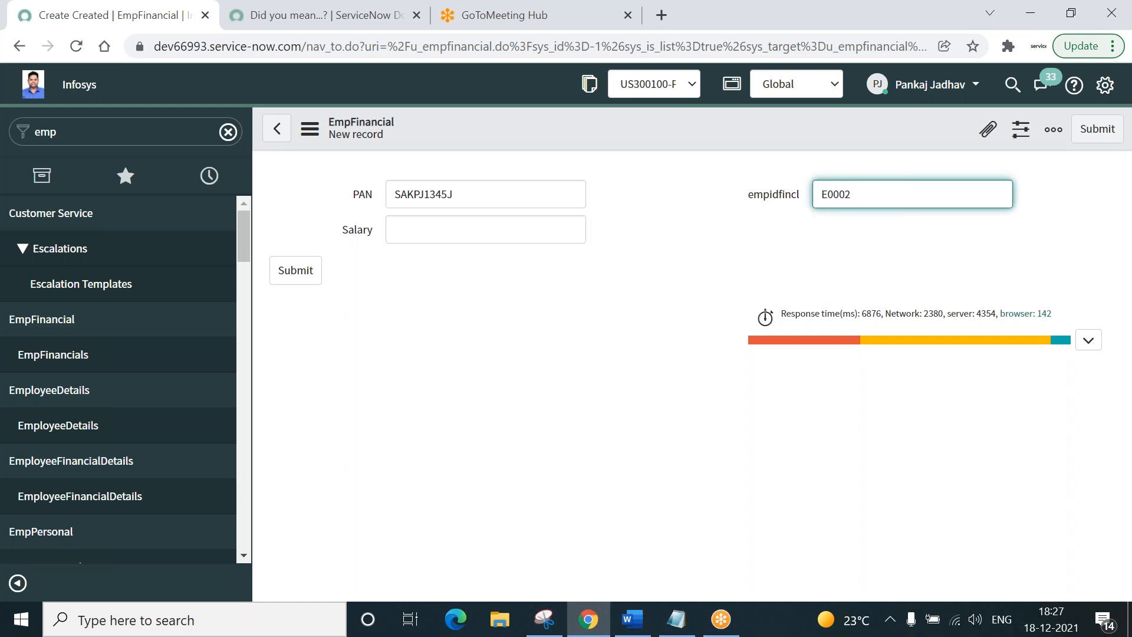
{"action": "left_click", "coordinate": [448, 230]}
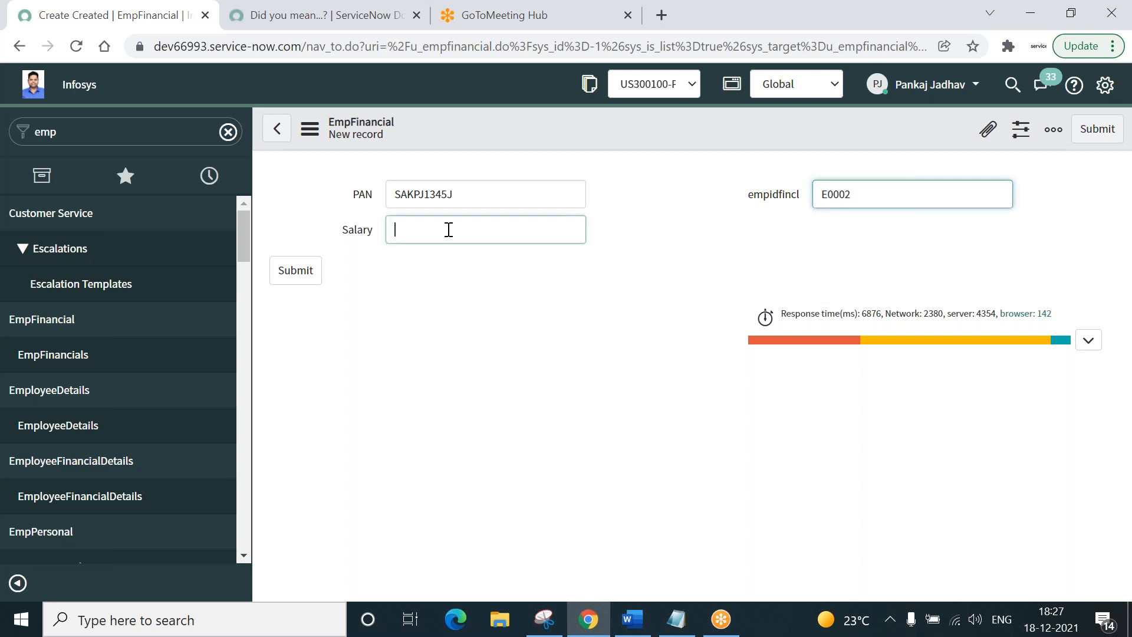
{"action": "type", "text": "1"}
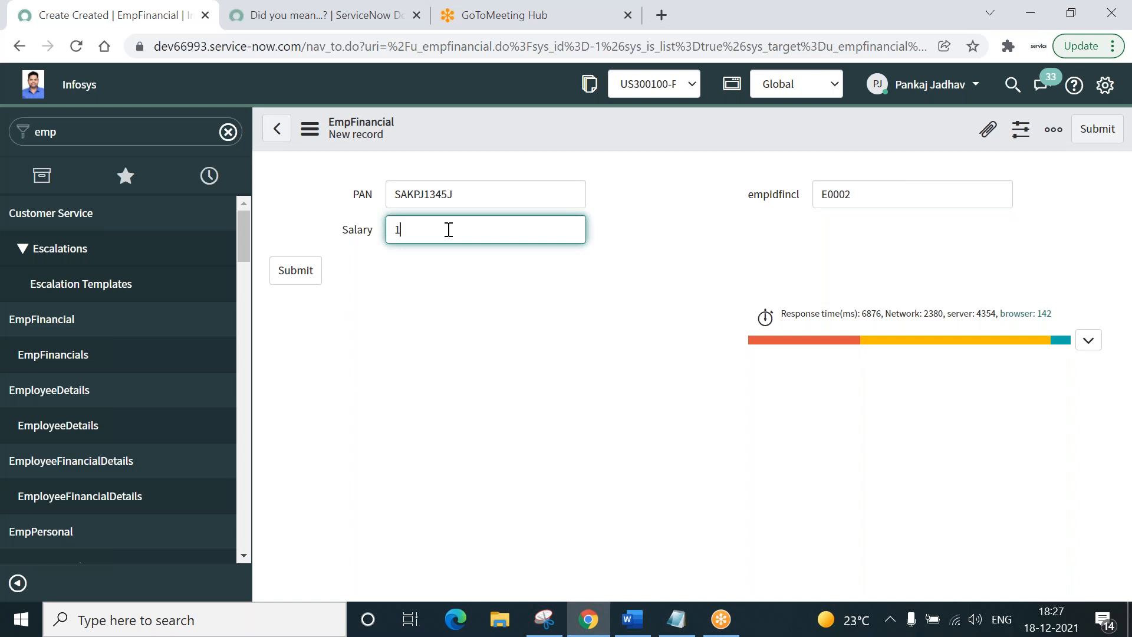
{"action": "type", "text": "0000"}
{"action": "left_click", "coordinate": [287, 276]}
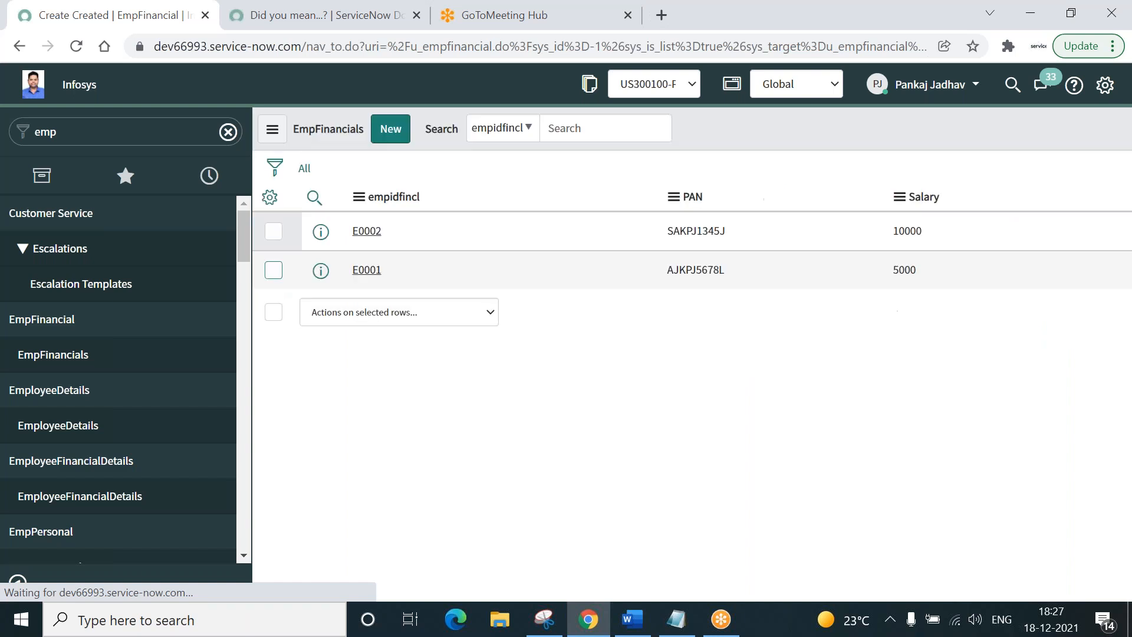
Step: Create a third EmpFinancial record with empidfincl E0003, a sample PAN number and salary 20000, and submit it
{"action": "left_click", "coordinate": [391, 129]}
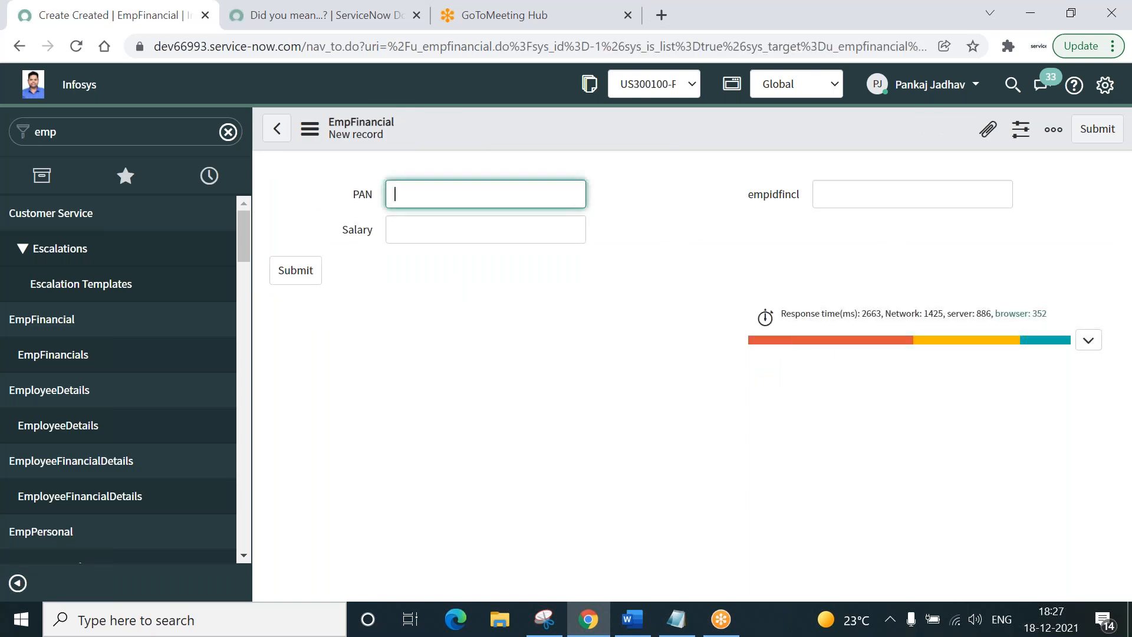
{"action": "type", "text": "ASJIP1236Y"}
{"action": "left_click", "coordinate": [914, 194]}
{"action": "type", "text": "E0"}
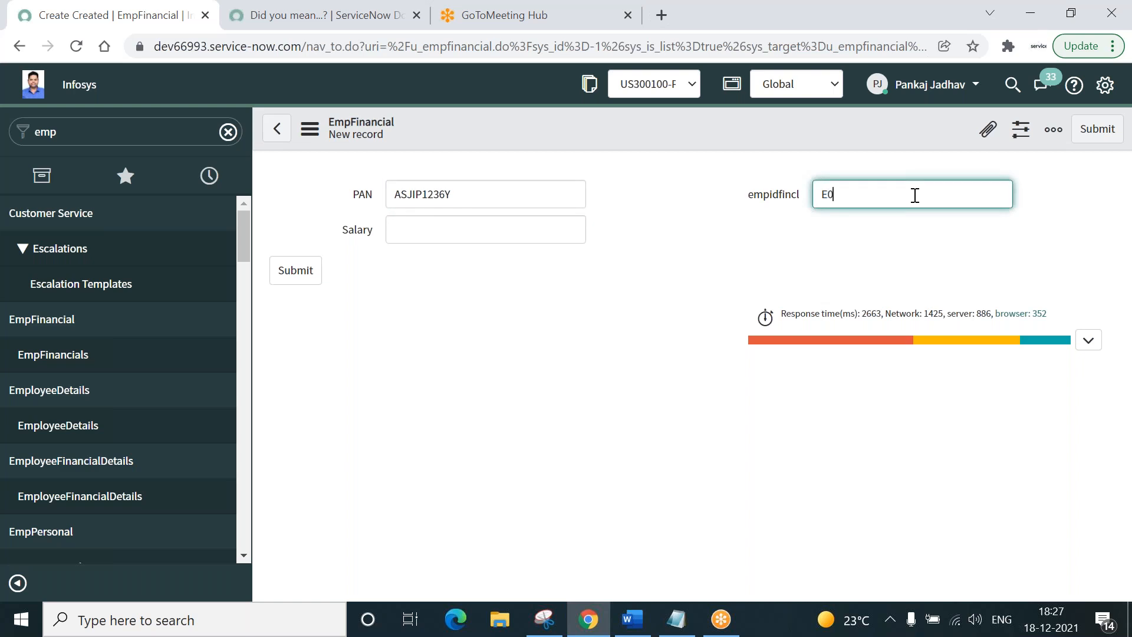
{"action": "type", "text": "003"}
{"action": "left_click", "coordinate": [511, 231]}
{"action": "type", "text": "20000"}
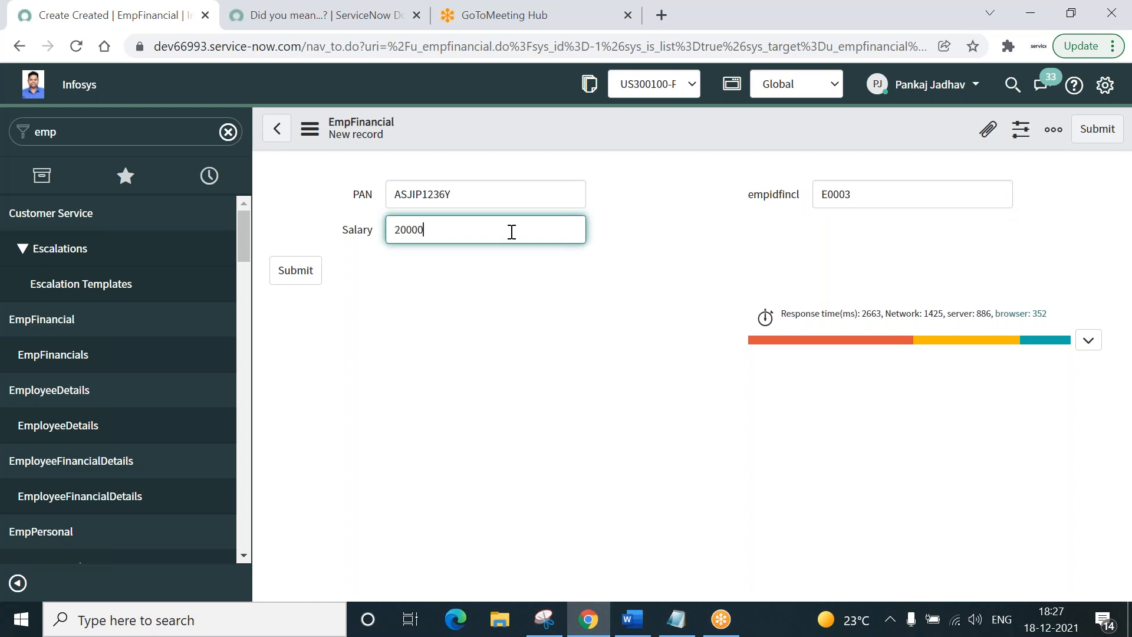
{"action": "left_click", "coordinate": [295, 272]}
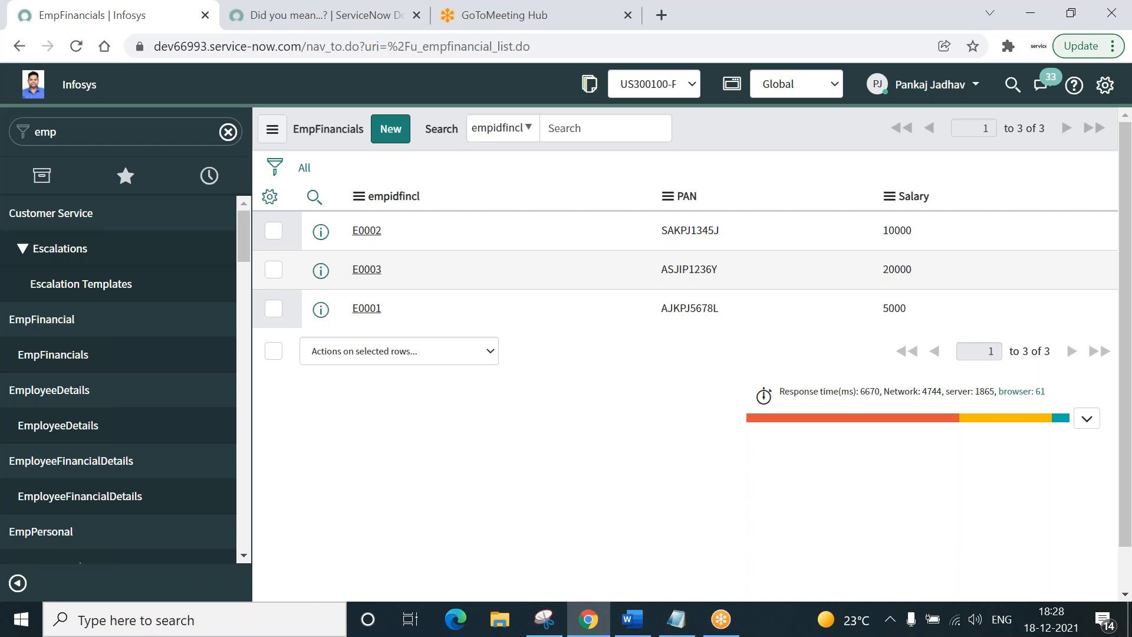
Step: Filter the application navigator by database v and open the Database Views list
{"action": "key", "text": "ctrl+a"}
{"action": "type", "text": "datab"}
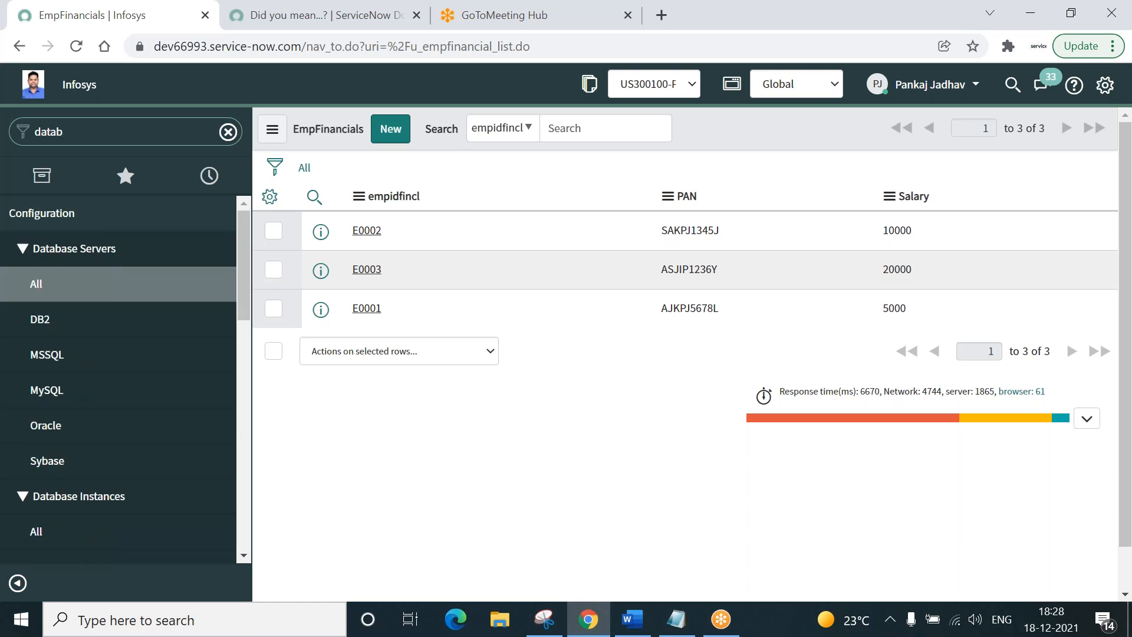
{"action": "type", "text": "ase v"}
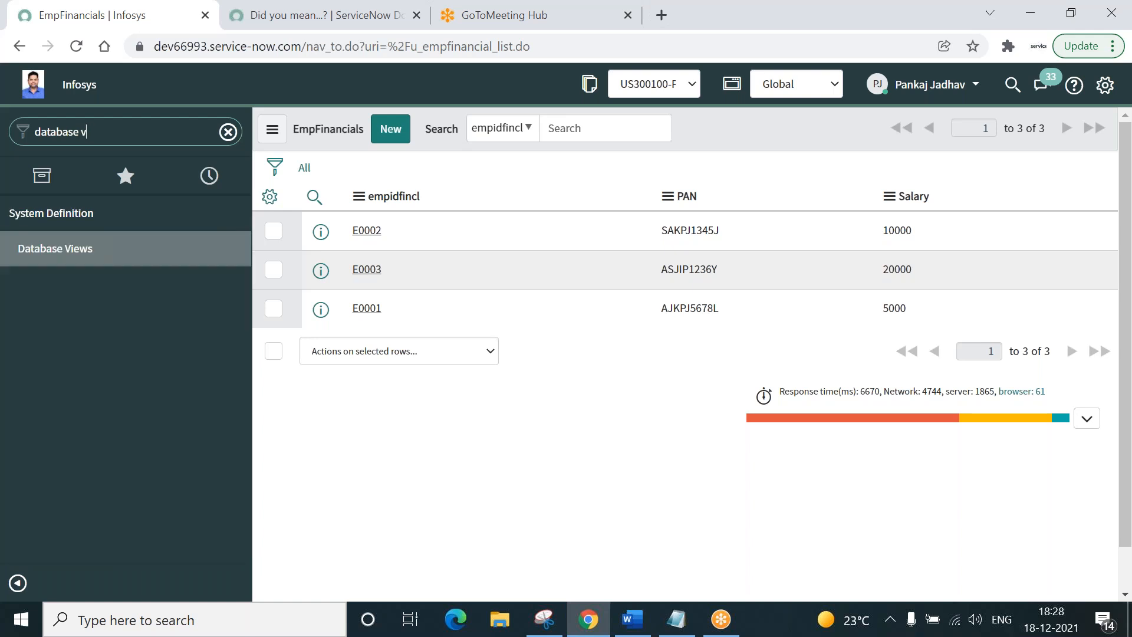
{"action": "left_click", "coordinate": [54, 253]}
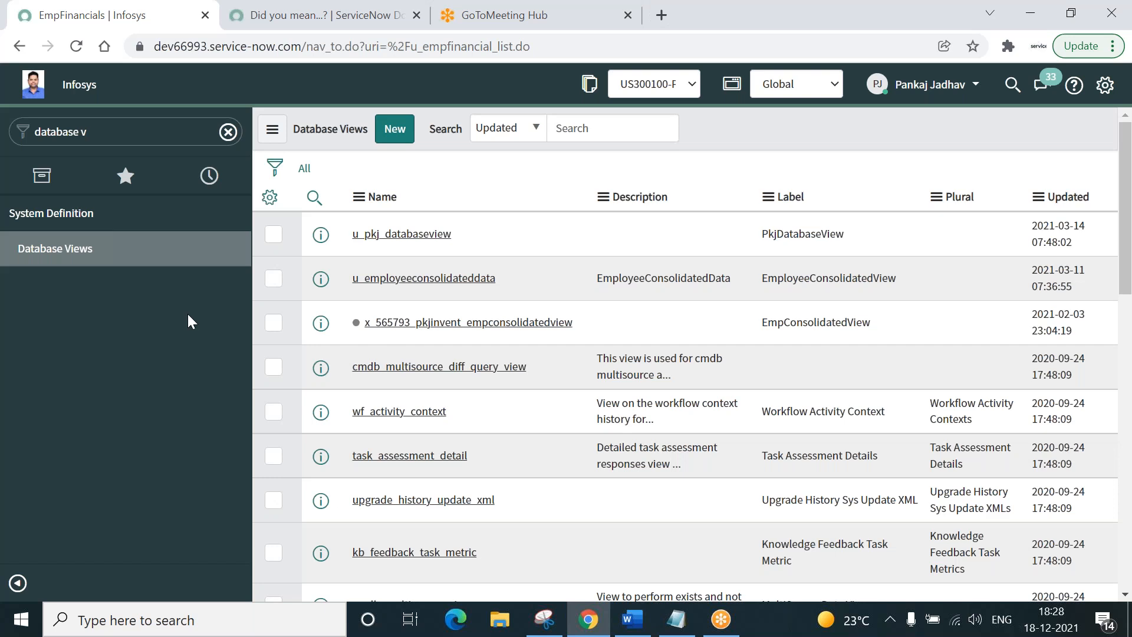
Step: Create a new database view named PKJDtbase and save it while keeping its record open
{"action": "left_click", "coordinate": [392, 132]}
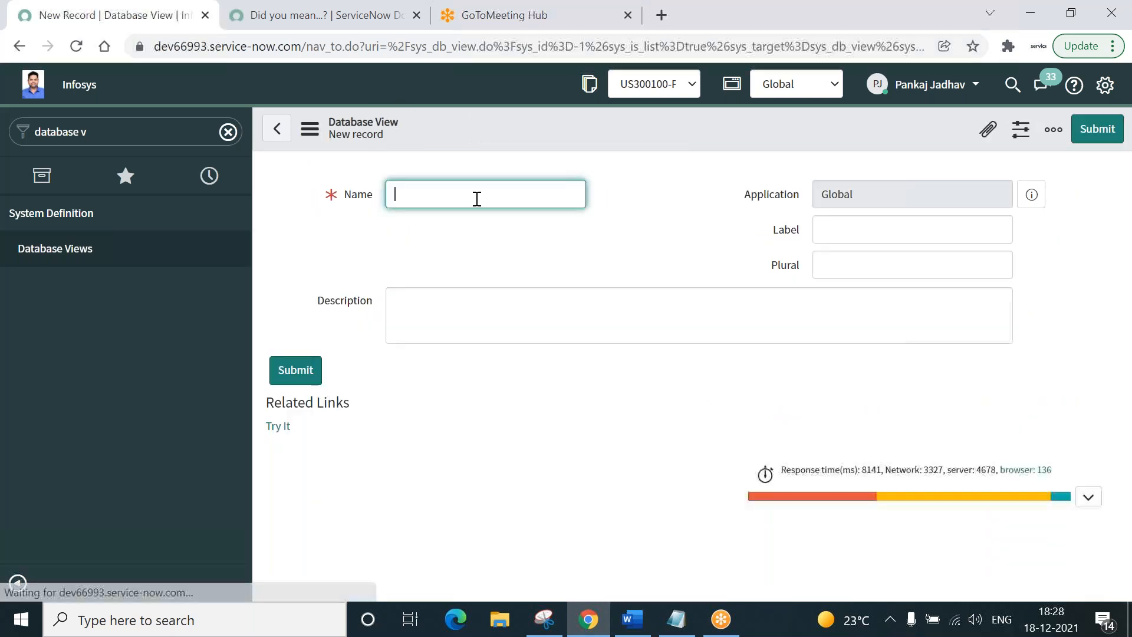
{"action": "type", "text": "PKJDtbase"}
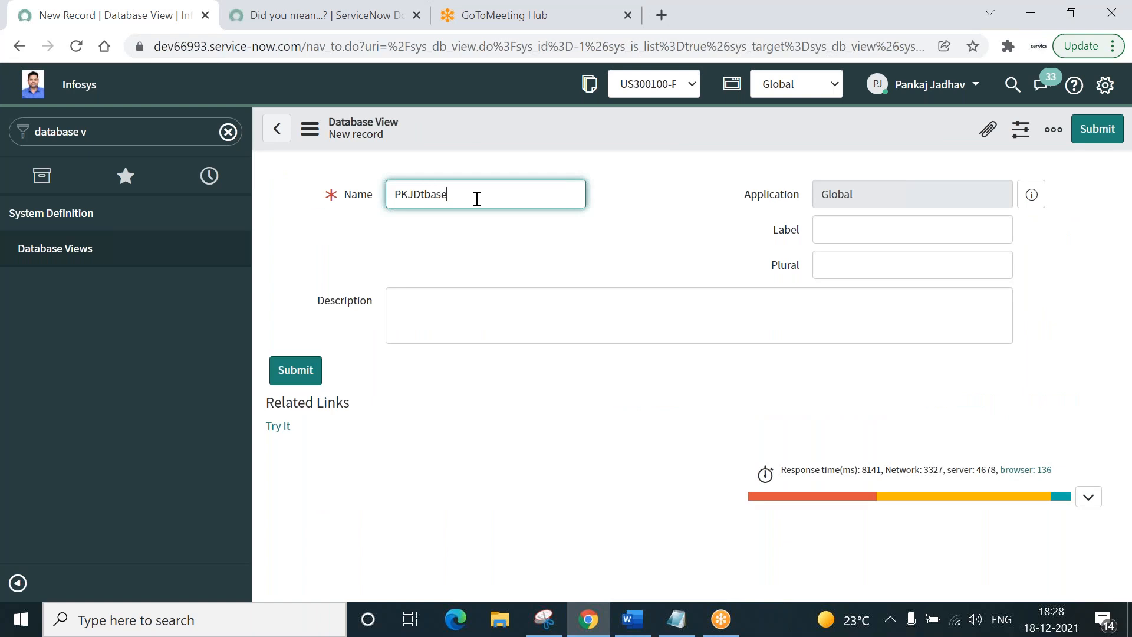
{"action": "right_click", "coordinate": [475, 133]}
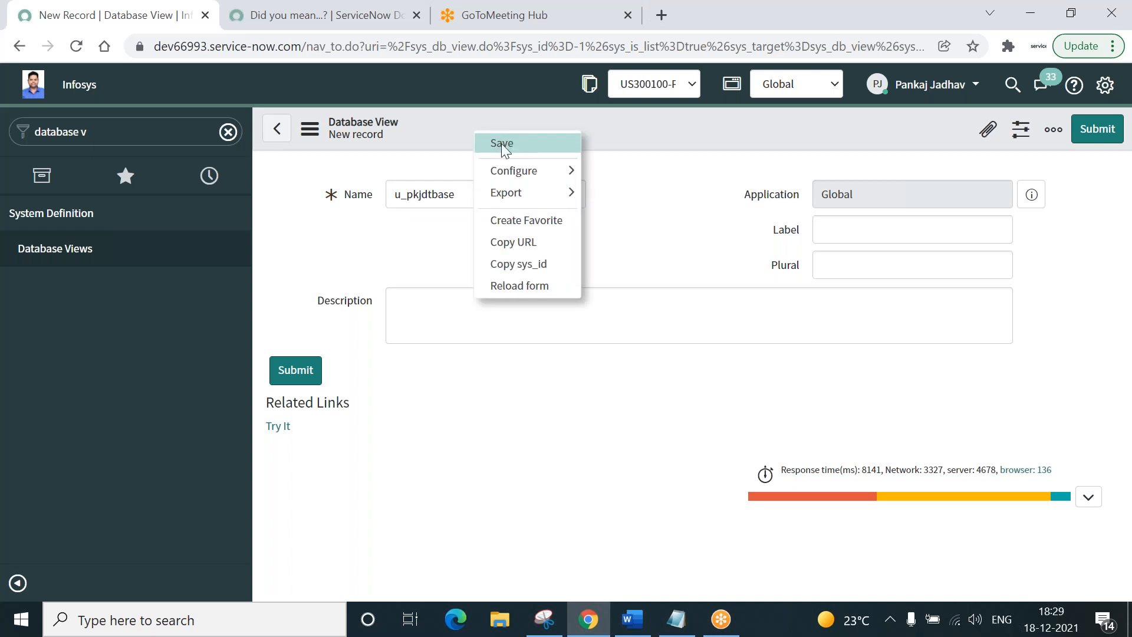
{"action": "left_click", "coordinate": [501, 143]}
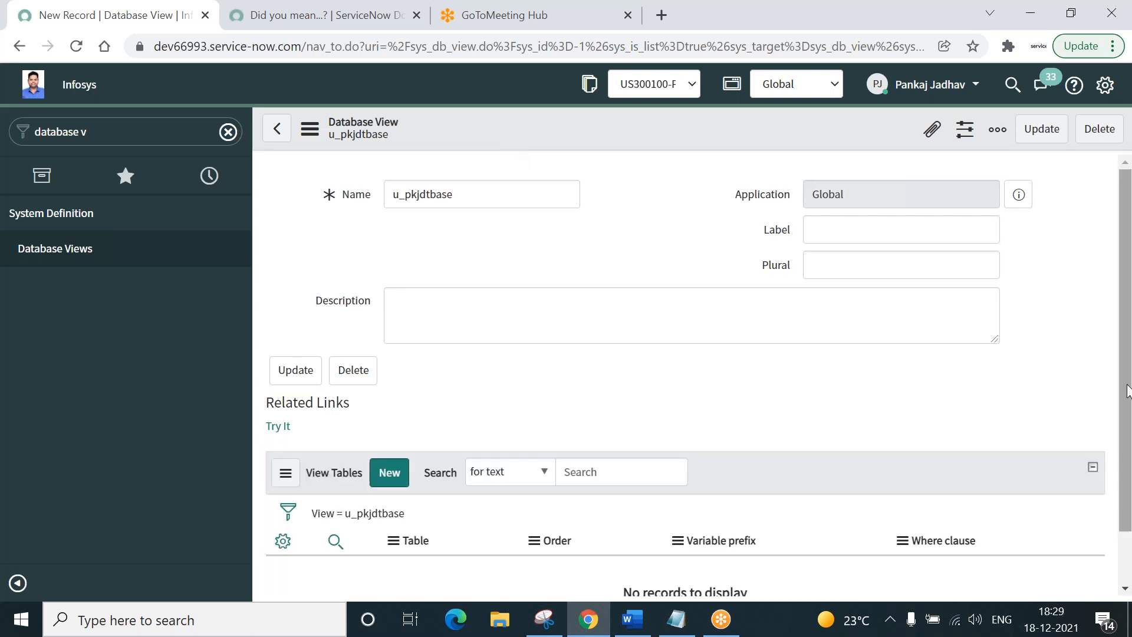
Step: Add the EmpPersonal table to the database view with variable prefix ep and submit it
{"action": "left_click_drag", "start_coordinate": [1127, 389], "coordinate": [1130, 471]}
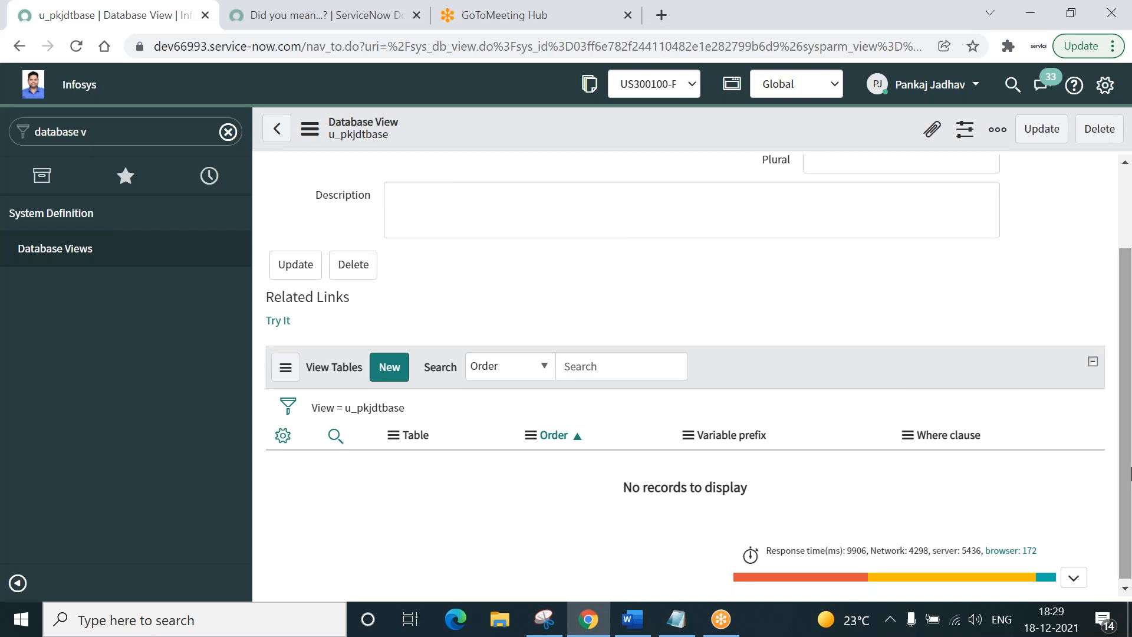
{"action": "left_click", "coordinate": [389, 367]}
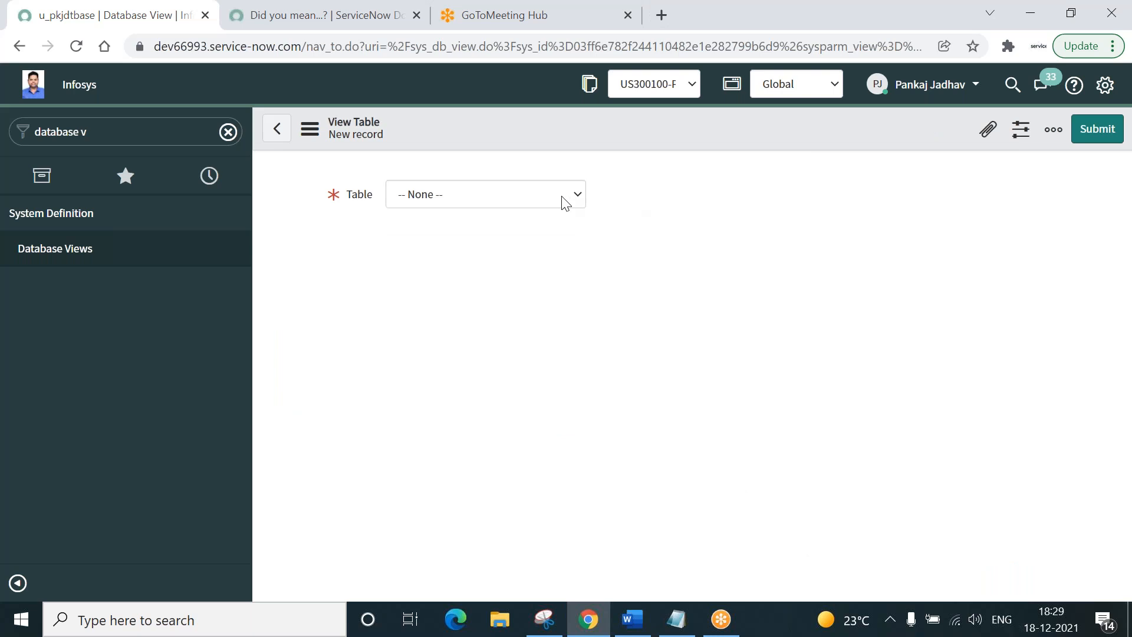
{"action": "left_click", "coordinate": [563, 198]}
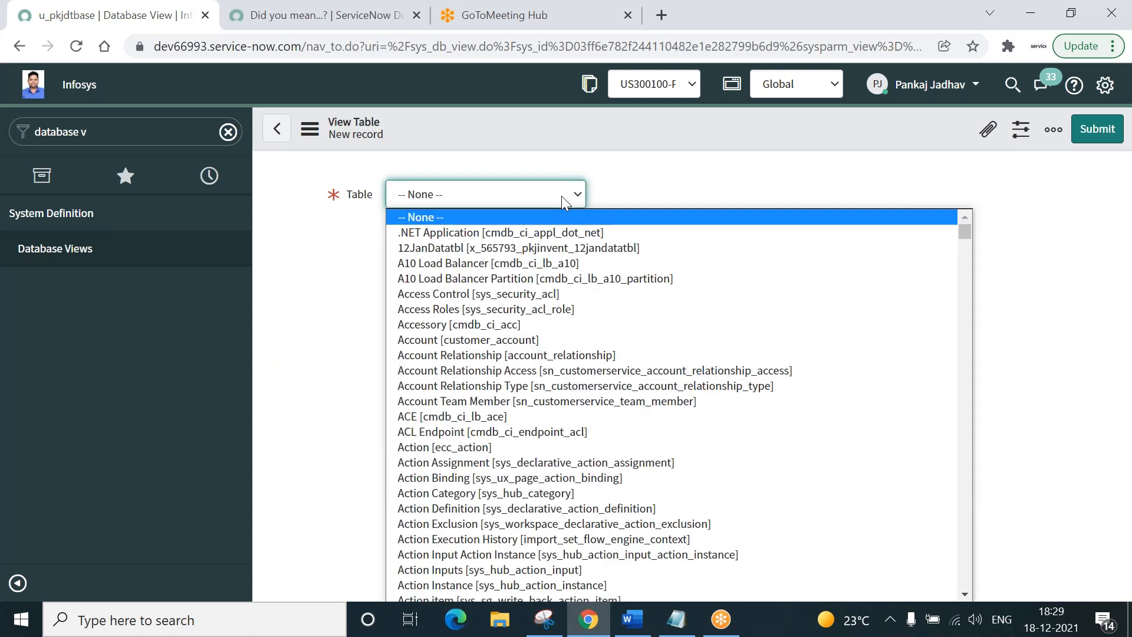
{"action": "left_click", "coordinate": [678, 619]}
{"action": "left_click", "coordinate": [678, 619]}
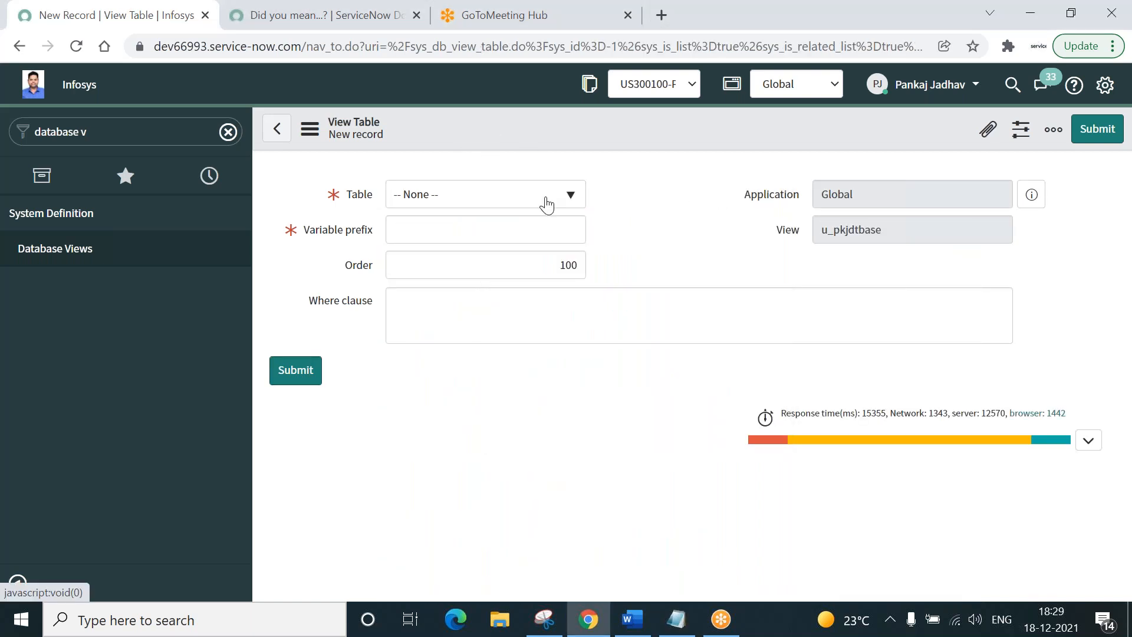
{"action": "left_click", "coordinate": [547, 204]}
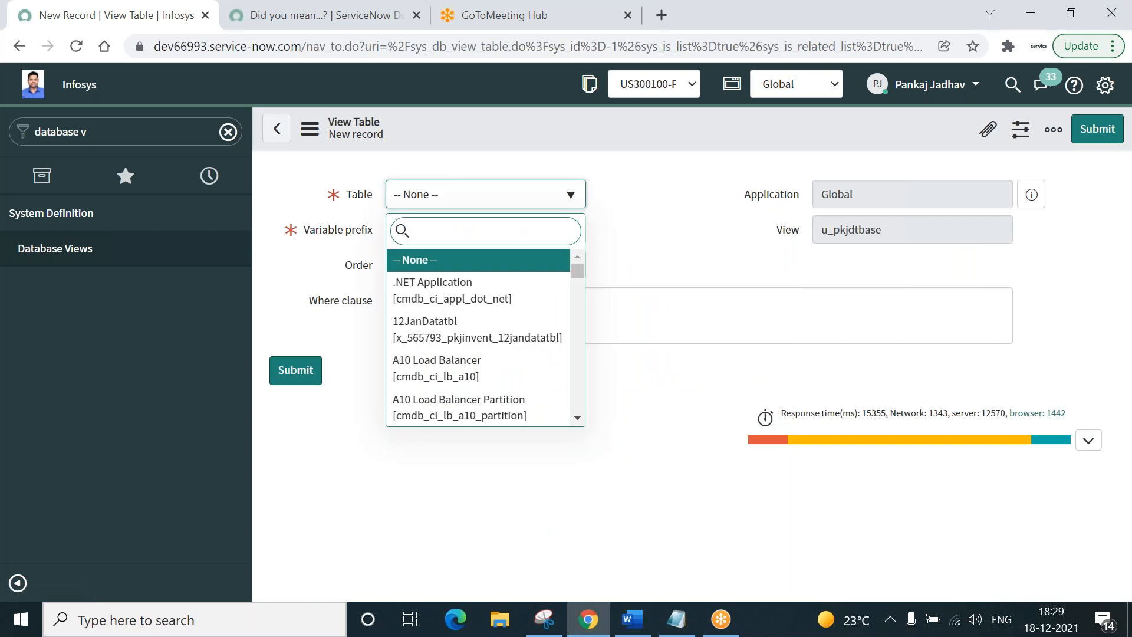
{"action": "type", "text": "emp"}
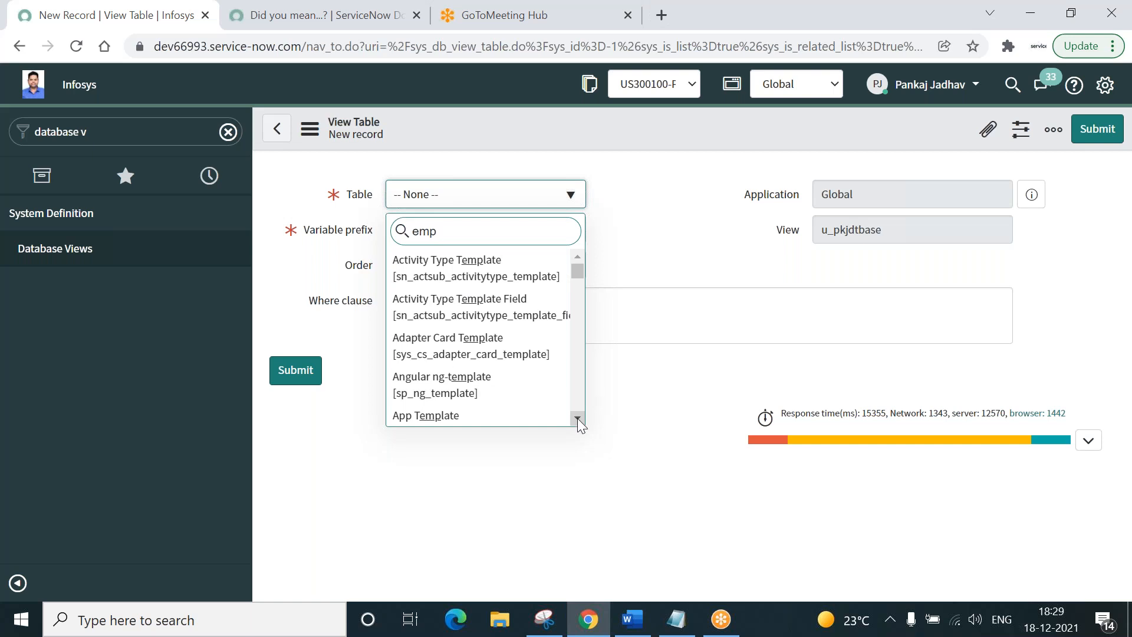
{"action": "type", "text": "p"}
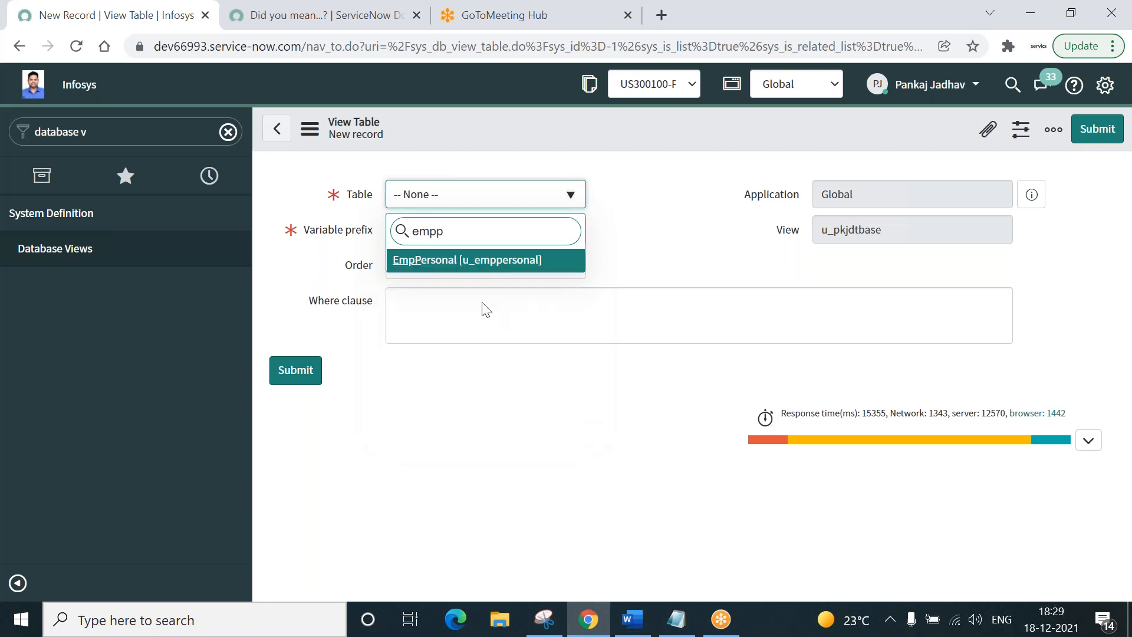
{"action": "left_click", "coordinate": [466, 260]}
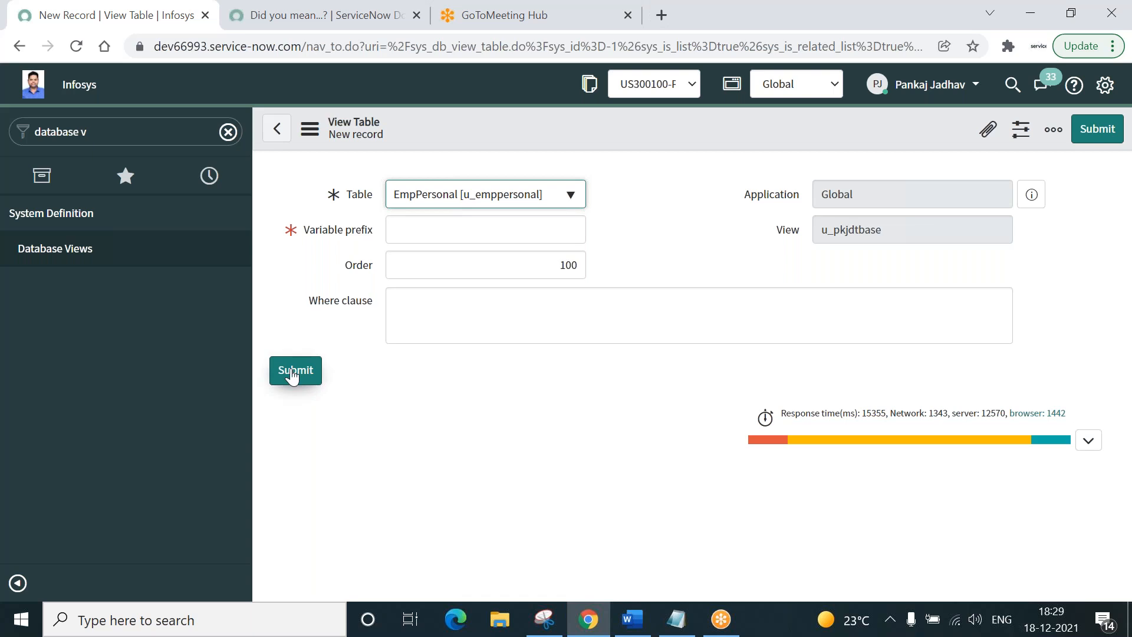
{"action": "left_click", "coordinate": [525, 231]}
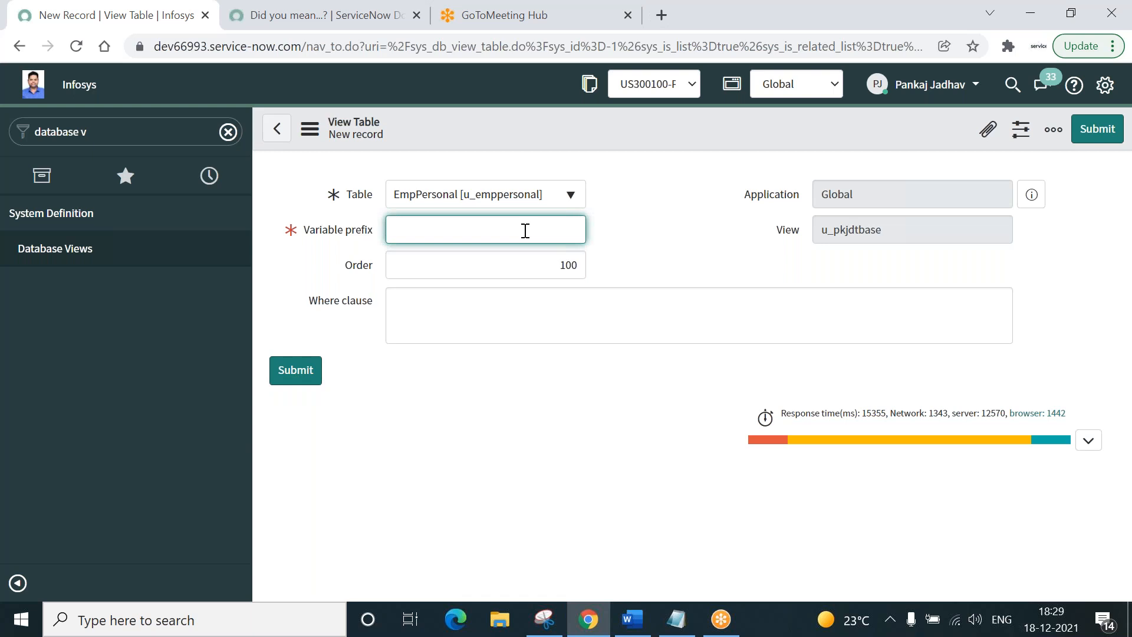
{"action": "type", "text": "ep"}
{"action": "left_click", "coordinate": [293, 374]}
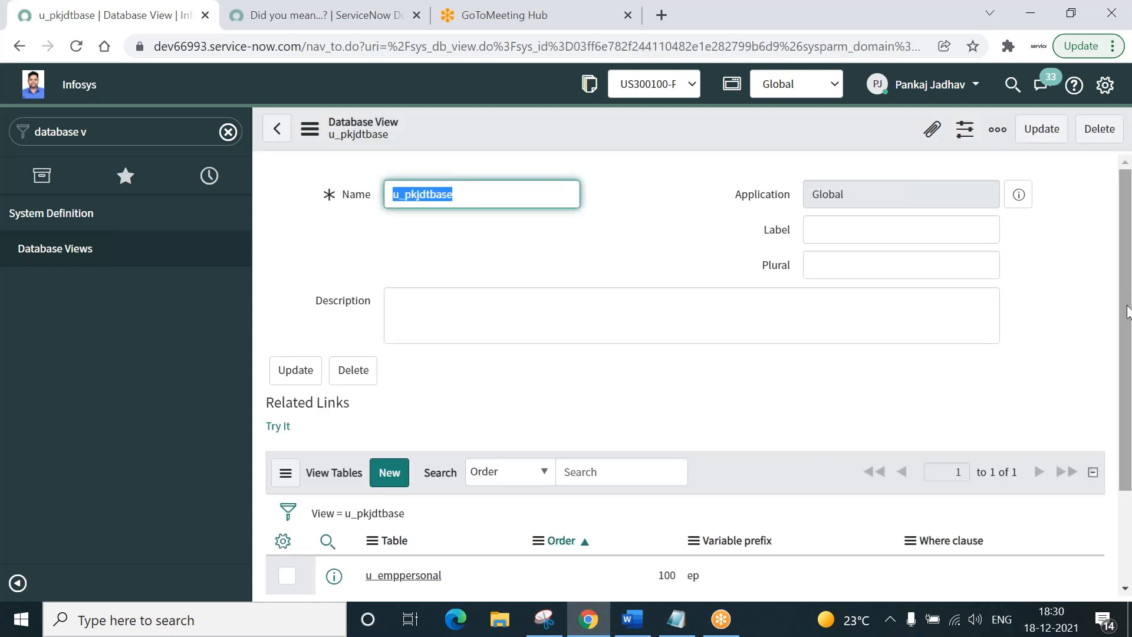
Step: Start another view table record for the u_pkjdtbase database view
{"action": "mouse_move", "coordinate": [1127, 313]}
{"action": "left_mouse_down"}
{"action": "mouse_move", "coordinate": [1128, 384]}
{"action": "mouse_move", "coordinate": [1130, 309]}
{"action": "left_mouse_up"}
{"action": "left_click_drag", "start_coordinate": [1128, 312], "coordinate": [1128, 398]}
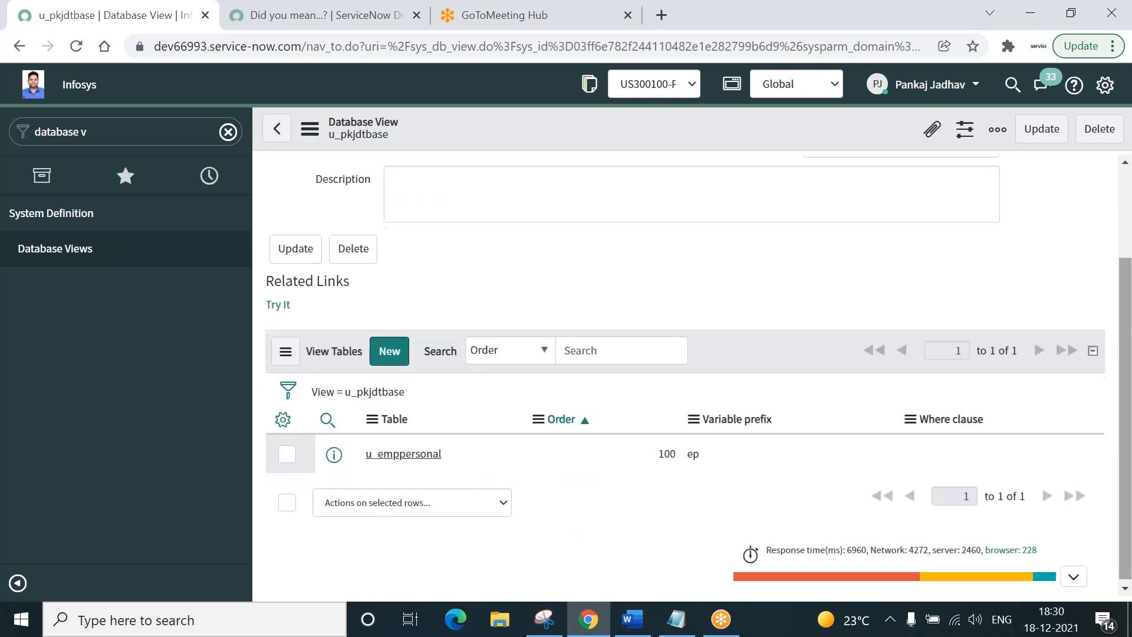
{"action": "left_click", "coordinate": [389, 352]}
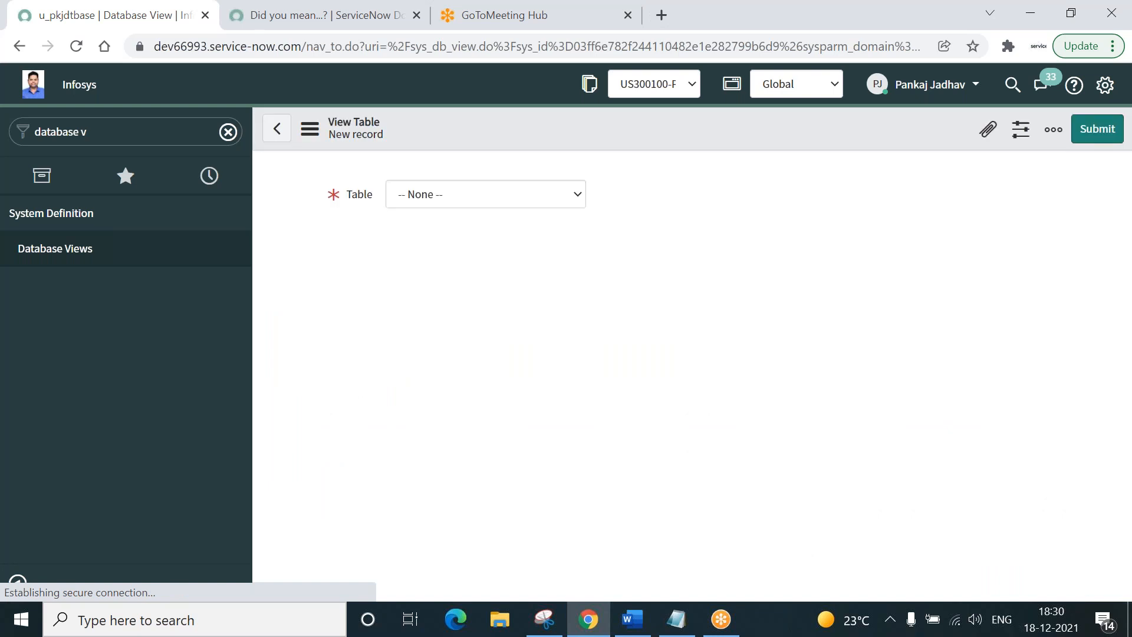
{"action": "left_click", "coordinate": [676, 623]}
{"action": "left_click", "coordinate": [670, 197]}
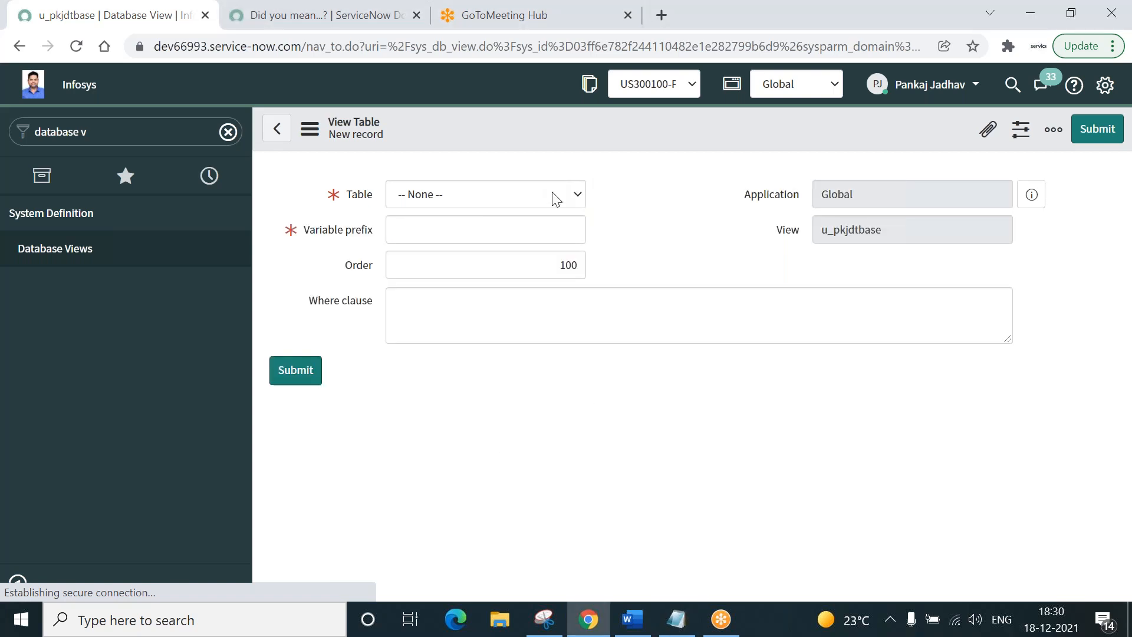
{"action": "left_click", "coordinate": [554, 197]}
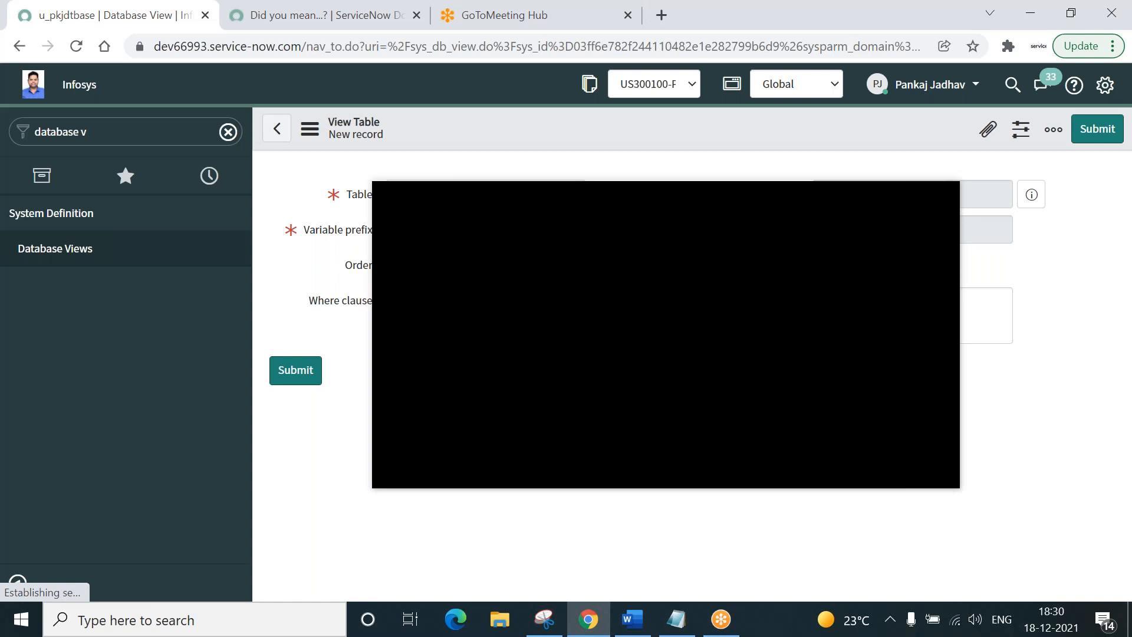
{"action": "key", "text": "e"}
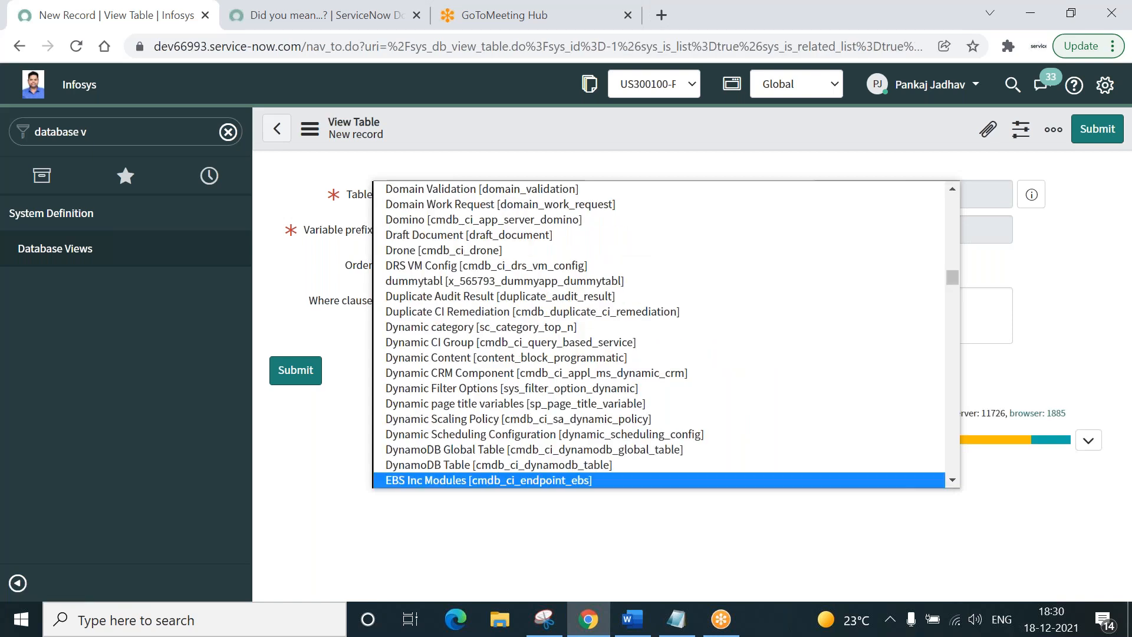
{"action": "left_click", "coordinate": [952, 190]}
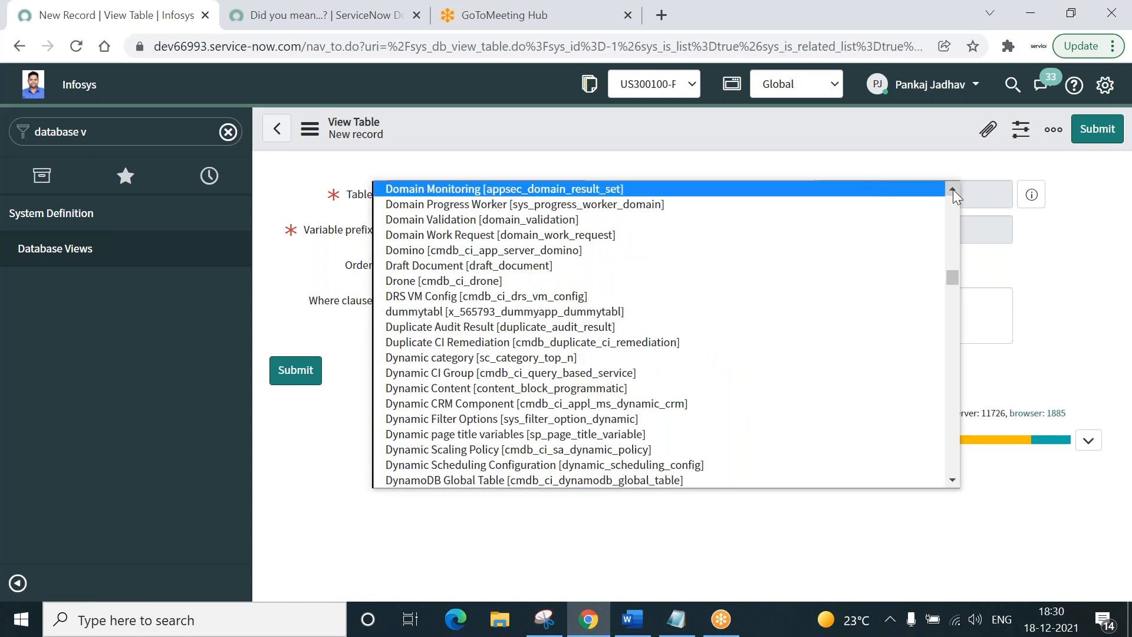
{"action": "left_click", "coordinate": [952, 189]}
{"action": "left_click", "coordinate": [770, 160]}
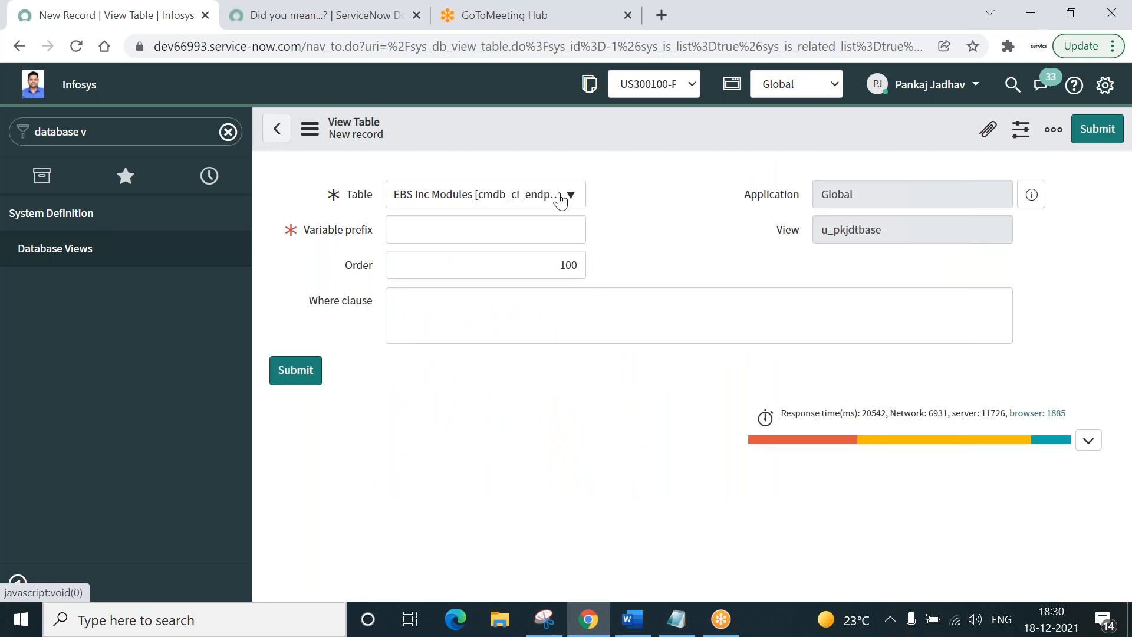
Step: Select EmpFinancial as the view table, set its variable prefix to ef, and submit the record
{"action": "left_click", "coordinate": [560, 201]}
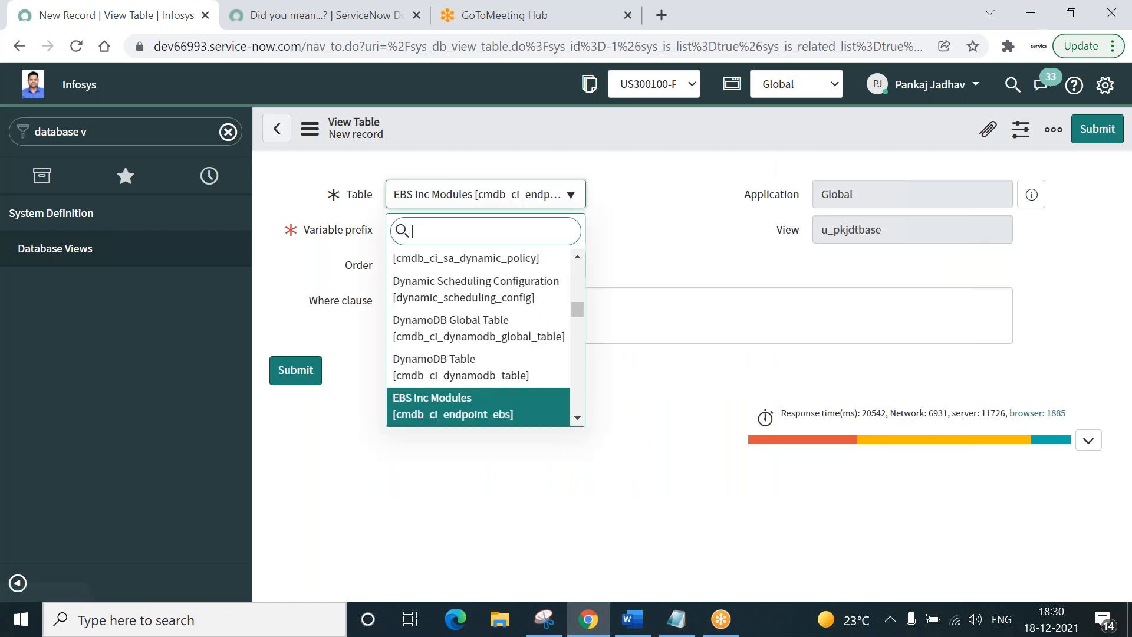
{"action": "type", "text": "empf"}
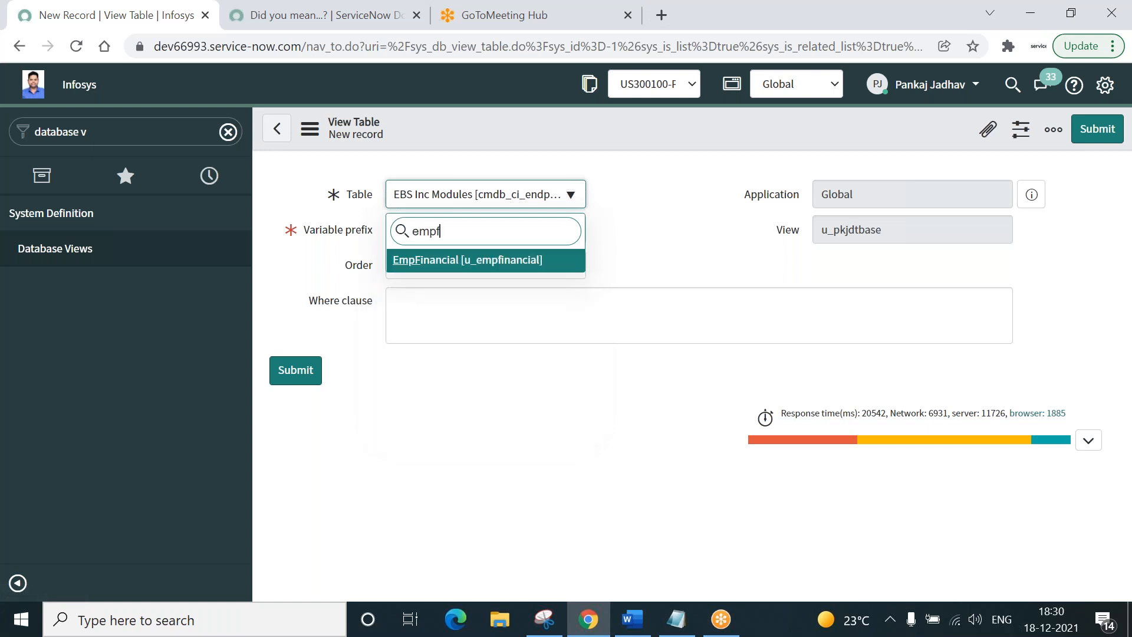
{"action": "key", "text": "Return"}
{"action": "left_click", "coordinate": [467, 227]}
{"action": "type", "text": "e"}
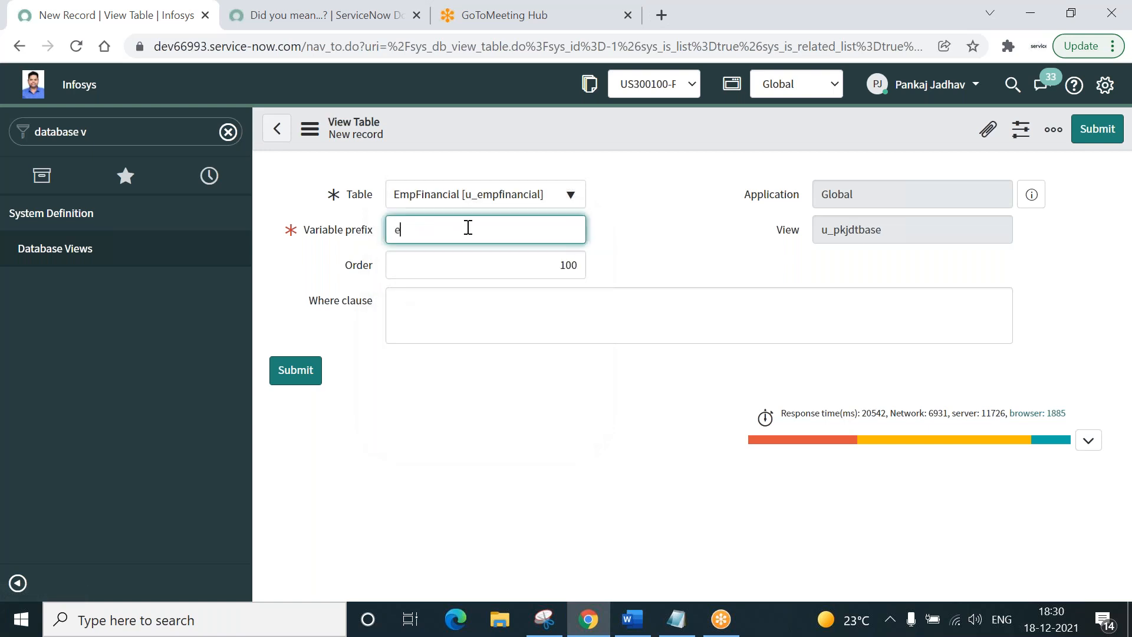
{"action": "type", "text": "f"}
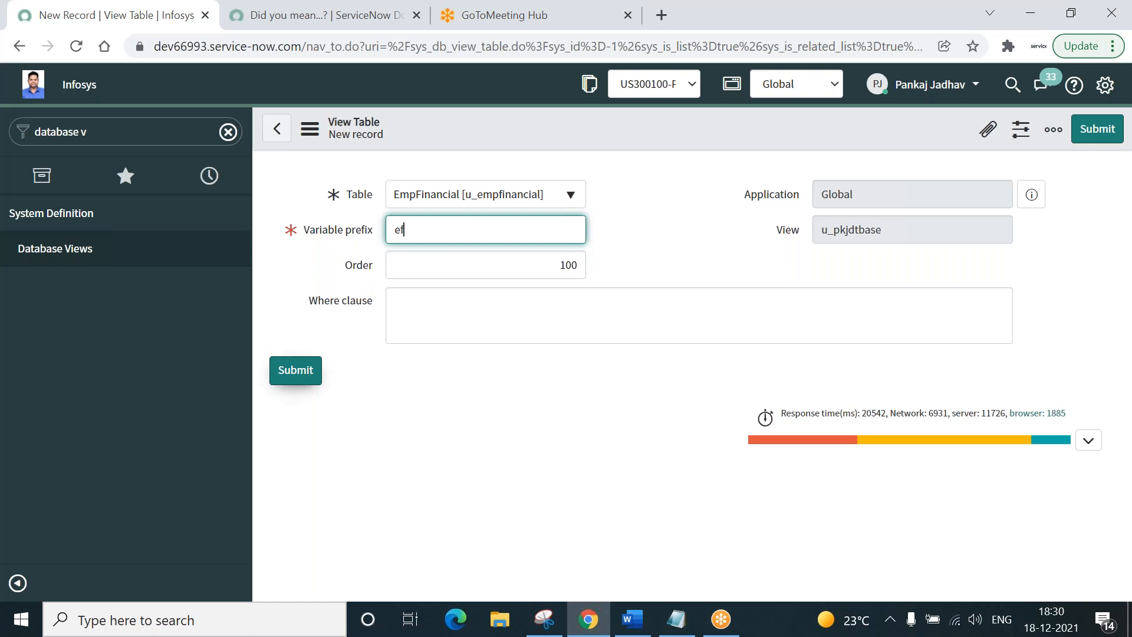
{"action": "left_click", "coordinate": [302, 375]}
{"action": "left_click", "coordinate": [295, 371]}
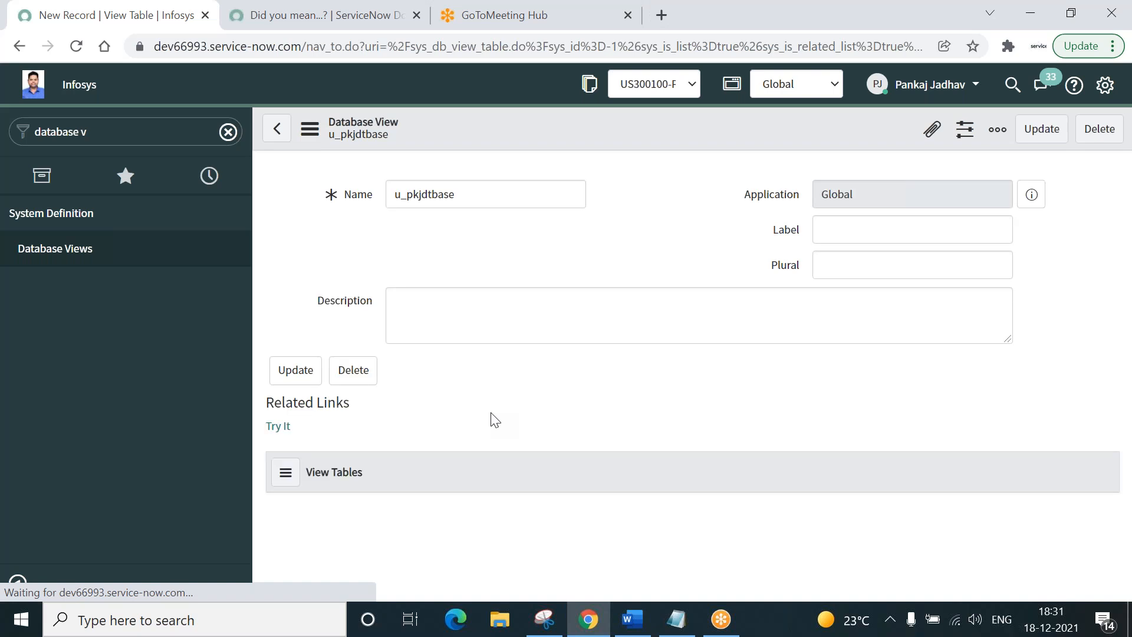
Step: Check the view tables against the where clause example in Snipping Tool and the table field notes in Notepad
{"action": "double_click", "coordinate": [467, 190]}
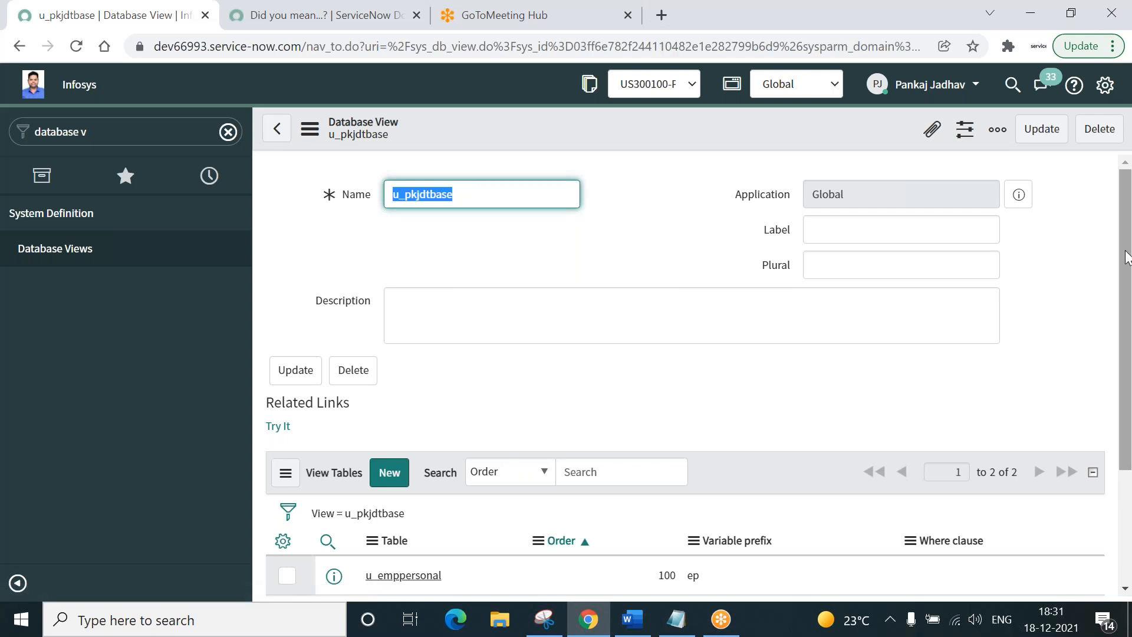
{"action": "scroll", "coordinate": [1126, 256], "scroll_direction": "down", "scroll_amount": 2}
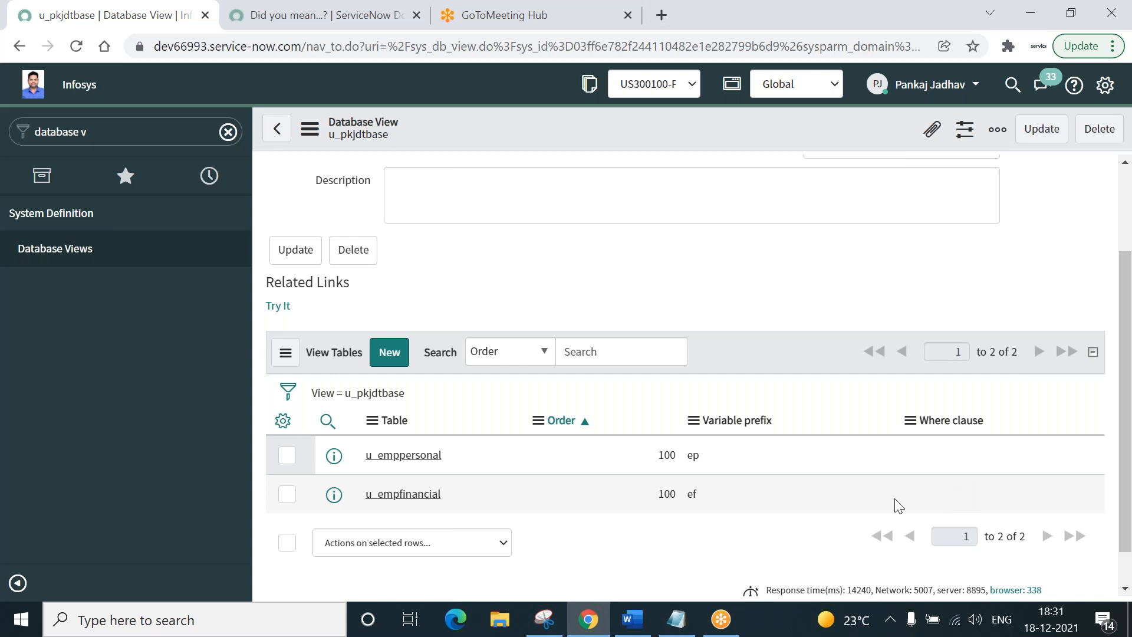
{"action": "left_click", "coordinate": [544, 619]}
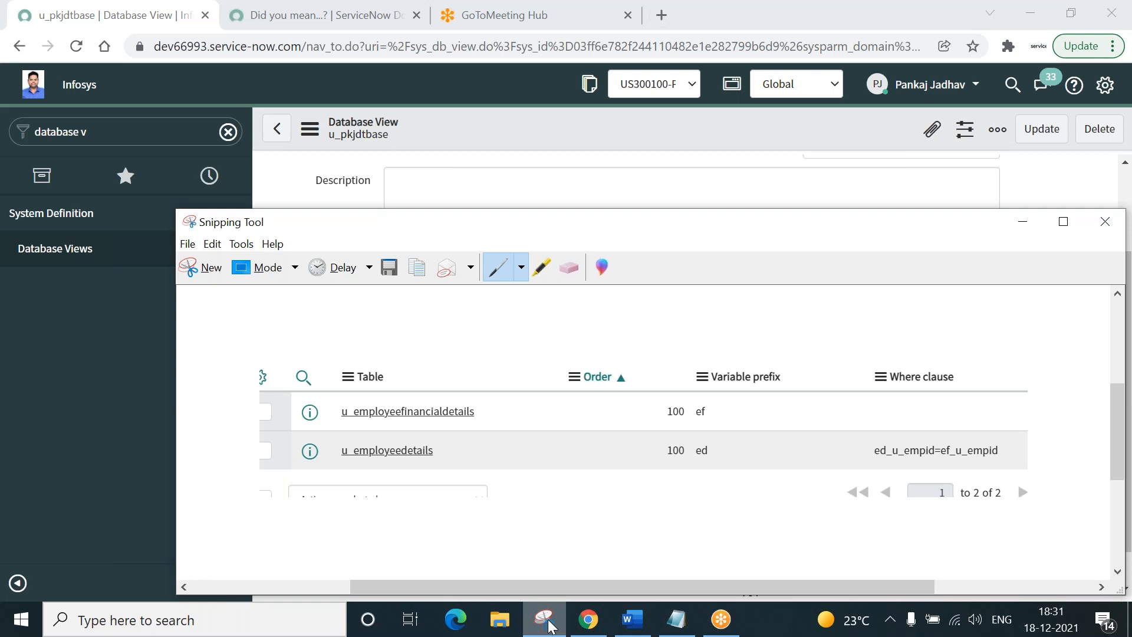
{"action": "left_click", "coordinate": [545, 619]}
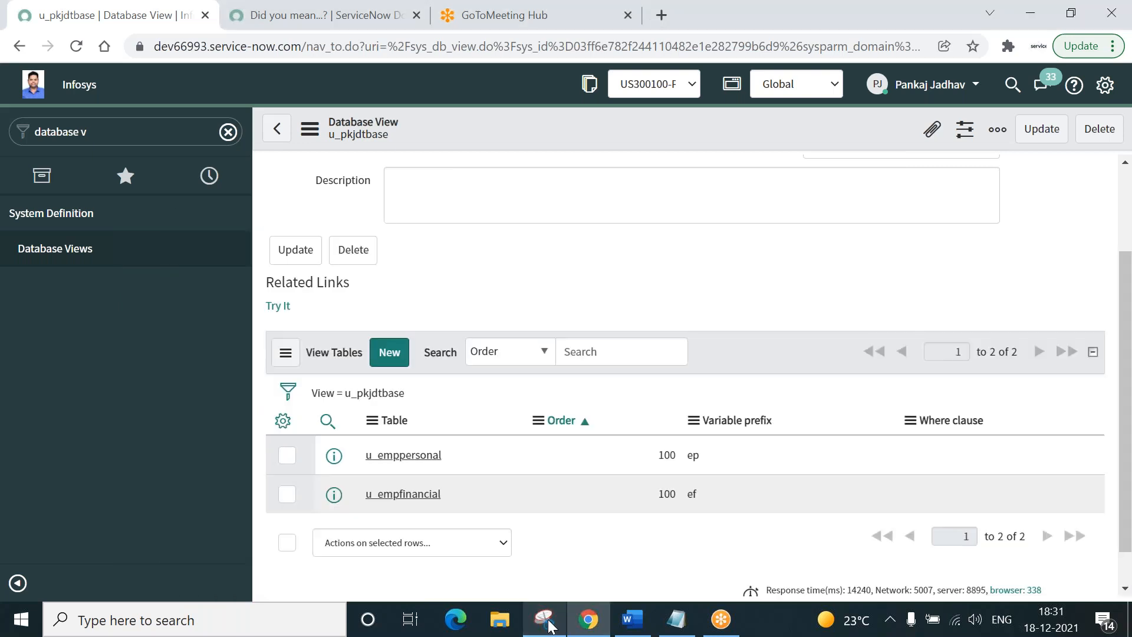
{"action": "left_click", "coordinate": [673, 631]}
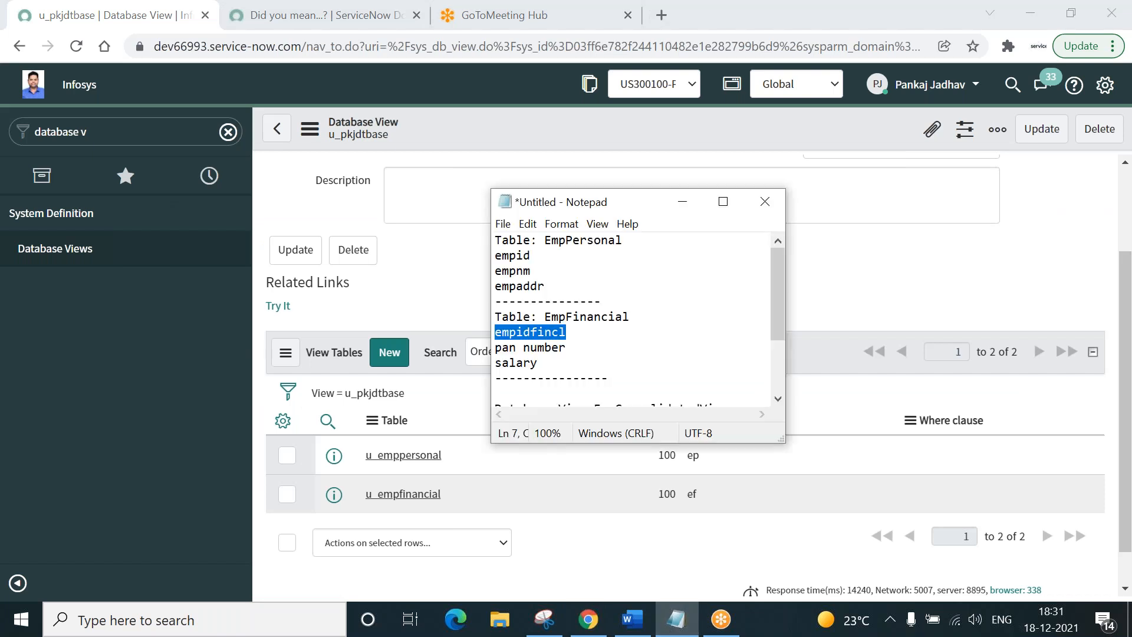
{"action": "scroll", "coordinate": [776, 379], "scroll_direction": "down", "scroll_amount": 2}
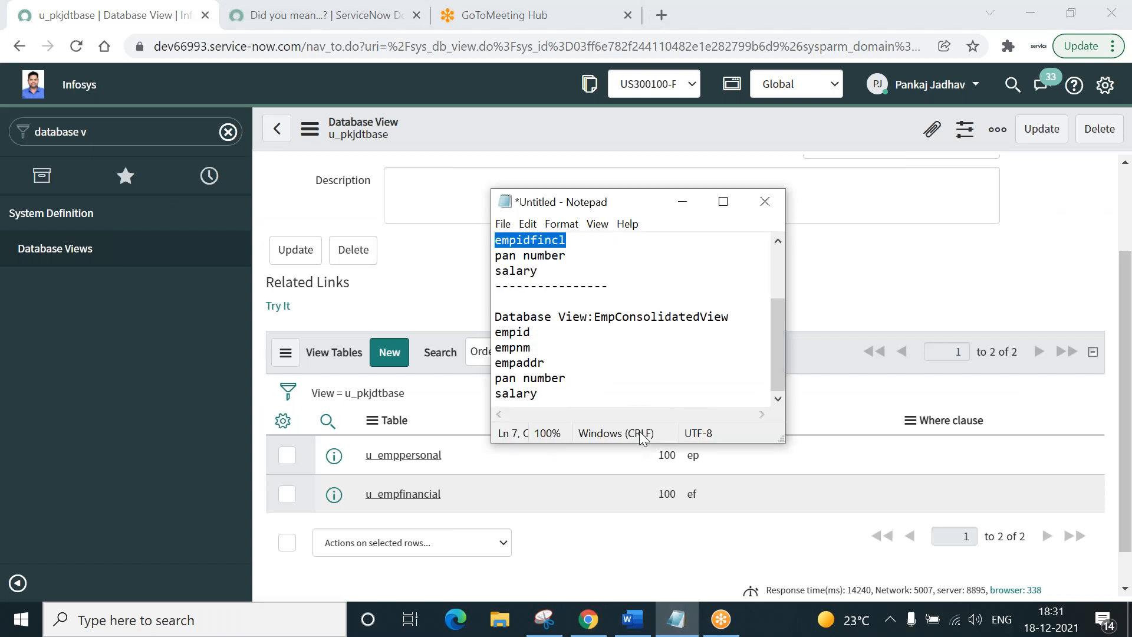
Step: Start the join clause with ep_ on a separate line below the table field notes in Notepad
{"action": "left_click", "coordinate": [575, 394]}
{"action": "key", "text": "Return"}
{"action": "key", "text": "Return"}
{"action": "key", "text": "Return"}
{"action": "key", "text": "Return"}
{"action": "key", "text": "Return"}
{"action": "key", "text": "Return"}
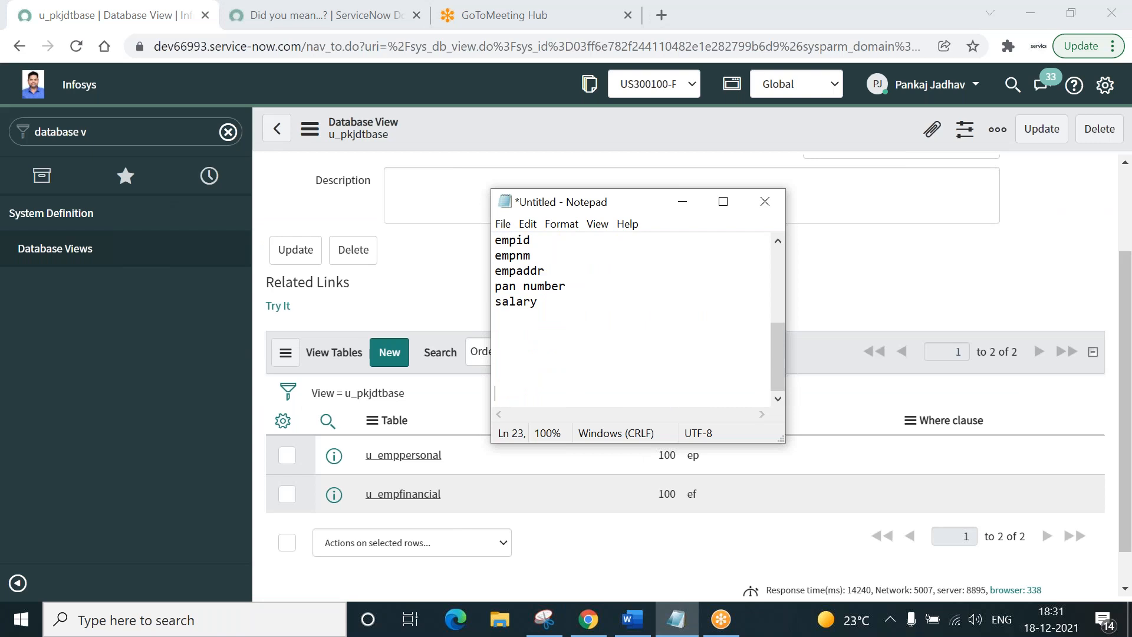
{"action": "type", "text": "ep_"}
{"action": "left_click", "coordinate": [682, 202]}
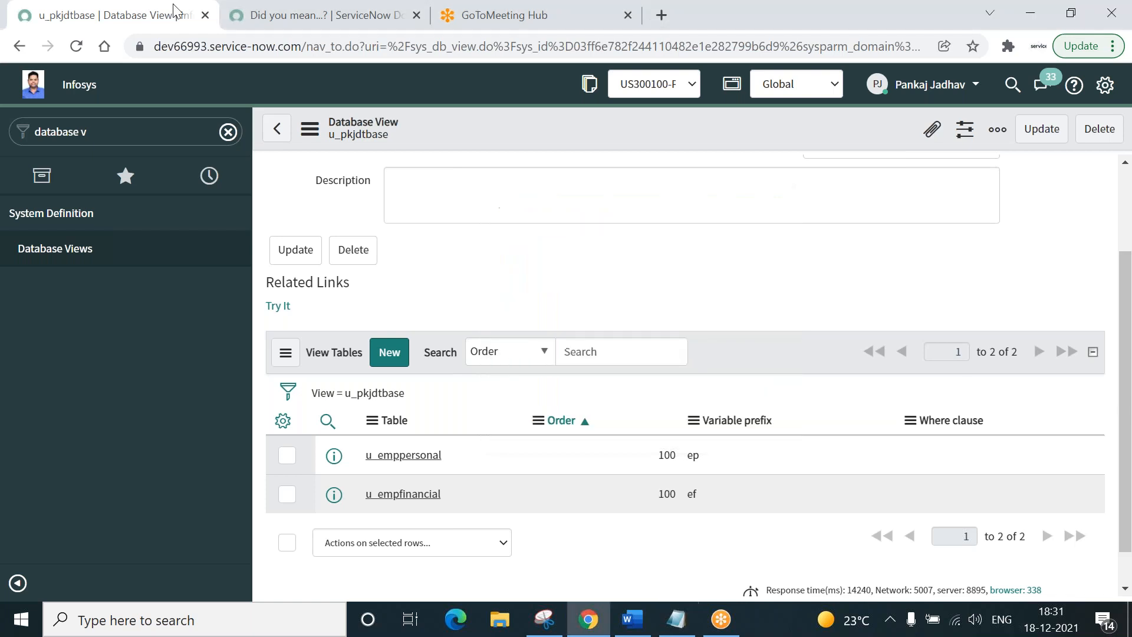
Step: Close the ServiceNow documentation page and duplicate the u_pkjdtbase database view in a second browser tab
{"action": "left_click", "coordinate": [282, 22]}
{"action": "right_click", "coordinate": [282, 22]}
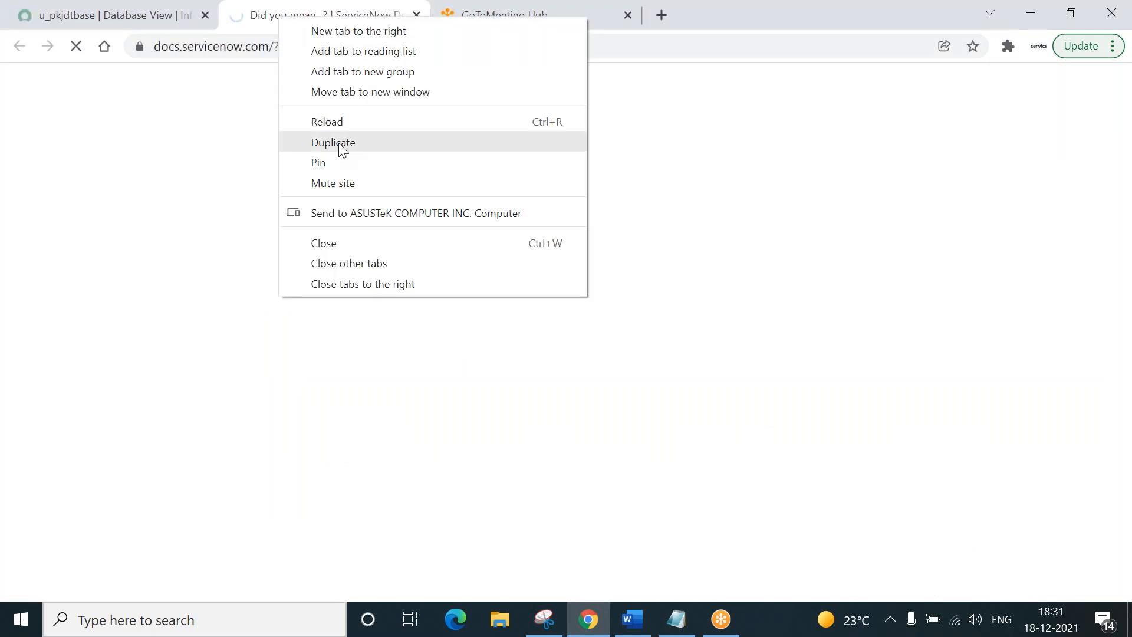
{"action": "left_click", "coordinate": [342, 244]}
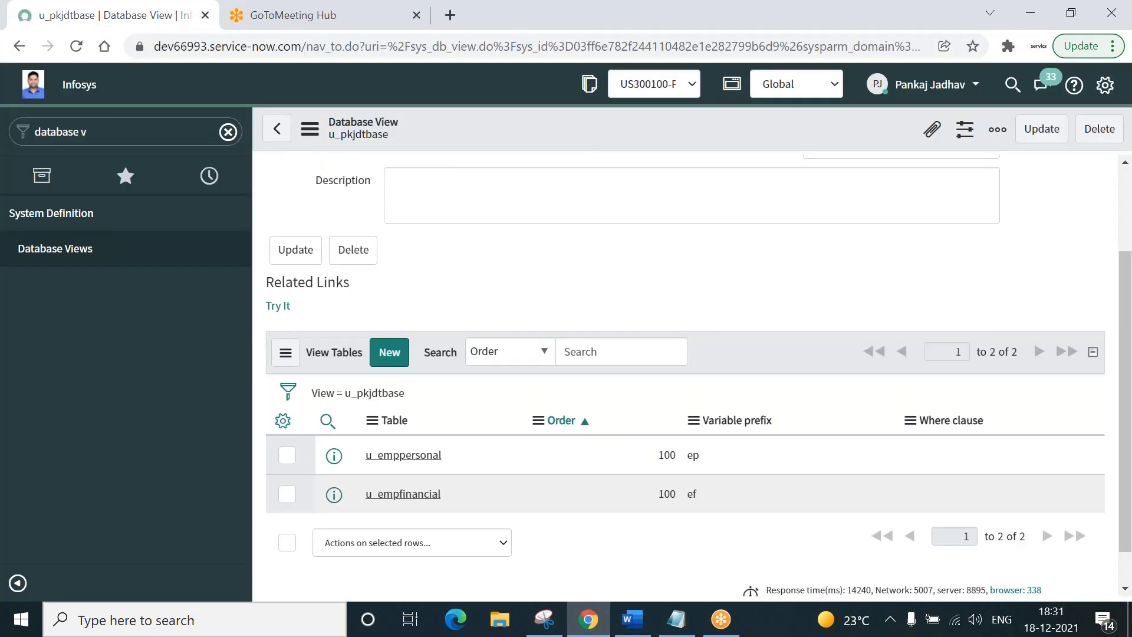
{"action": "right_click", "coordinate": [168, 23]}
{"action": "key", "text": "Escape"}
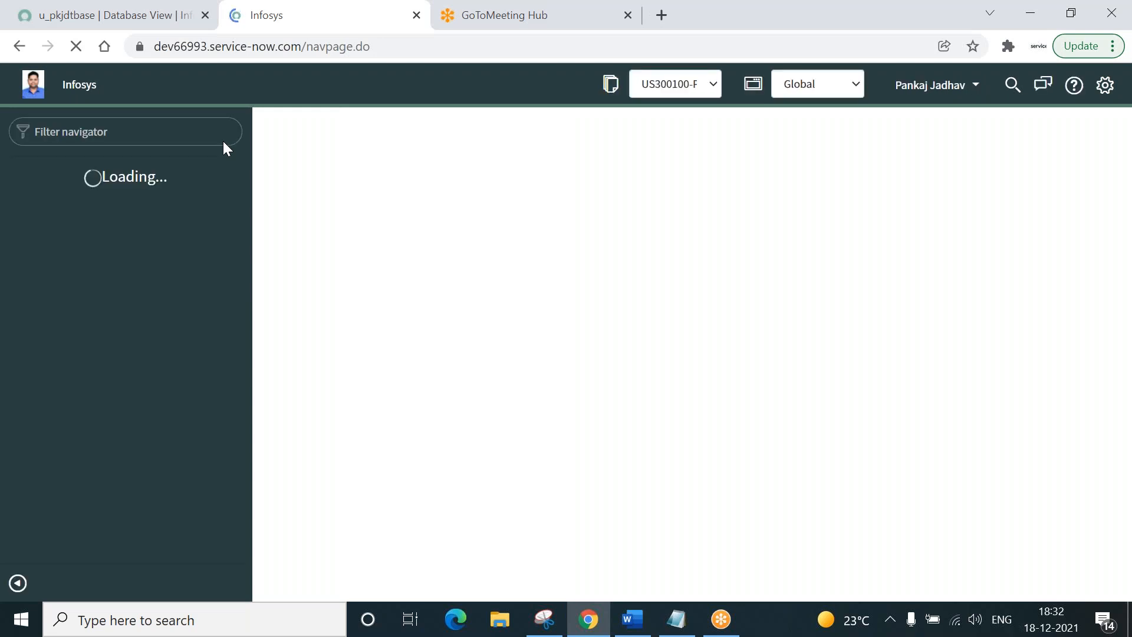
Step: Find the EmpPersonals list, open its first record, and look up the column name behind the EmpId field
{"action": "left_click", "coordinate": [114, 133]}
{"action": "type", "text": "empp"}
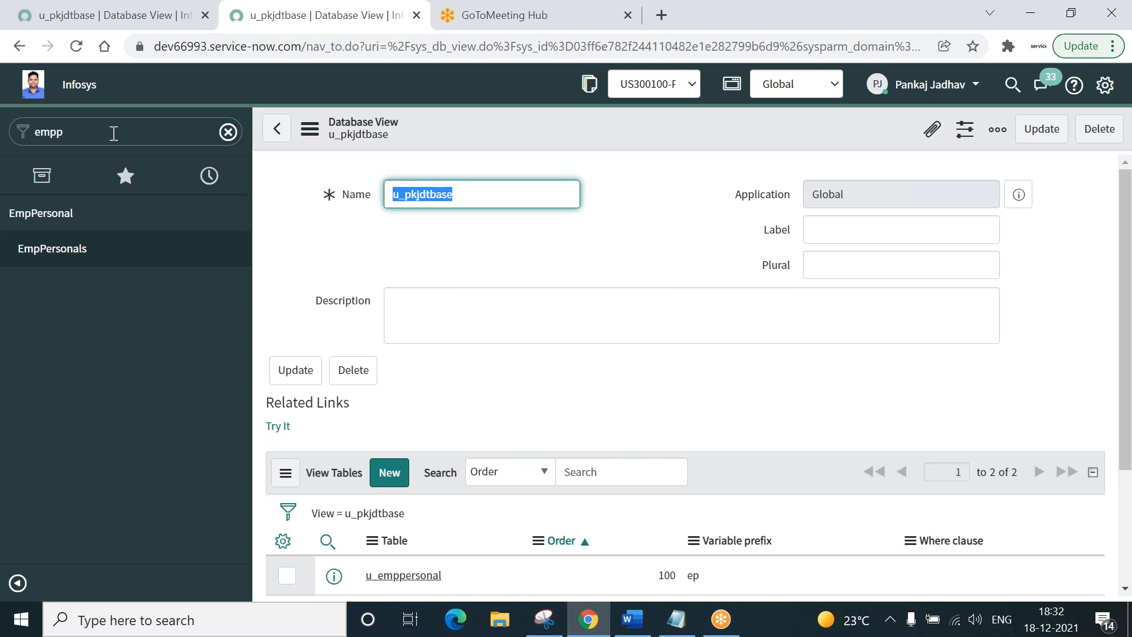
{"action": "left_click", "coordinate": [51, 256]}
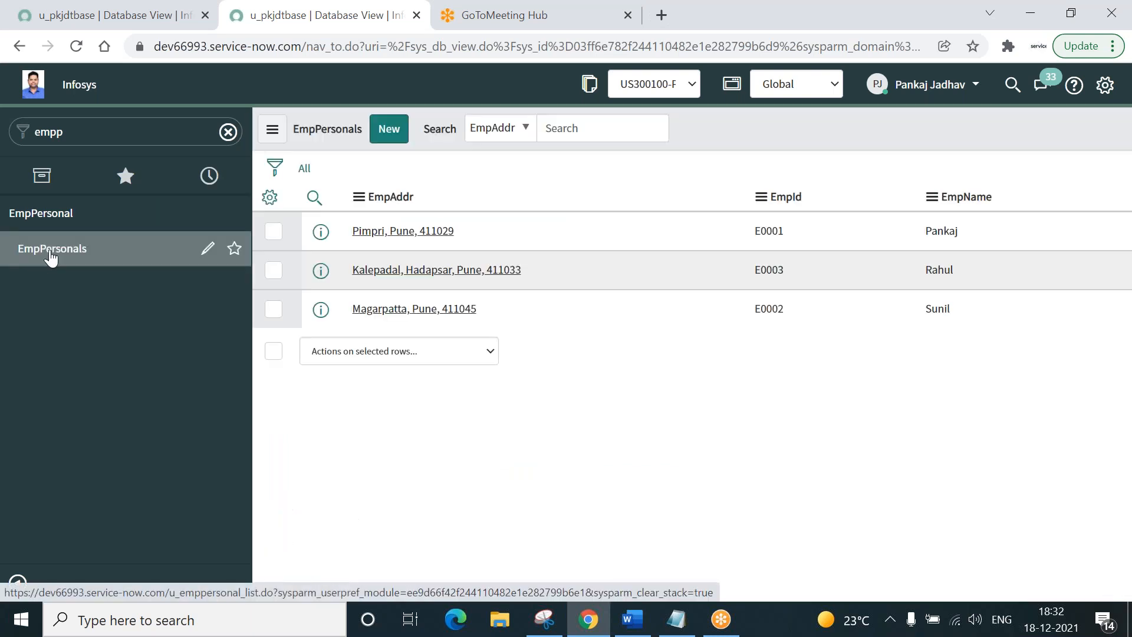
{"action": "left_click", "coordinate": [370, 235]}
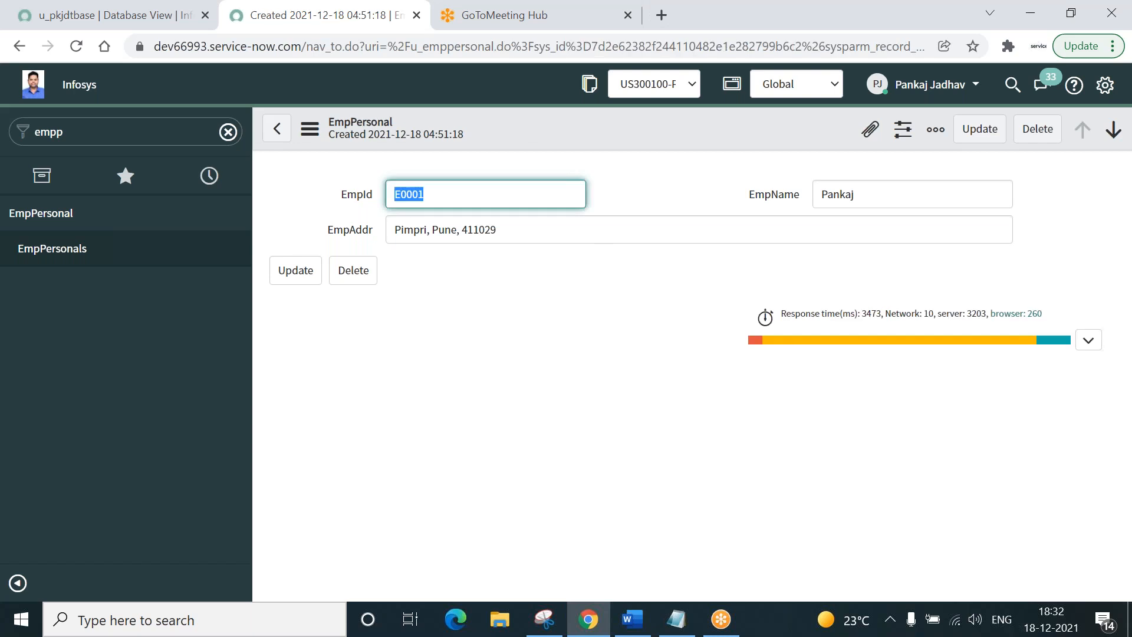
{"action": "left_click", "coordinate": [604, 260]}
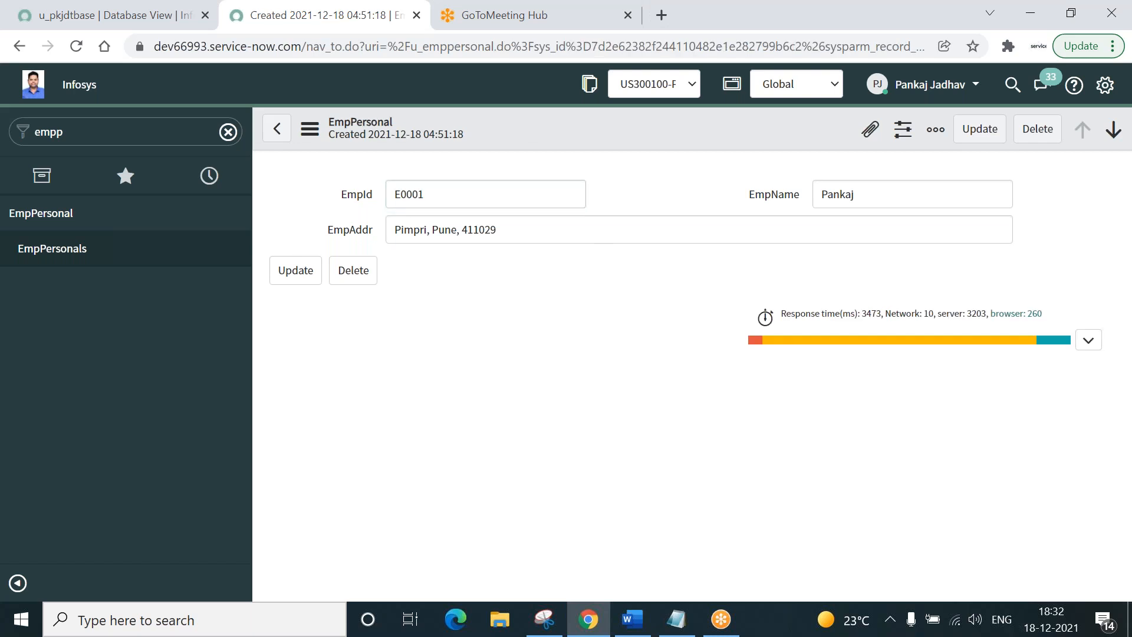
{"action": "right_click", "coordinate": [360, 197]}
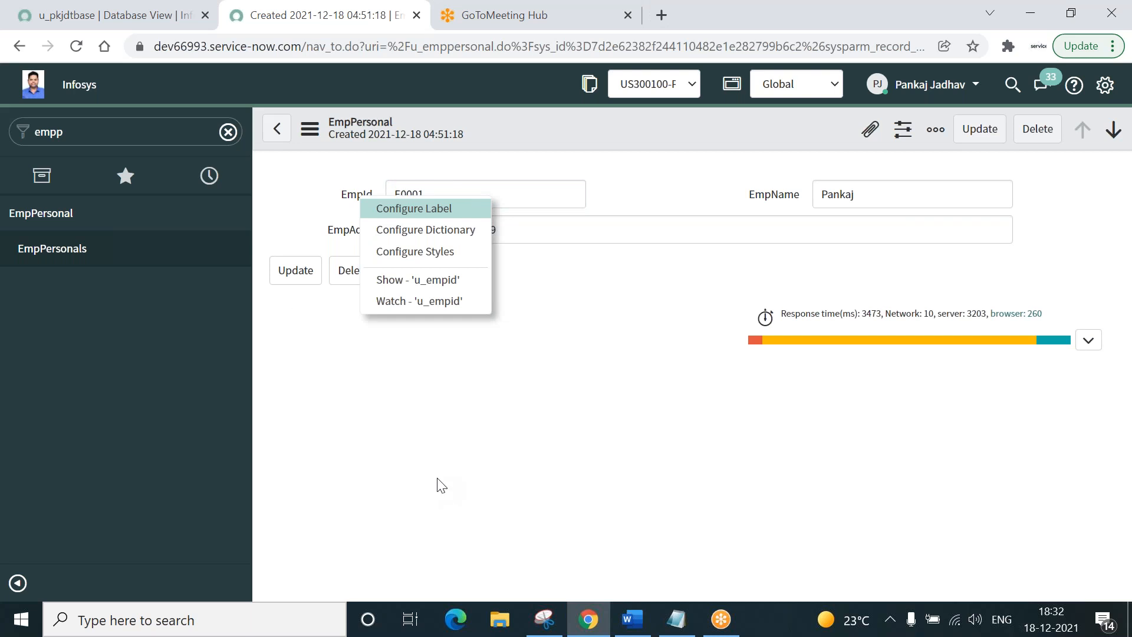
Step: Extend the join clause in Notepad to ep_u_empid= and return to the EmpPersonal record
{"action": "left_click", "coordinate": [678, 619]}
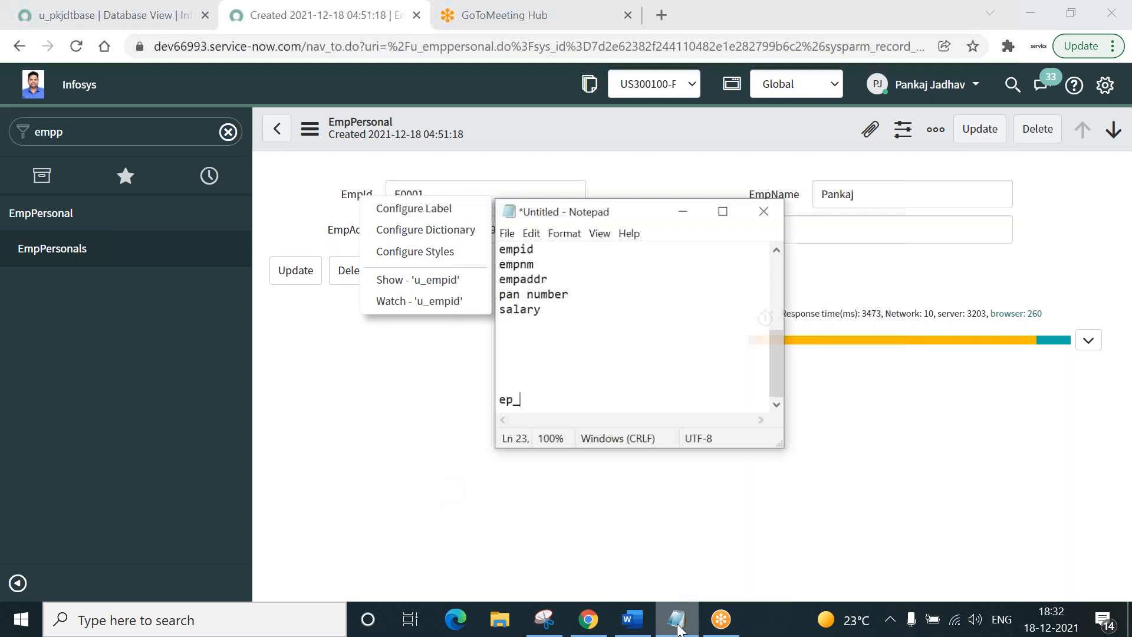
{"action": "type", "text": "u_e"}
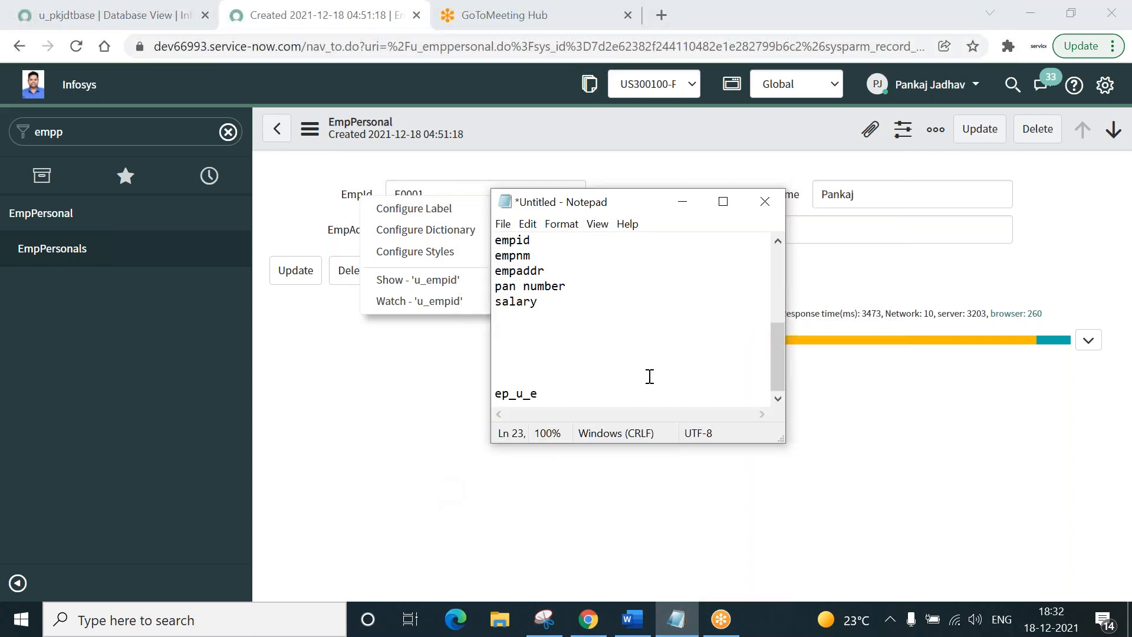
{"action": "type", "text": "mpid="}
{"action": "left_click", "coordinate": [688, 198]}
{"action": "left_click", "coordinate": [458, 429]}
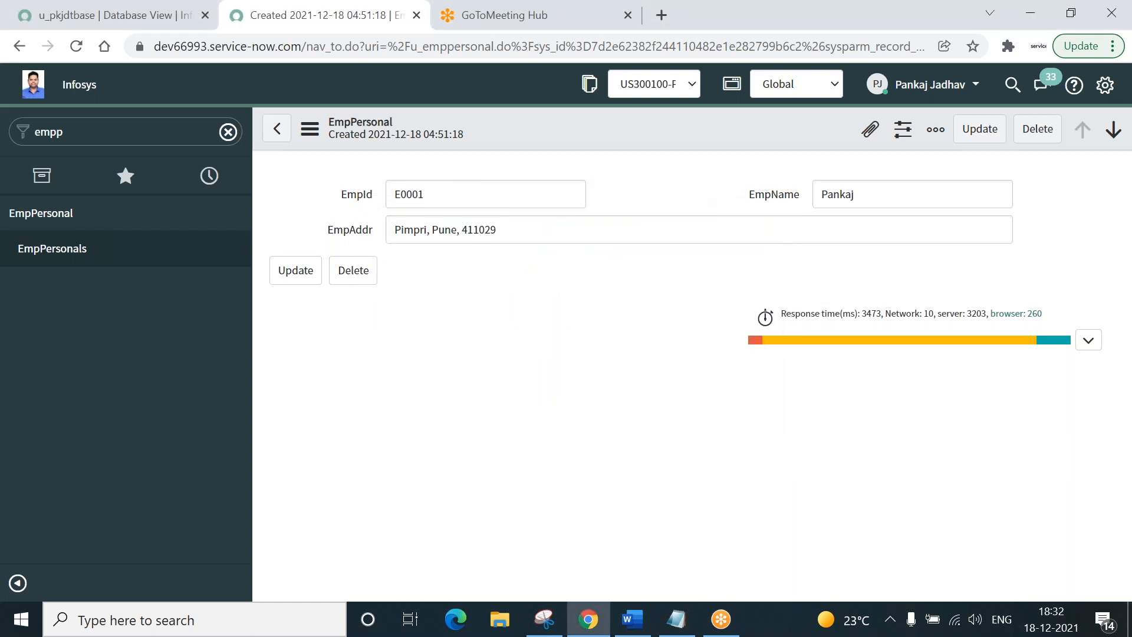
Step: Find the EmpFinancials list, open its last record, and look up the column name behind the empidfincl field
{"action": "left_click", "coordinate": [86, 135]}
{"action": "left_click", "coordinate": [86, 135]}
{"action": "key", "text": "BackSpace"}
{"action": "type", "text": "fi"}
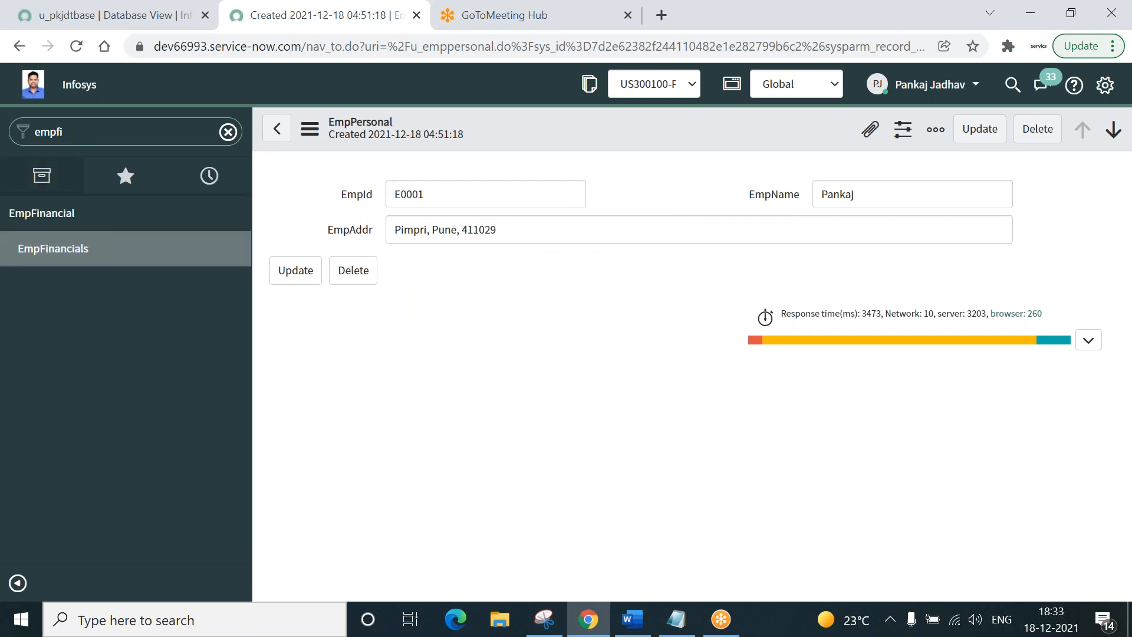
{"action": "left_click", "coordinate": [72, 252]}
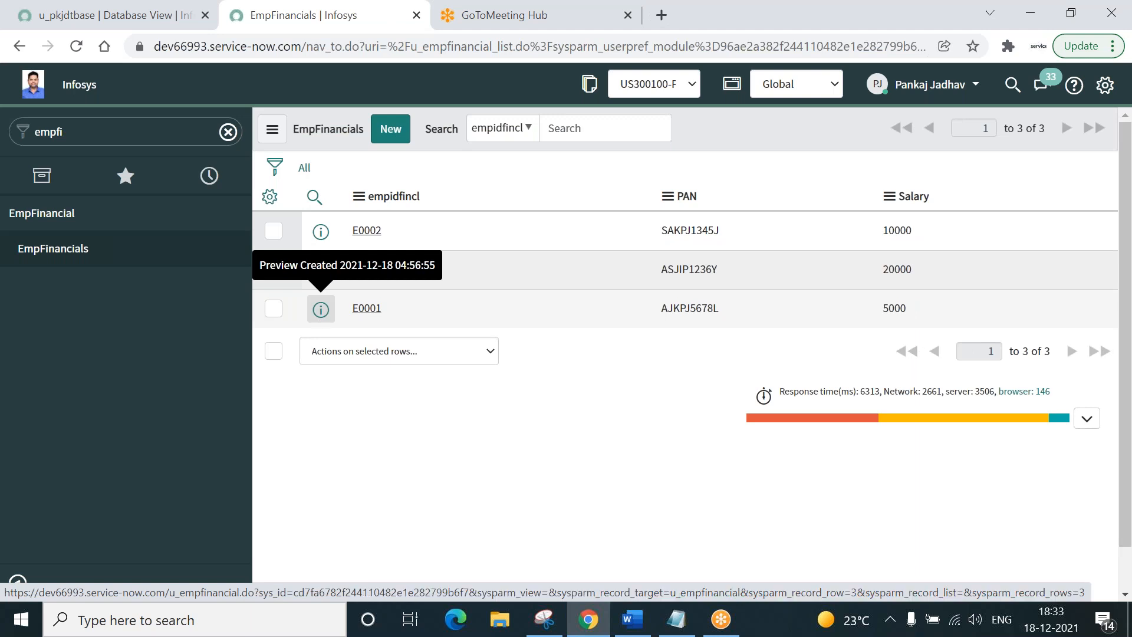
{"action": "left_click", "coordinate": [321, 309]}
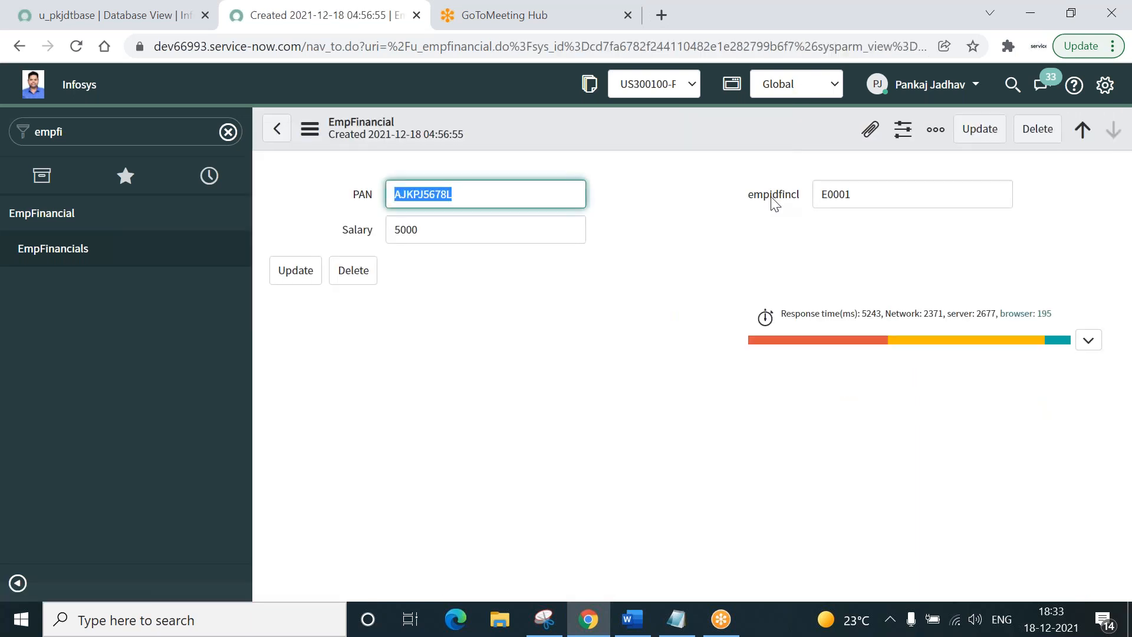
{"action": "left_click", "coordinate": [774, 201]}
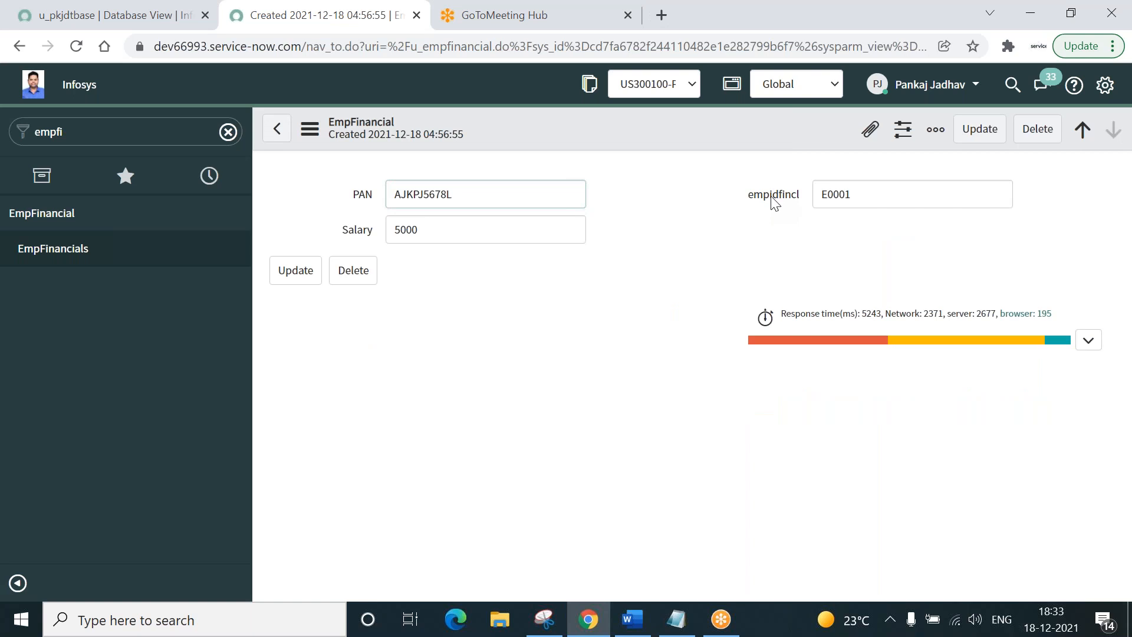
{"action": "right_click", "coordinate": [774, 201]}
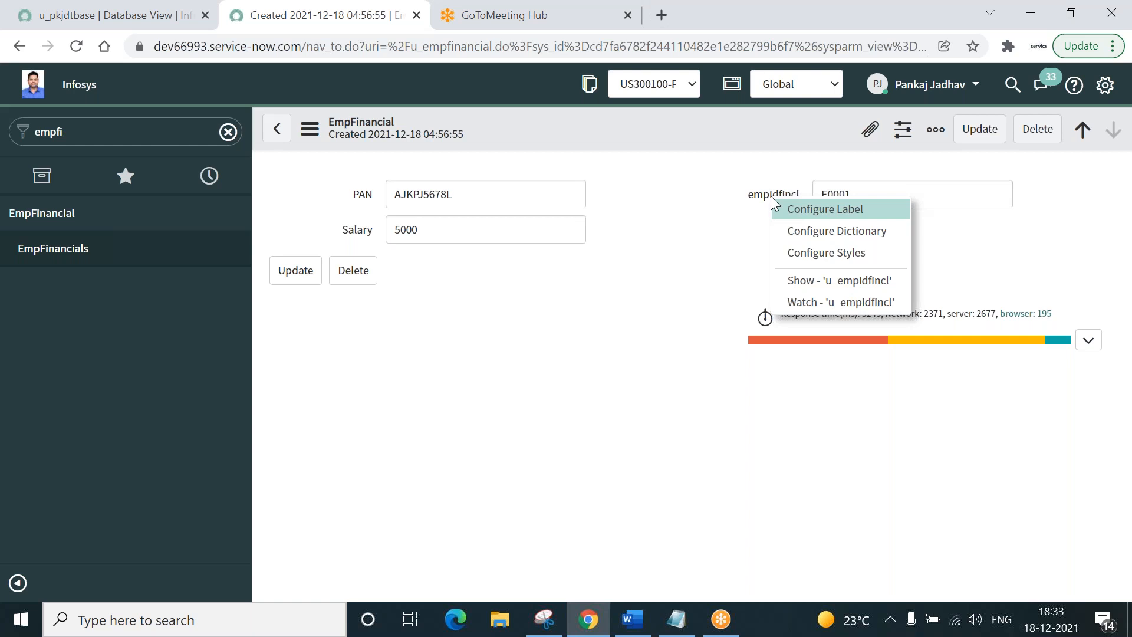
Step: Complete the Notepad join clause as ep_u_empid=ef_u_empidfincl and review its prefixes and field names
{"action": "left_click", "coordinate": [687, 617]}
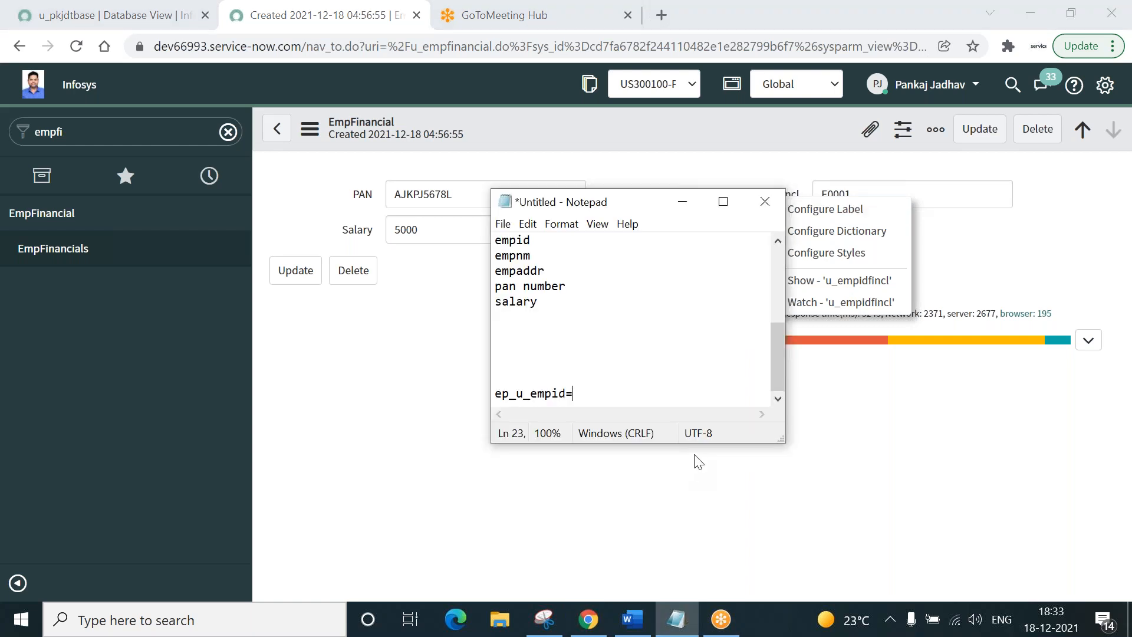
{"action": "type", "text": "ef_u_empidfincl"}
{"action": "left_click_drag", "start_coordinate": [494, 394], "coordinate": [511, 401]}
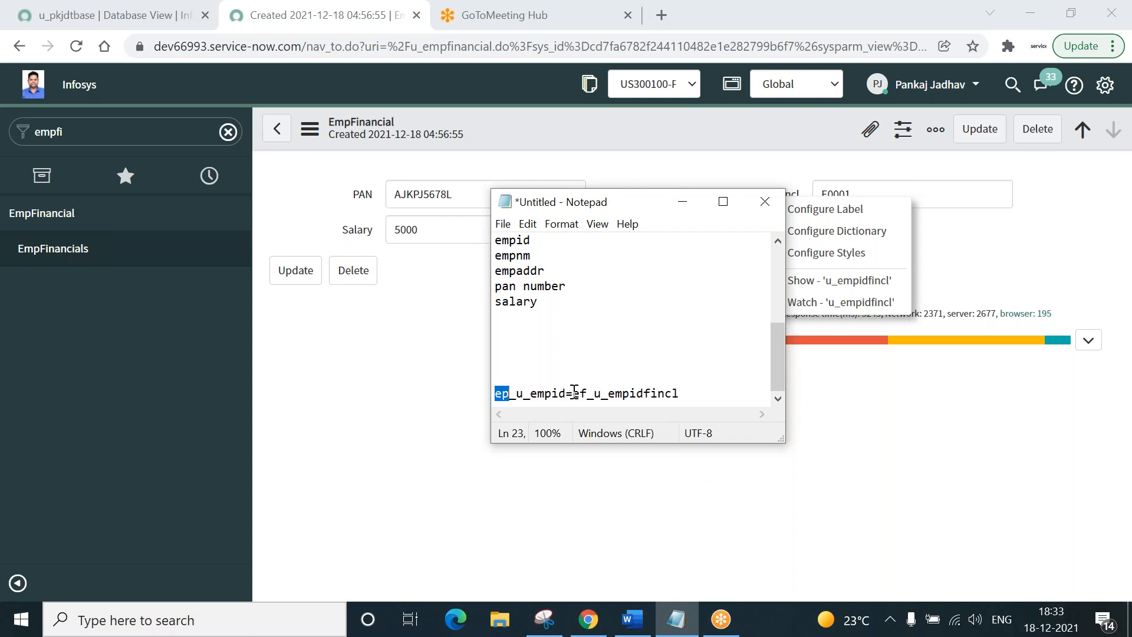
{"action": "left_click_drag", "start_coordinate": [573, 392], "coordinate": [590, 393]}
{"action": "left_click_drag", "start_coordinate": [594, 394], "coordinate": [684, 393]}
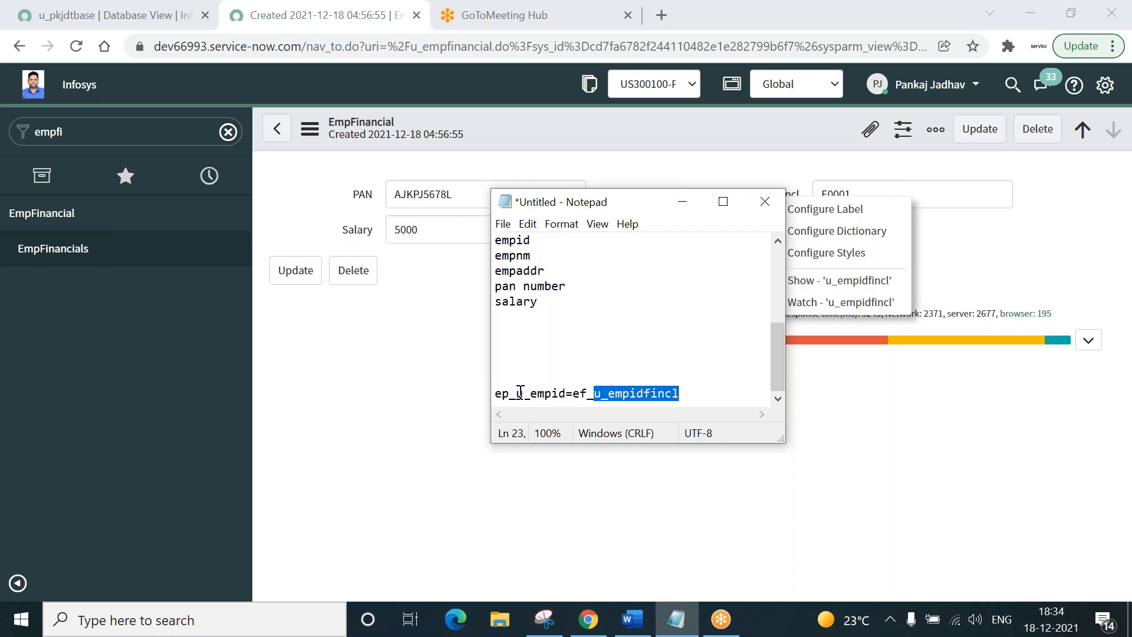
{"action": "left_click_drag", "start_coordinate": [518, 393], "coordinate": [566, 393]}
{"action": "left_click", "coordinate": [613, 360]}
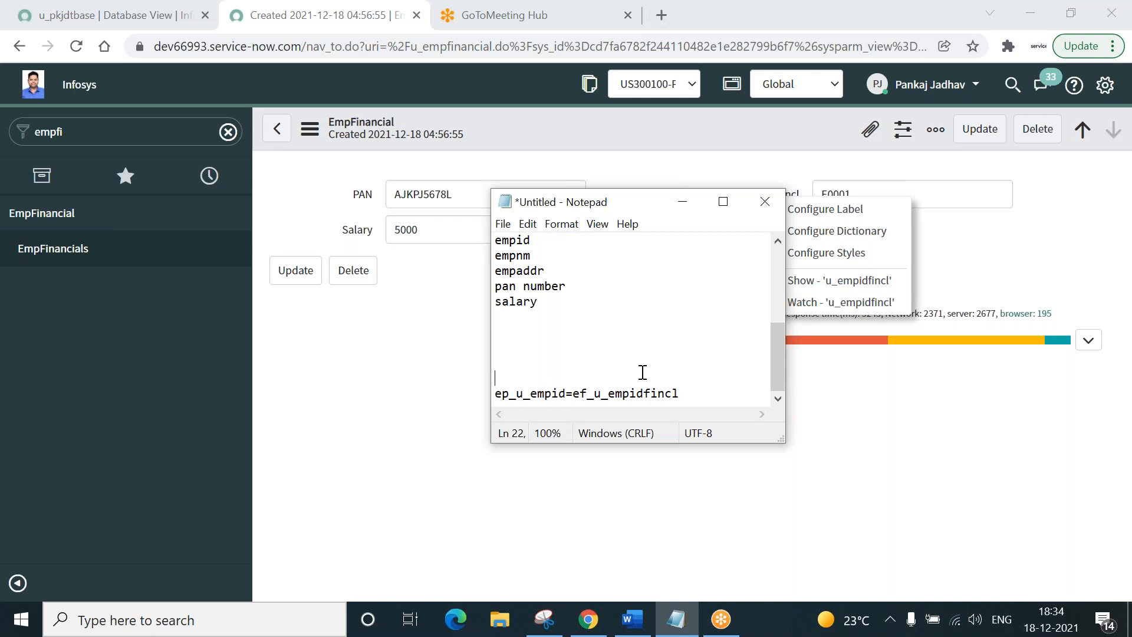
Step: Copy ep_u_empid=ef_u_empidfincl from Notepad into the where clause of the u_empfinancial view table and save it without the leading blank line
{"action": "triple_click", "coordinate": [695, 390]}
{"action": "key", "text": "ctrl+c"}
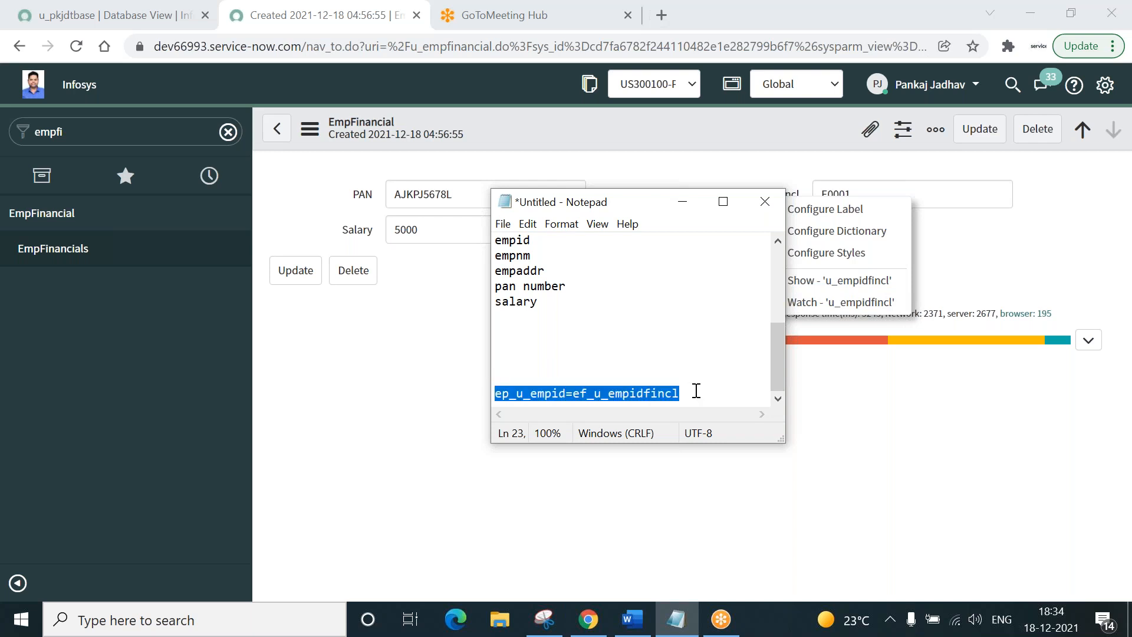
{"action": "left_click", "coordinate": [837, 303]}
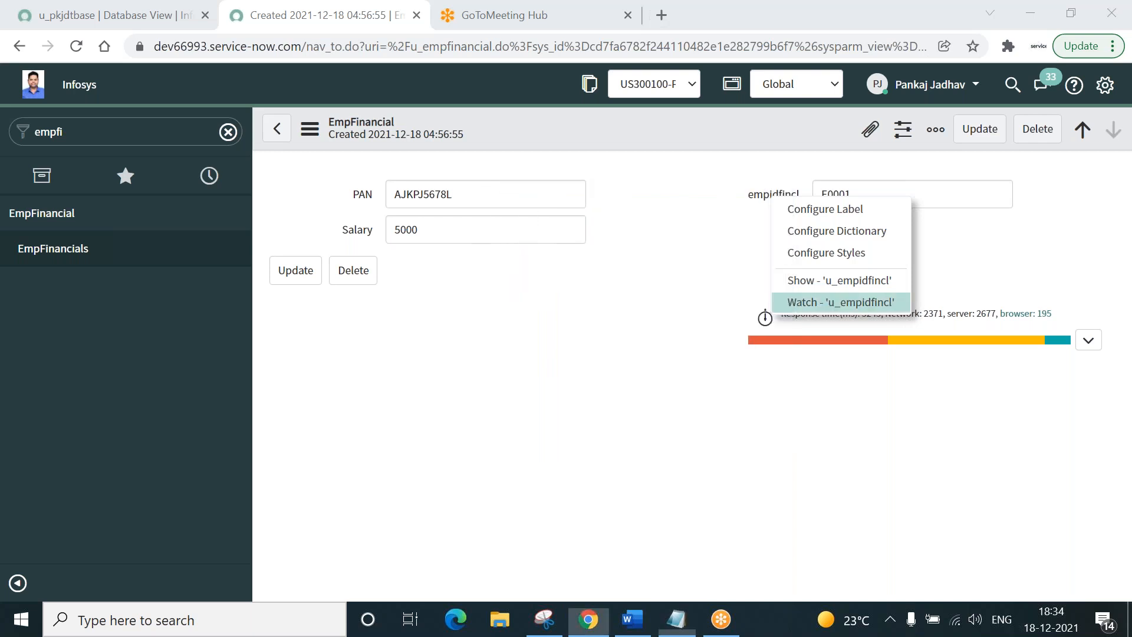
{"action": "left_click", "coordinate": [124, 20]}
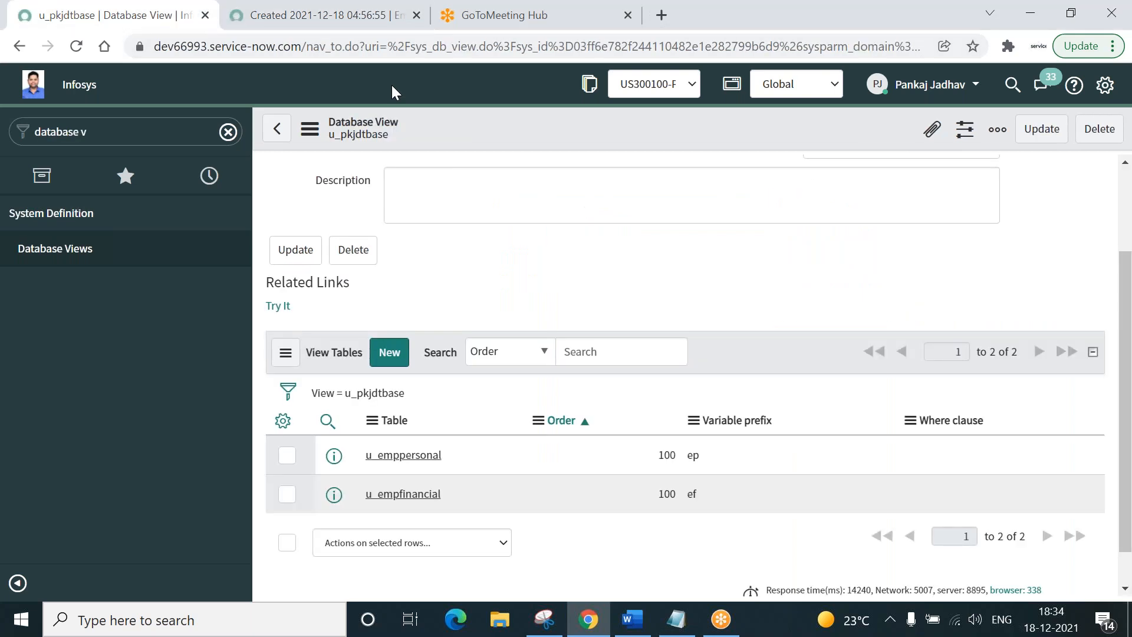
{"action": "left_click", "coordinate": [1000, 494]}
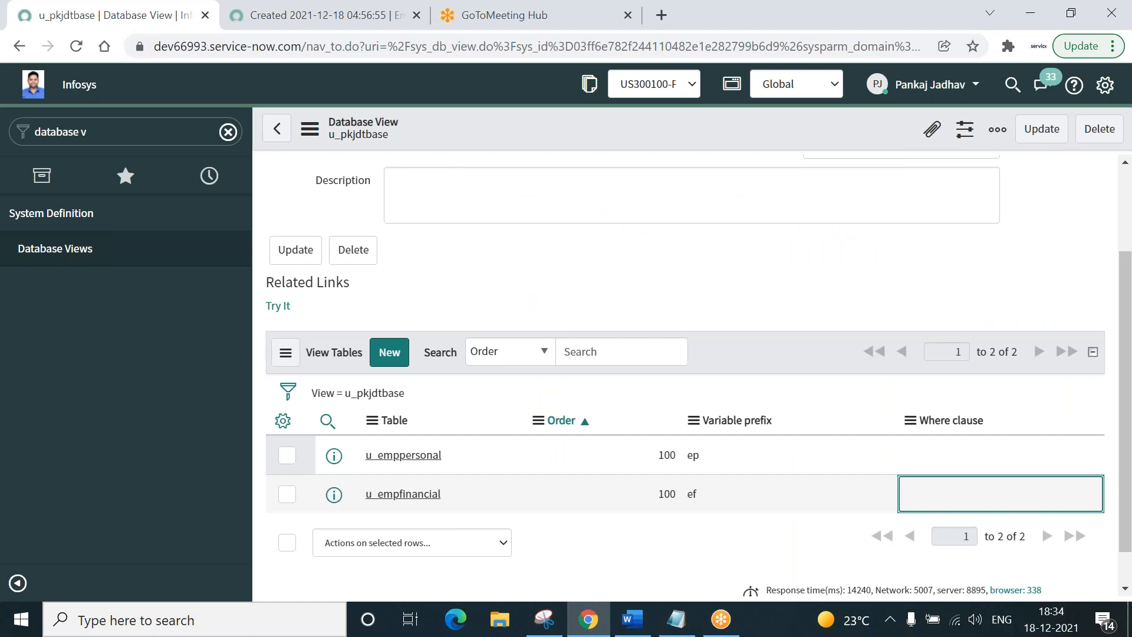
{"action": "double_click", "coordinate": [1100, 506]}
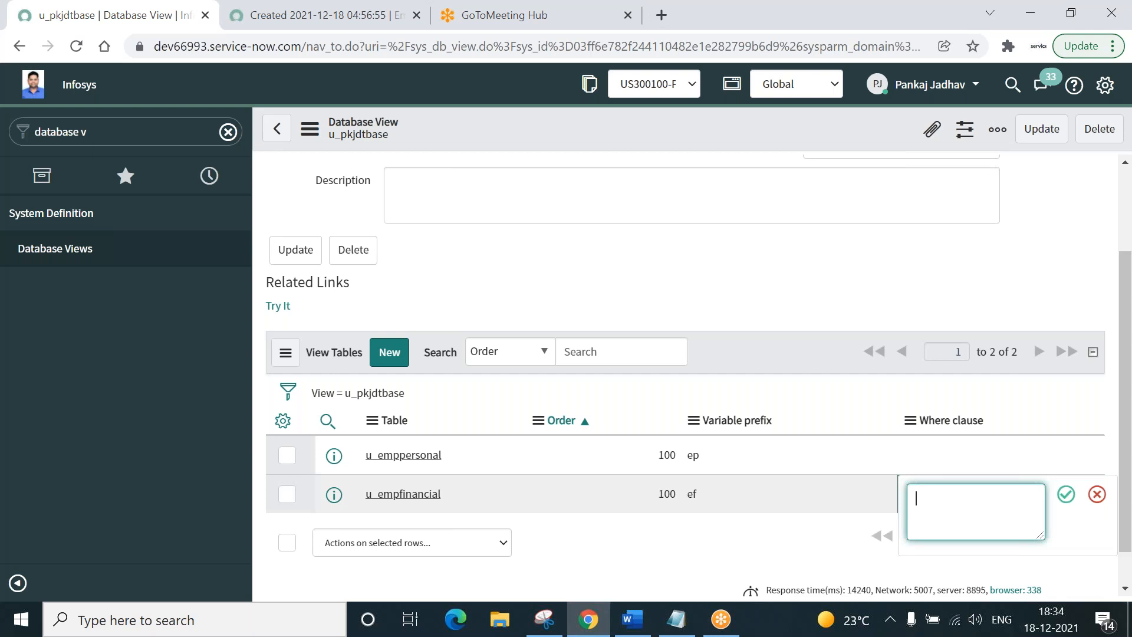
{"action": "key", "text": "ctrl+v"}
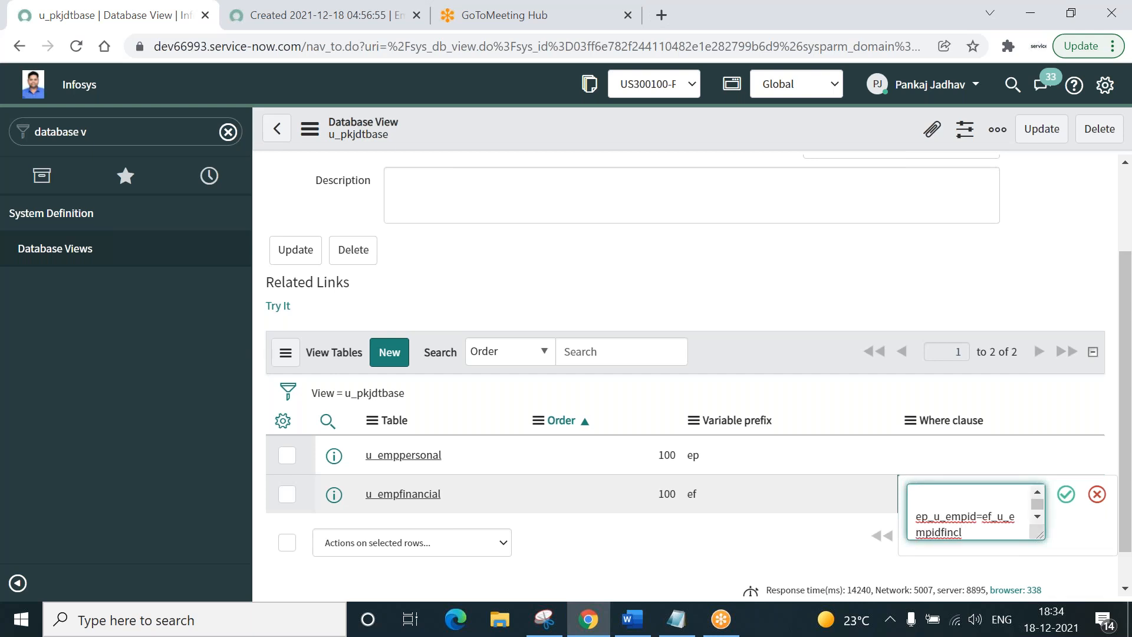
{"action": "left_click", "coordinate": [914, 522]}
{"action": "key", "text": "BackSpace"}
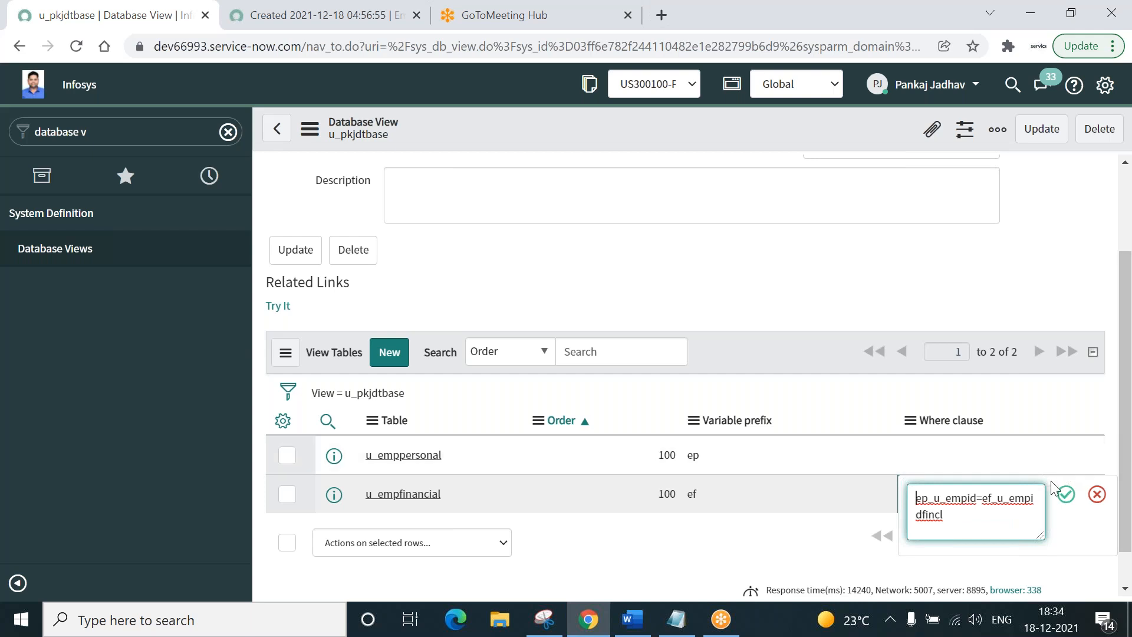
{"action": "left_click", "coordinate": [1065, 496]}
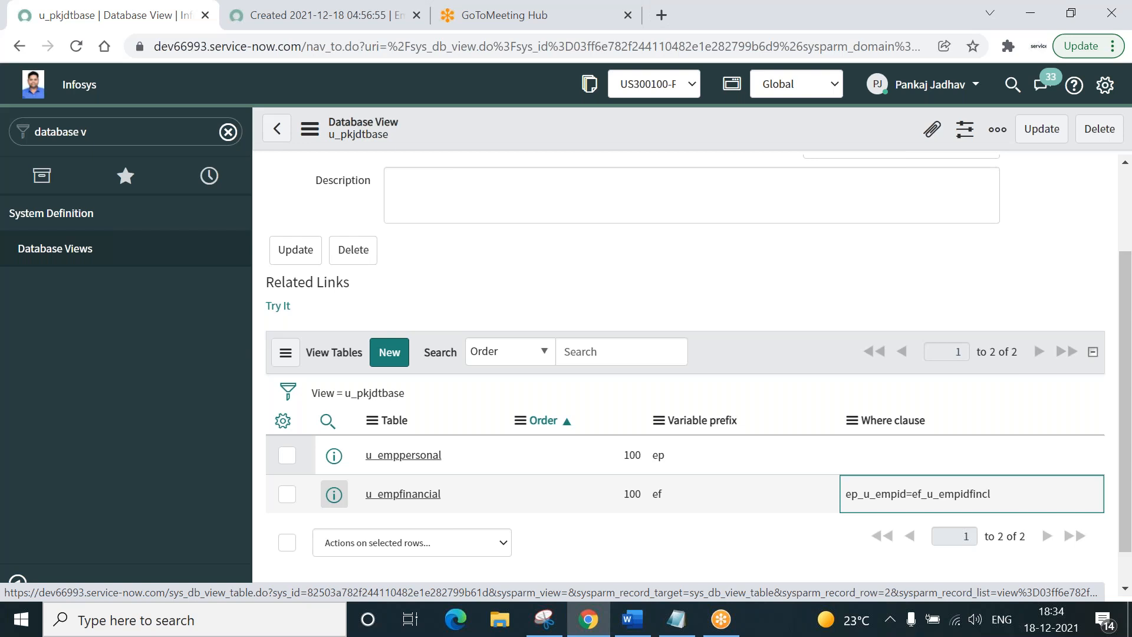
Step: Review the u_empfinancial view table record with its where clause, and return to the Database Views list
{"action": "left_click", "coordinate": [334, 494]}
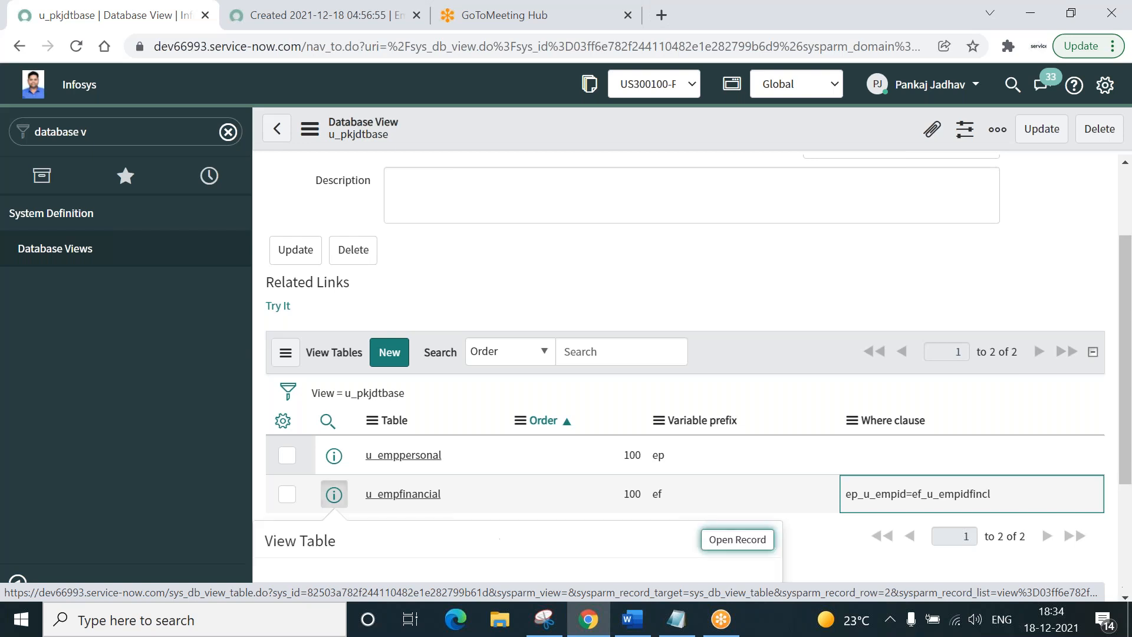
{"action": "left_click", "coordinate": [733, 540]}
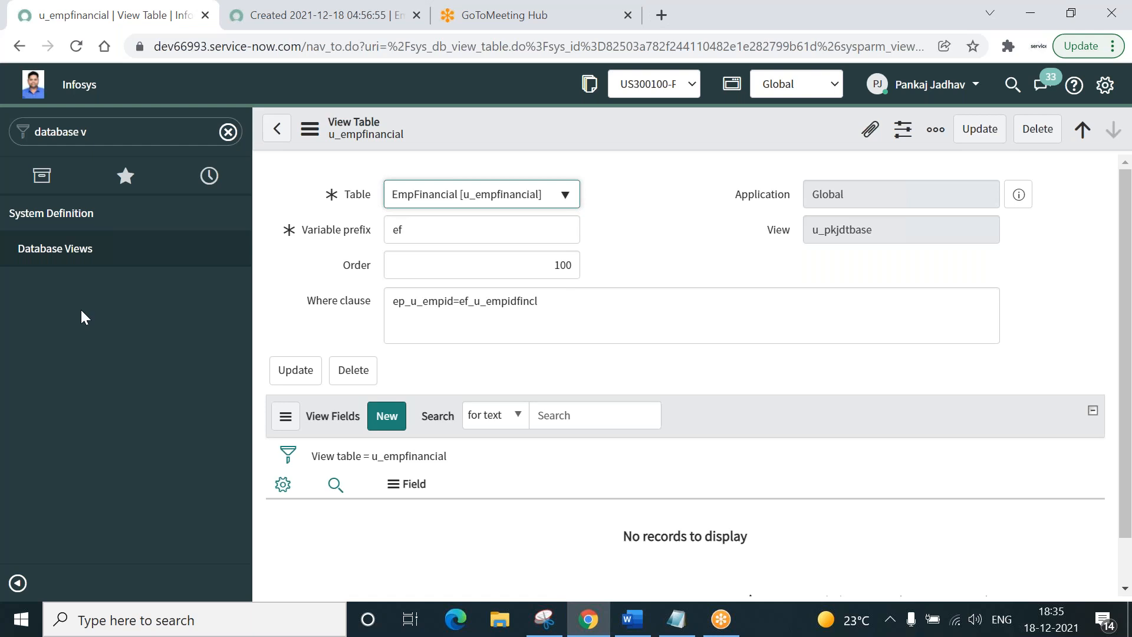
{"action": "left_click", "coordinate": [279, 129]}
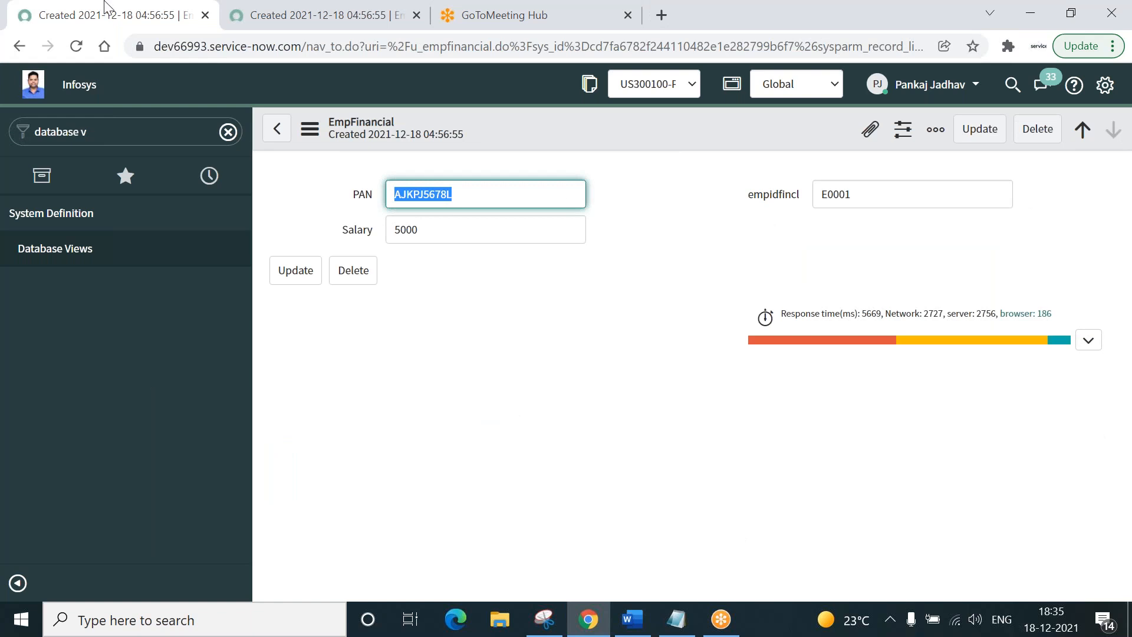
{"action": "left_click", "coordinate": [110, 134]}
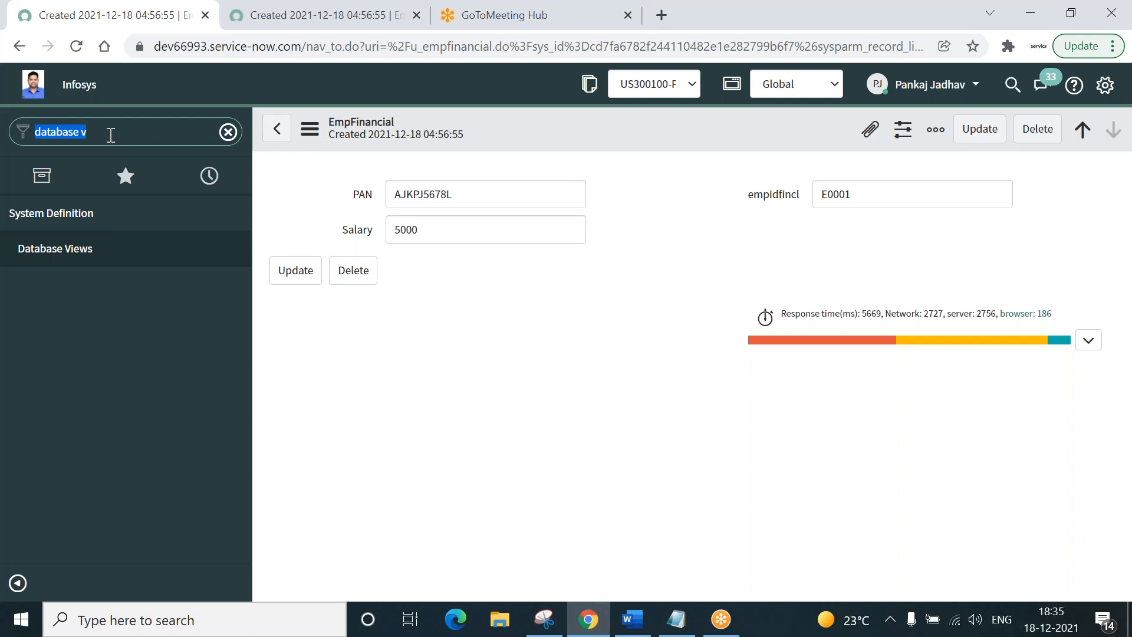
{"action": "left_click", "coordinate": [50, 258]}
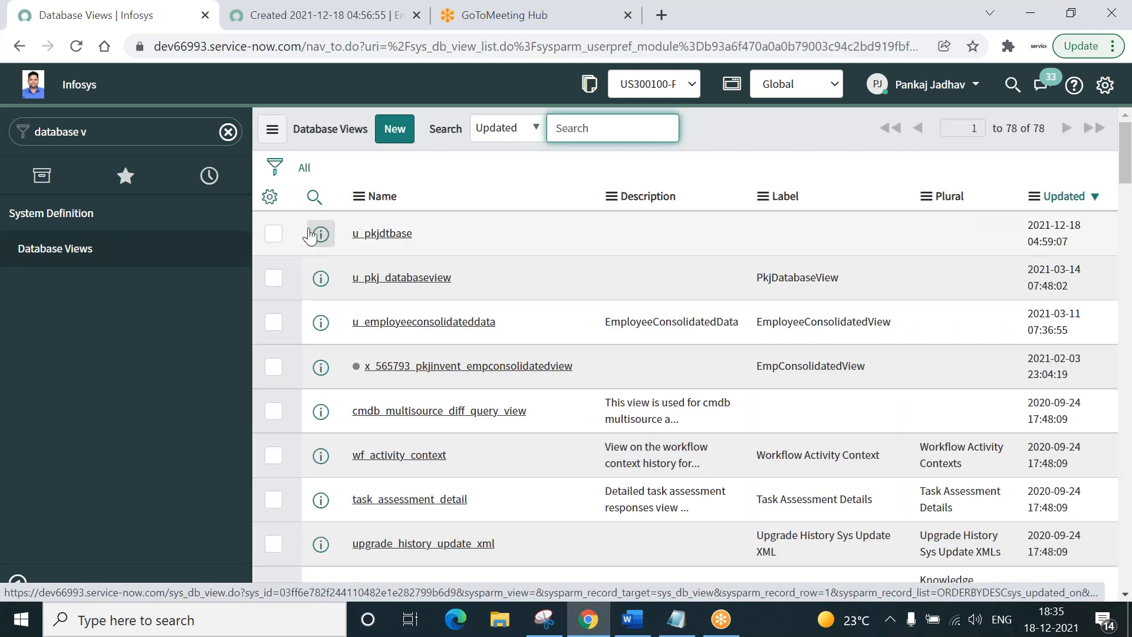
Step: Open the u_pkjdtbase database view and run Try It to list its joined records
{"action": "left_click", "coordinate": [382, 233]}
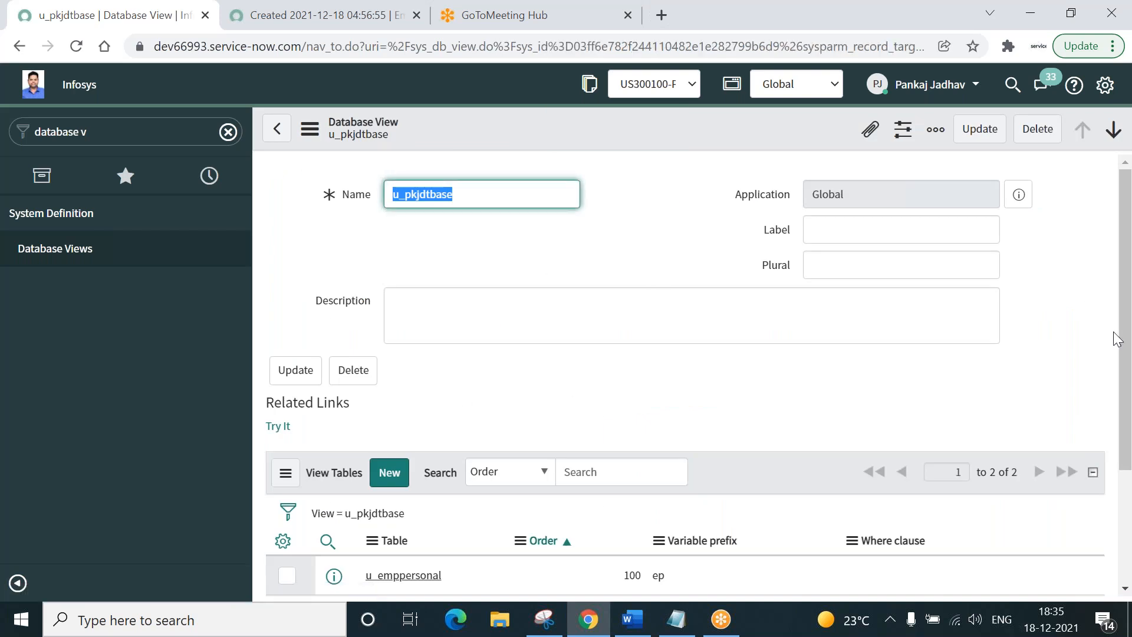
{"action": "left_click_drag", "start_coordinate": [1124, 341], "coordinate": [1124, 341]}
{"action": "left_click", "coordinate": [275, 429]}
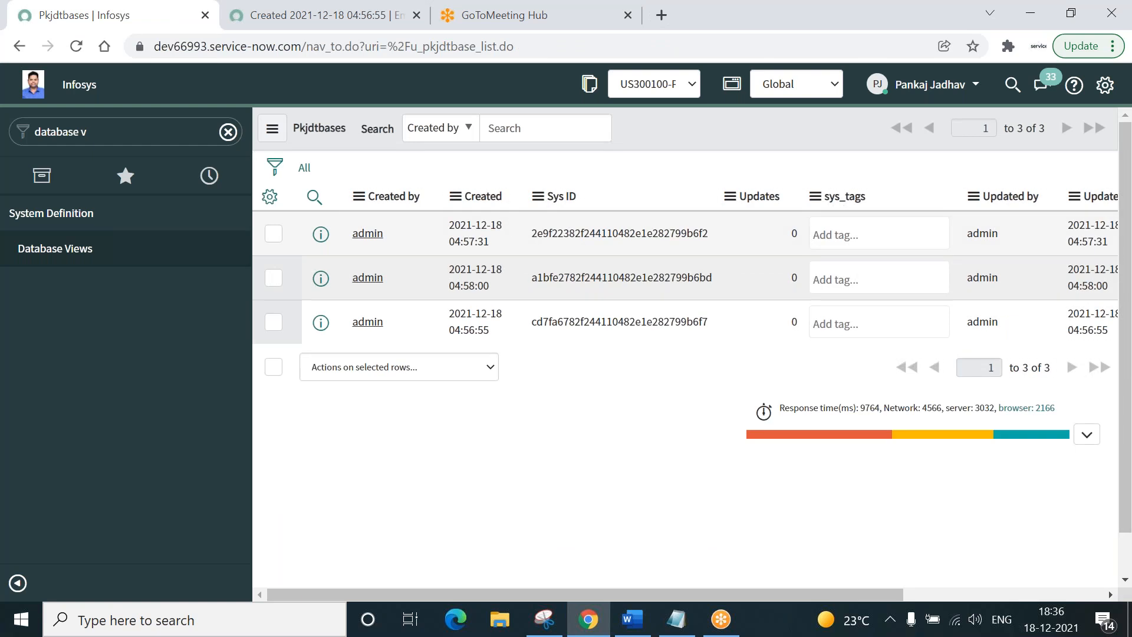
Step: Personalize the Pkjdtbases list by removing the ef_ system columns: Updated, Updated by, sys_tags, Updates, Sys ID, Created and Created by
{"action": "left_click", "coordinate": [270, 196]}
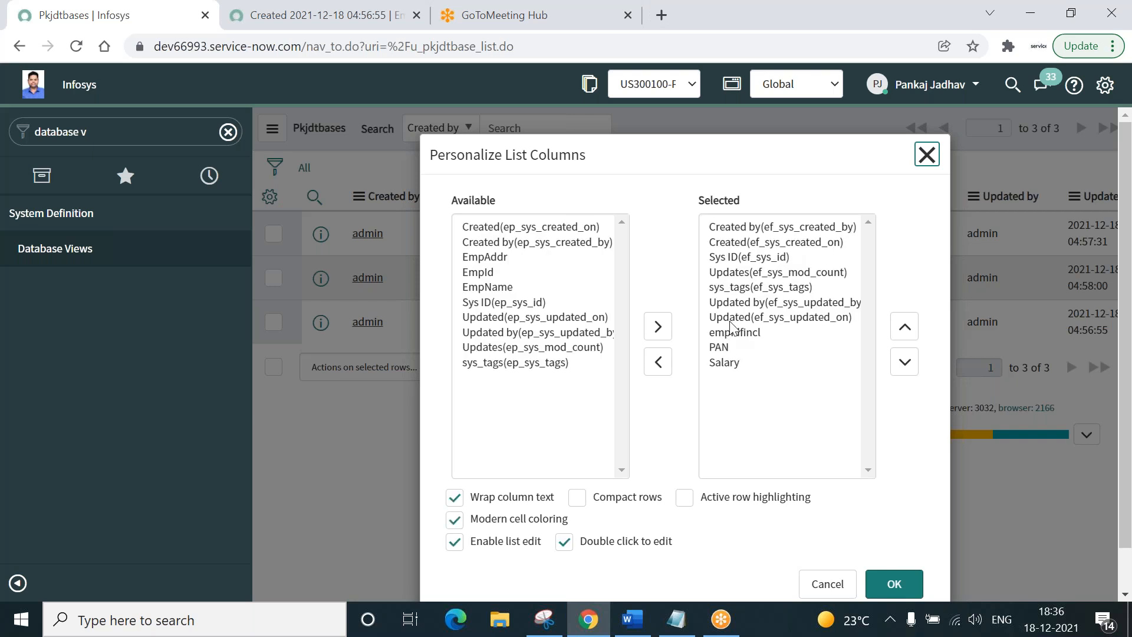
{"action": "left_click", "coordinate": [733, 318]}
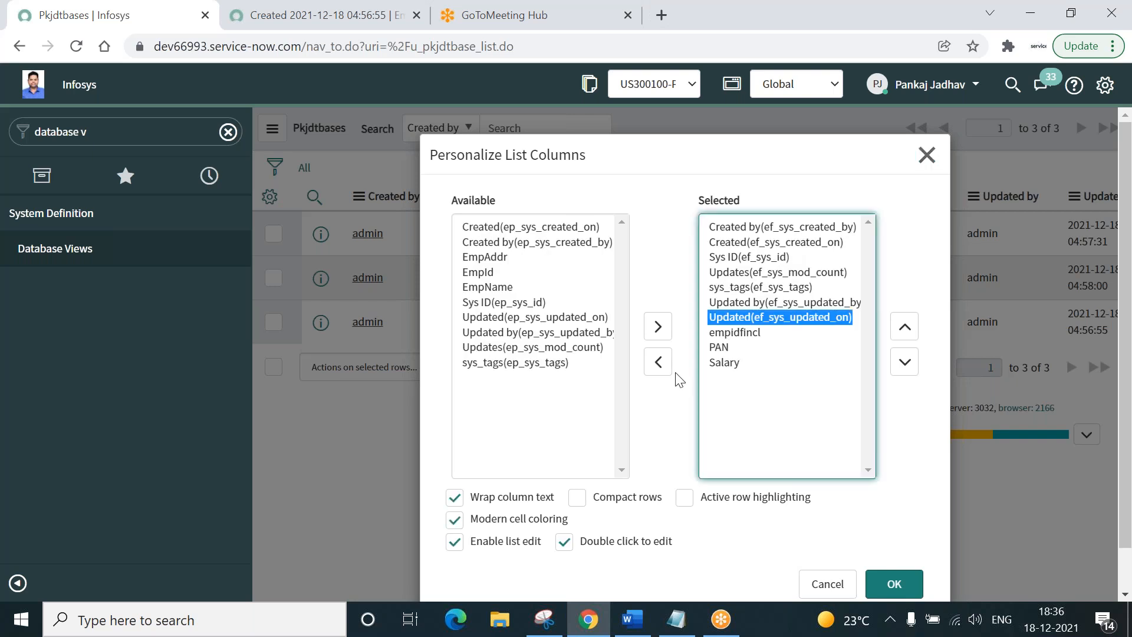
{"action": "left_click", "coordinate": [658, 361]}
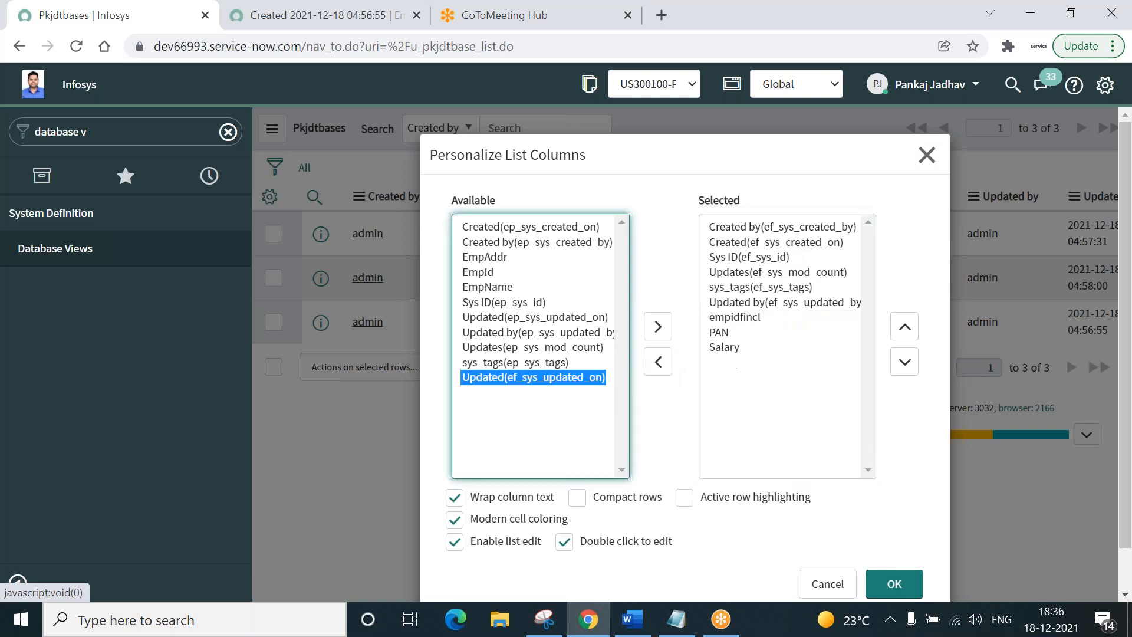
{"action": "left_click", "coordinate": [735, 303]}
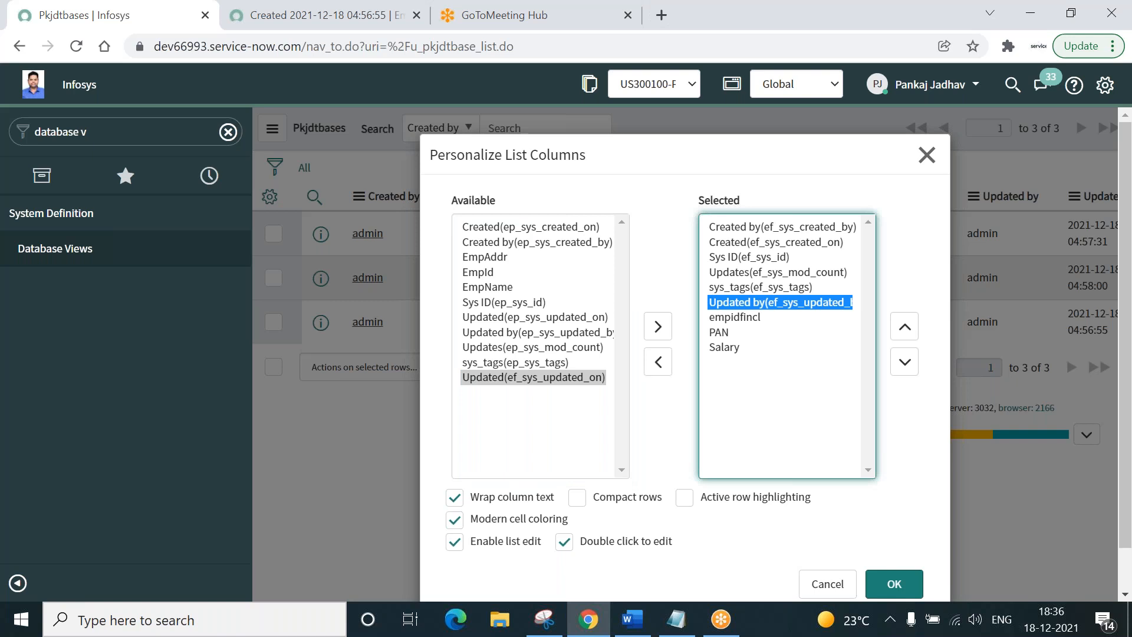
{"action": "left_click", "coordinate": [658, 361]}
{"action": "left_click", "coordinate": [761, 287]}
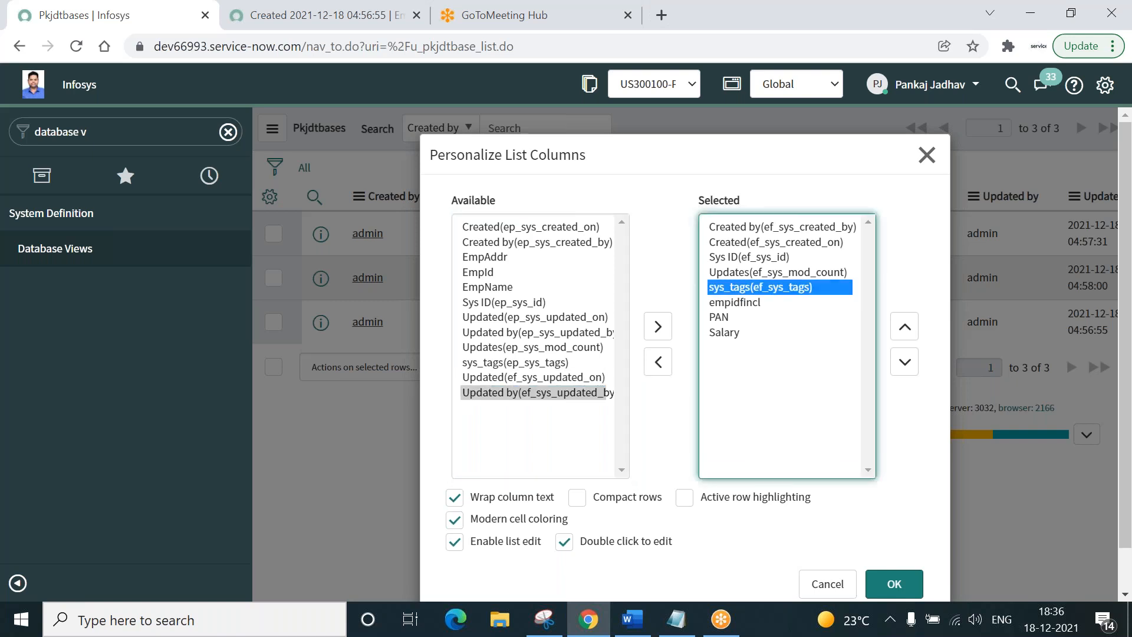
{"action": "left_click", "coordinate": [658, 361]}
{"action": "left_click", "coordinate": [658, 361]}
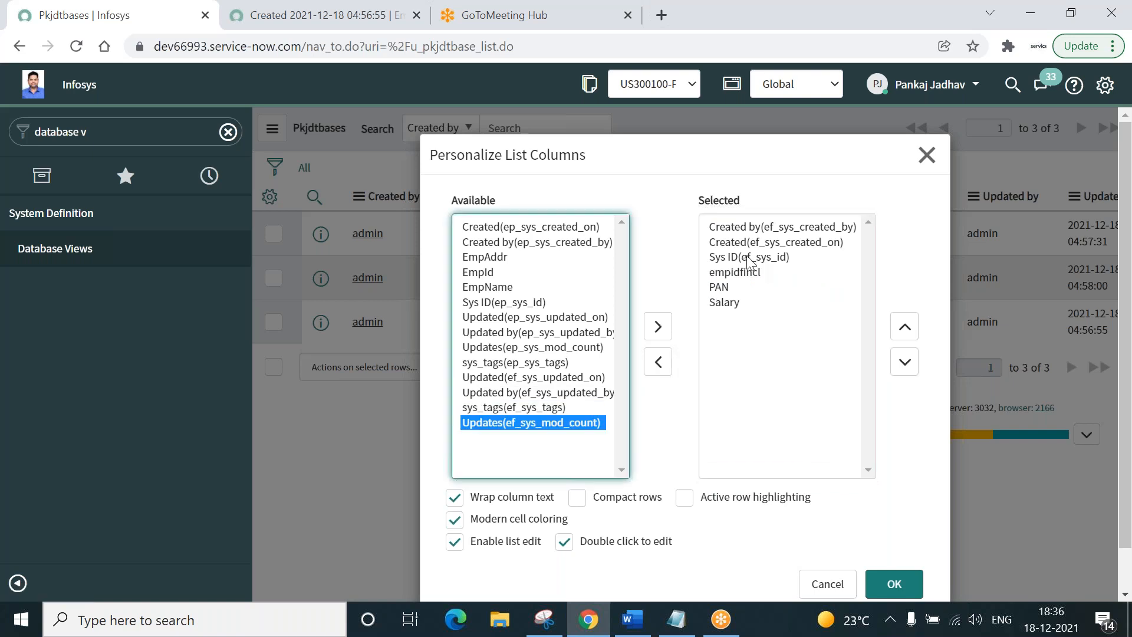
{"action": "left_click", "coordinate": [748, 257]}
{"action": "left_click", "coordinate": [658, 361]}
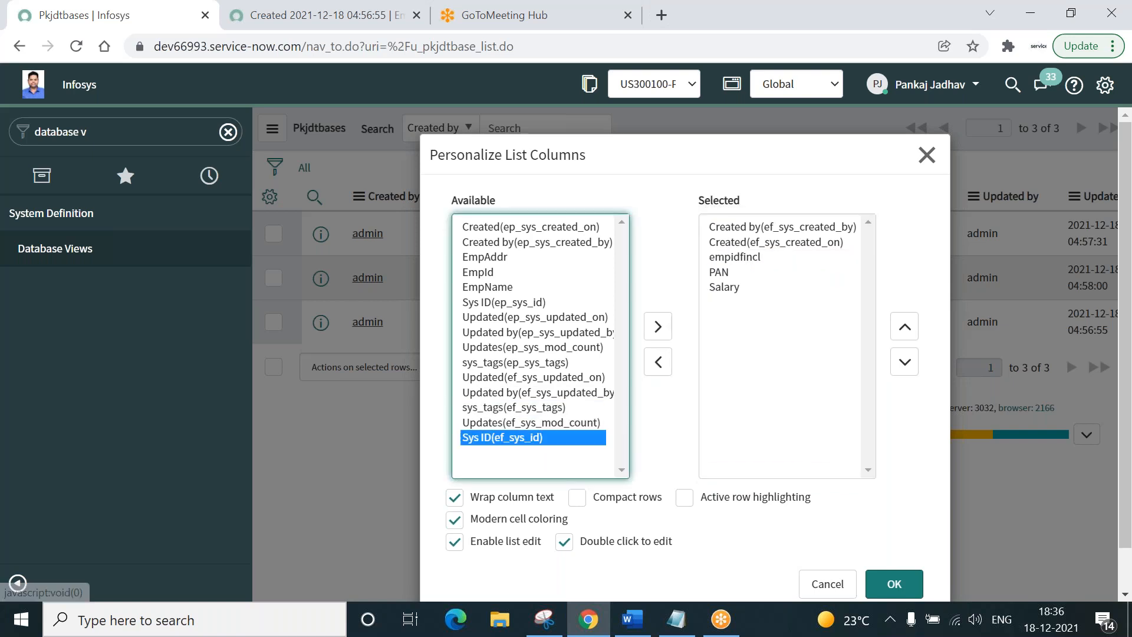
{"action": "left_click", "coordinate": [738, 243]}
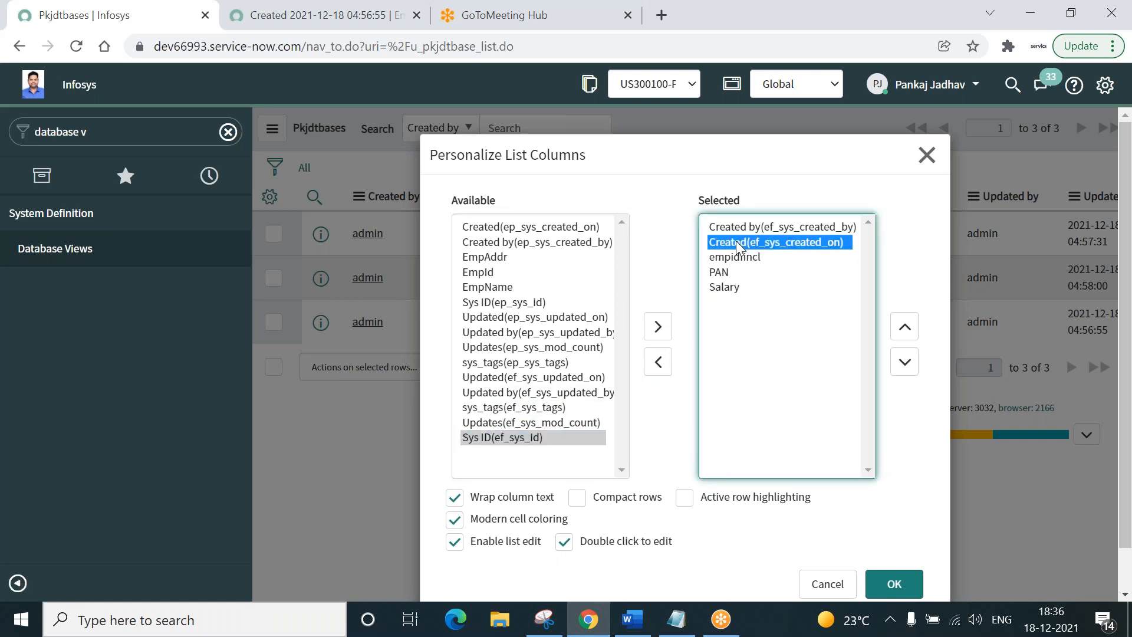
{"action": "left_click", "coordinate": [656, 368]}
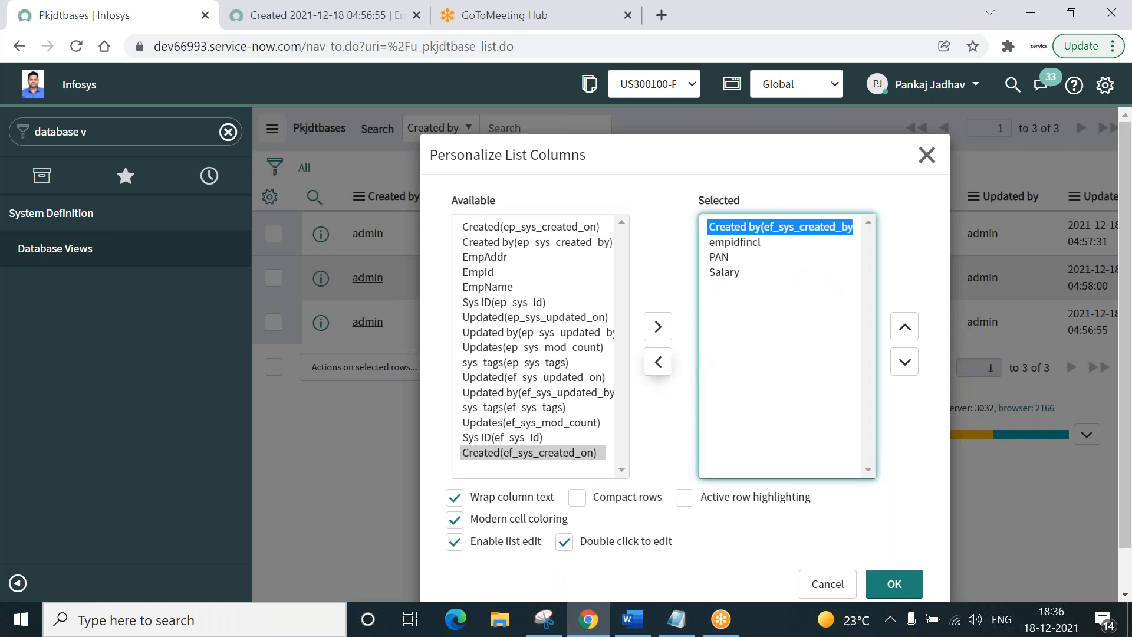
{"action": "left_click", "coordinate": [658, 363]}
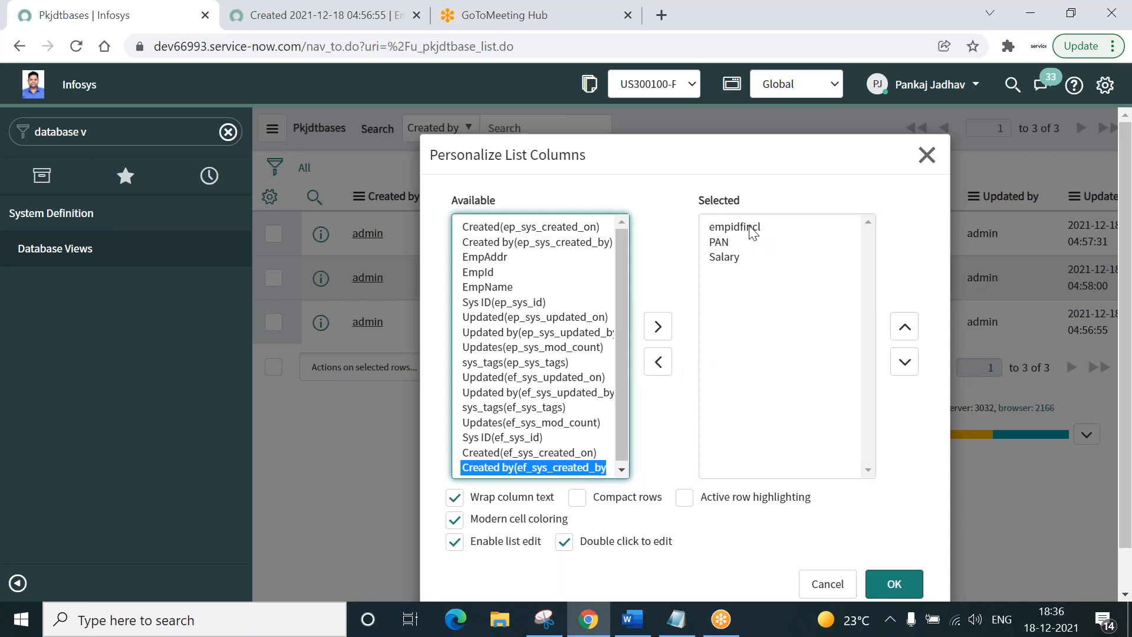
Step: Add EmpName and EmpAddr to the selected list columns and move EmpName to first place
{"action": "double_click", "coordinate": [490, 288]}
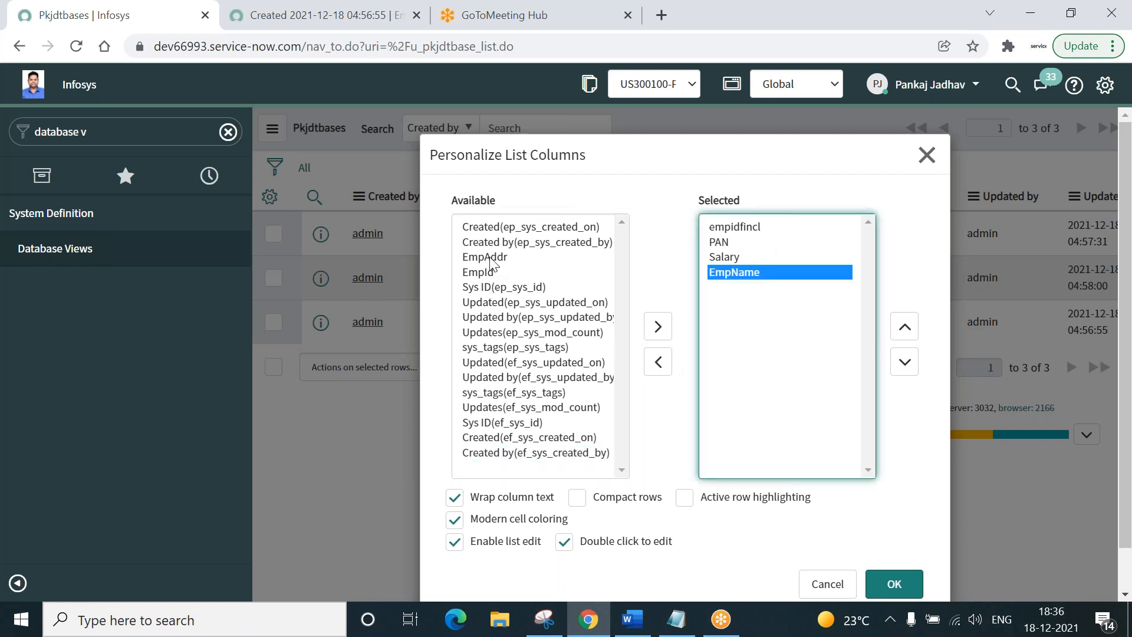
{"action": "double_click", "coordinate": [490, 259]}
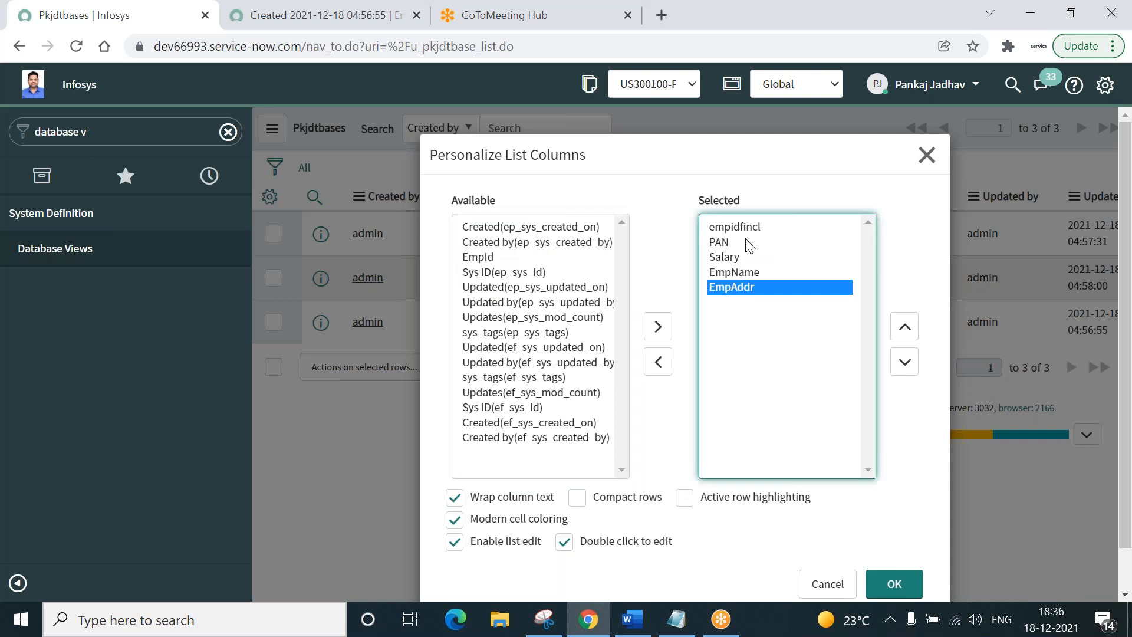
{"action": "left_click", "coordinate": [720, 229]}
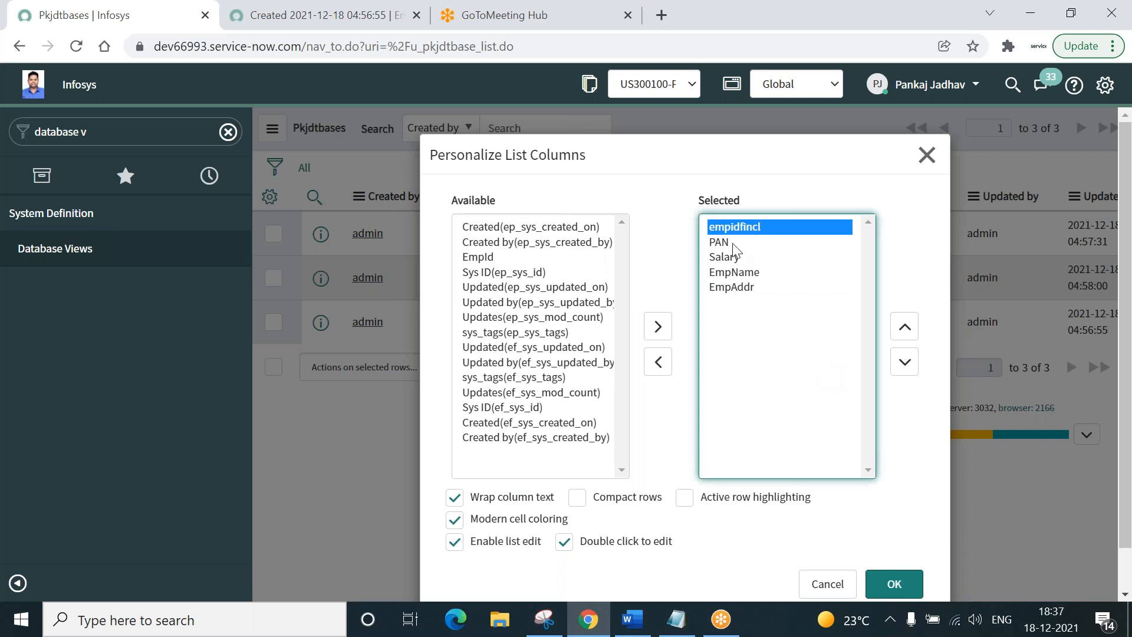
{"action": "left_click", "coordinate": [738, 276]}
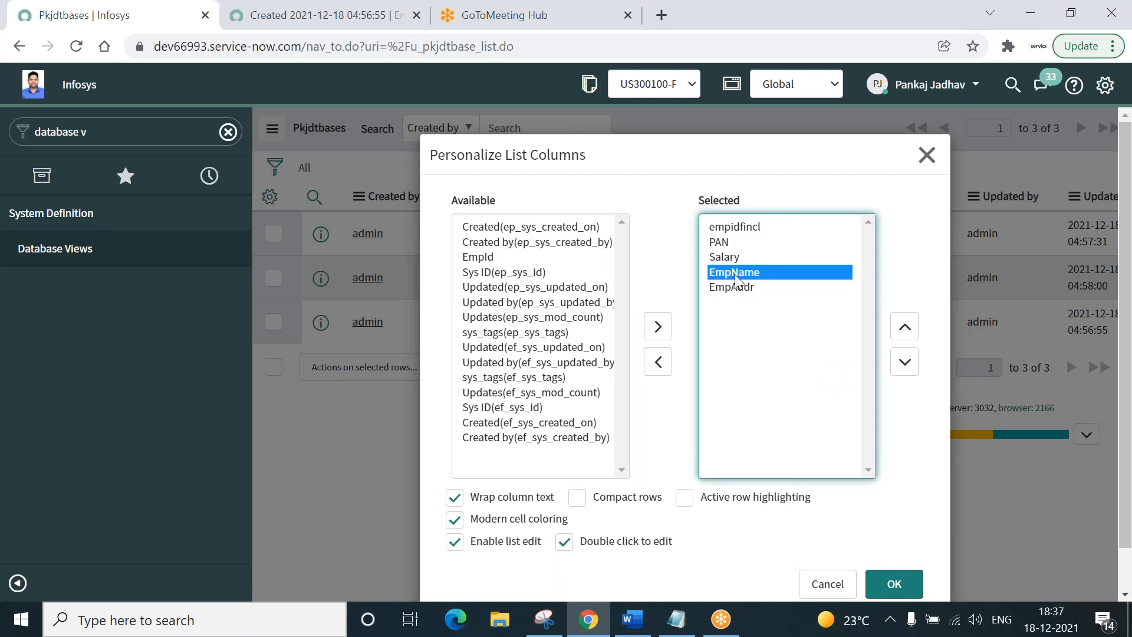
{"action": "left_click", "coordinate": [904, 327]}
{"action": "left_click", "coordinate": [904, 327]}
{"action": "left_click", "coordinate": [904, 326]}
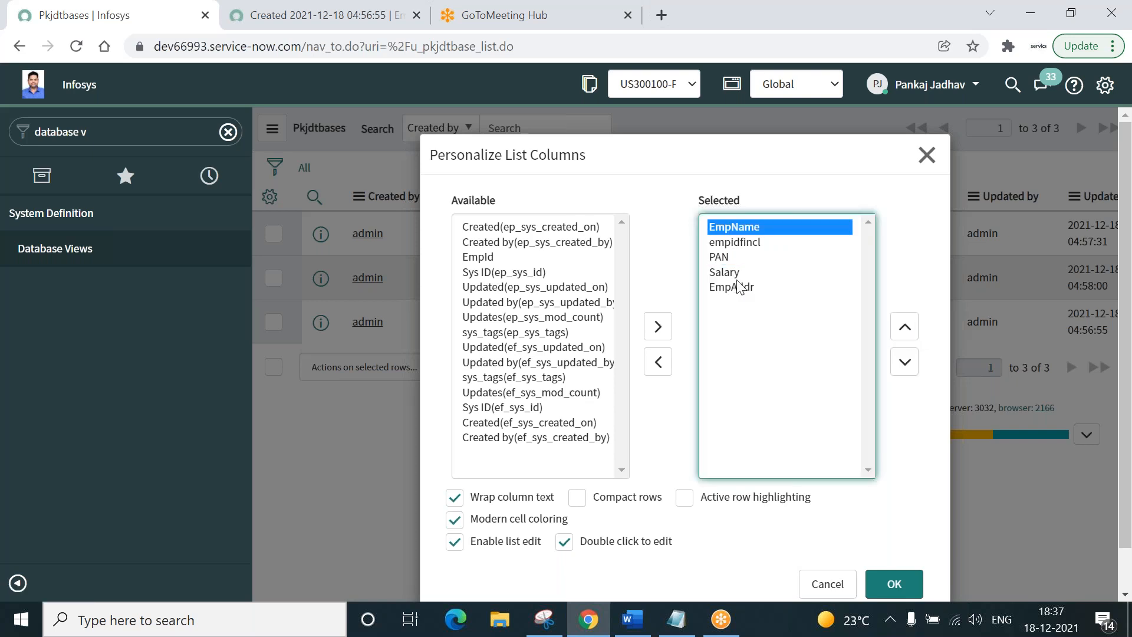
Step: Arrange the selected columns as empidfincl, EmpName, EmpAddr, PAN, Salary and apply them to the list
{"action": "left_click", "coordinate": [738, 287]}
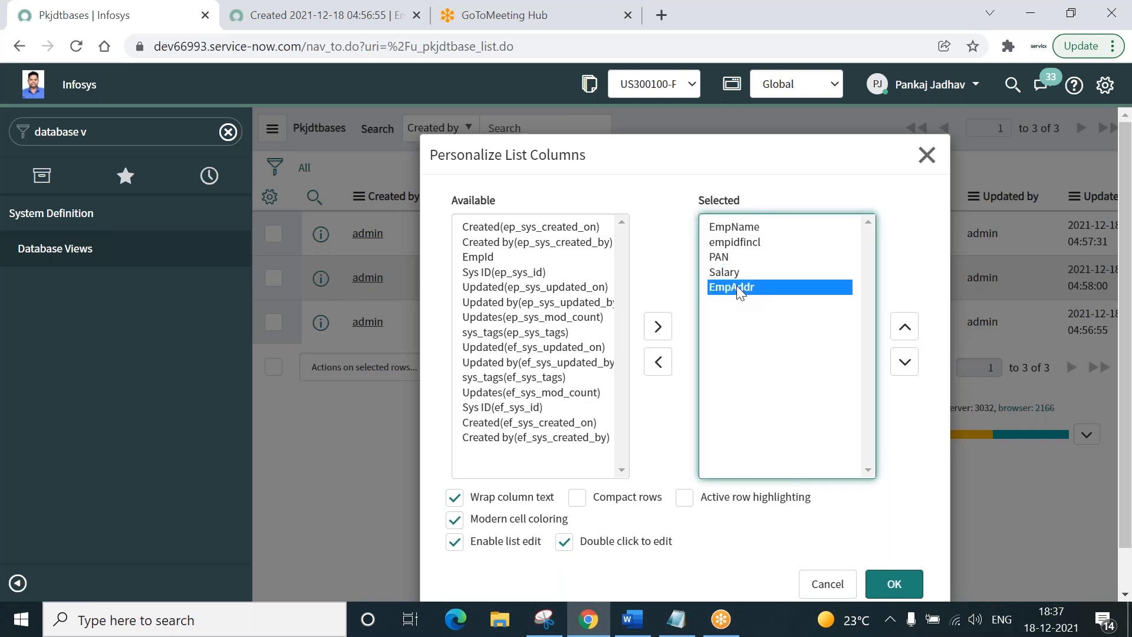
{"action": "left_click", "coordinate": [903, 329]}
{"action": "left_click", "coordinate": [903, 329]}
{"action": "left_click", "coordinate": [903, 329]}
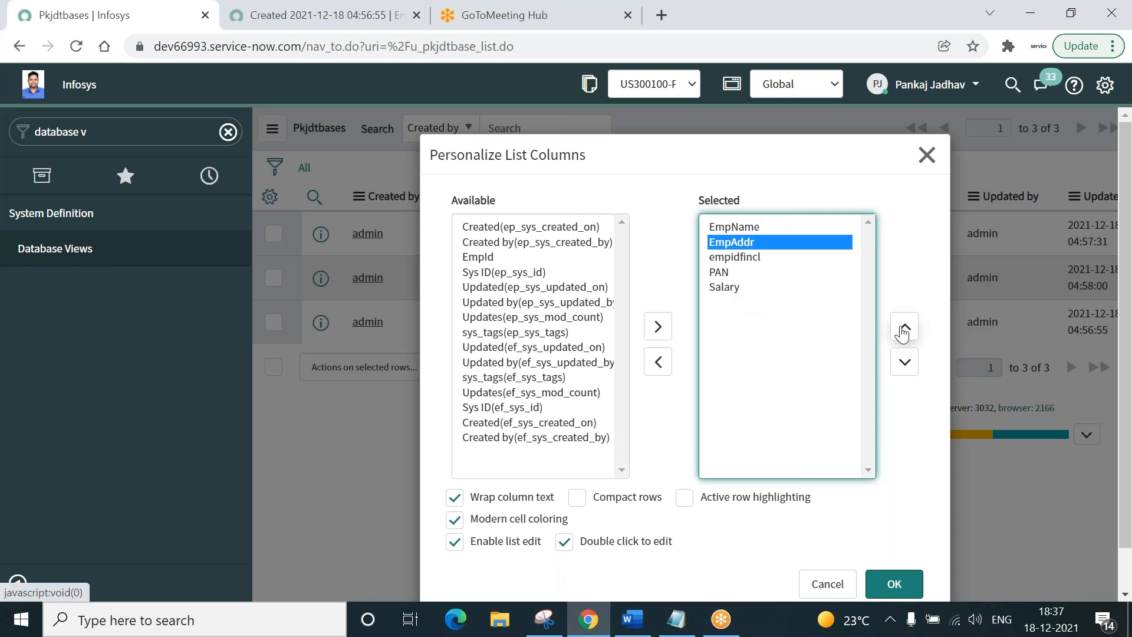
{"action": "left_click", "coordinate": [905, 364]}
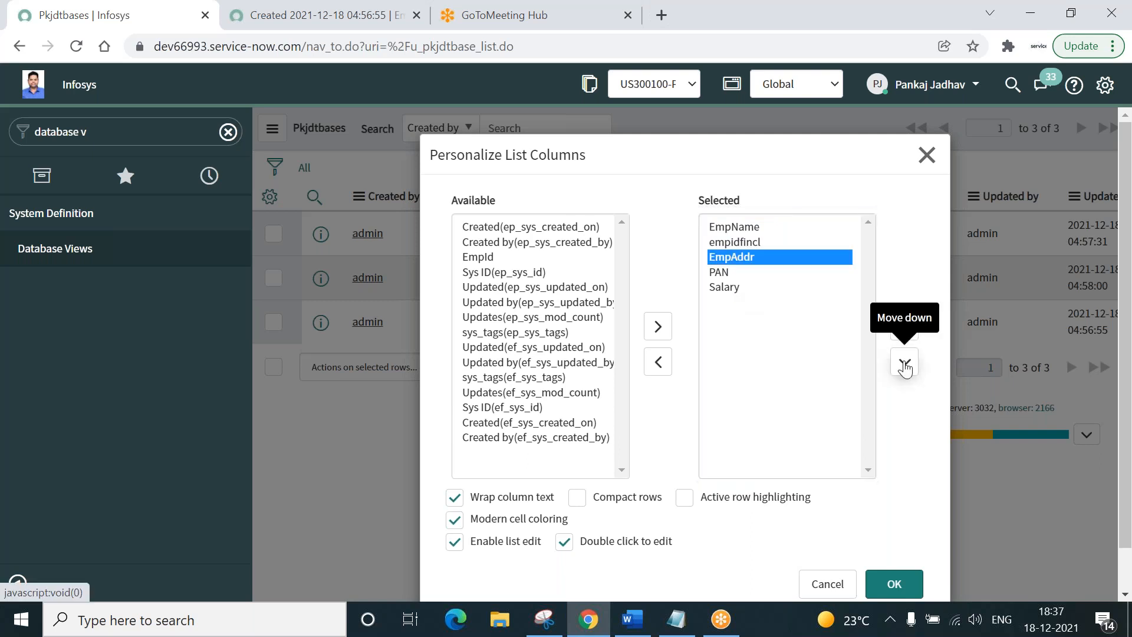
{"action": "left_click", "coordinate": [745, 242]}
{"action": "left_click", "coordinate": [904, 327]}
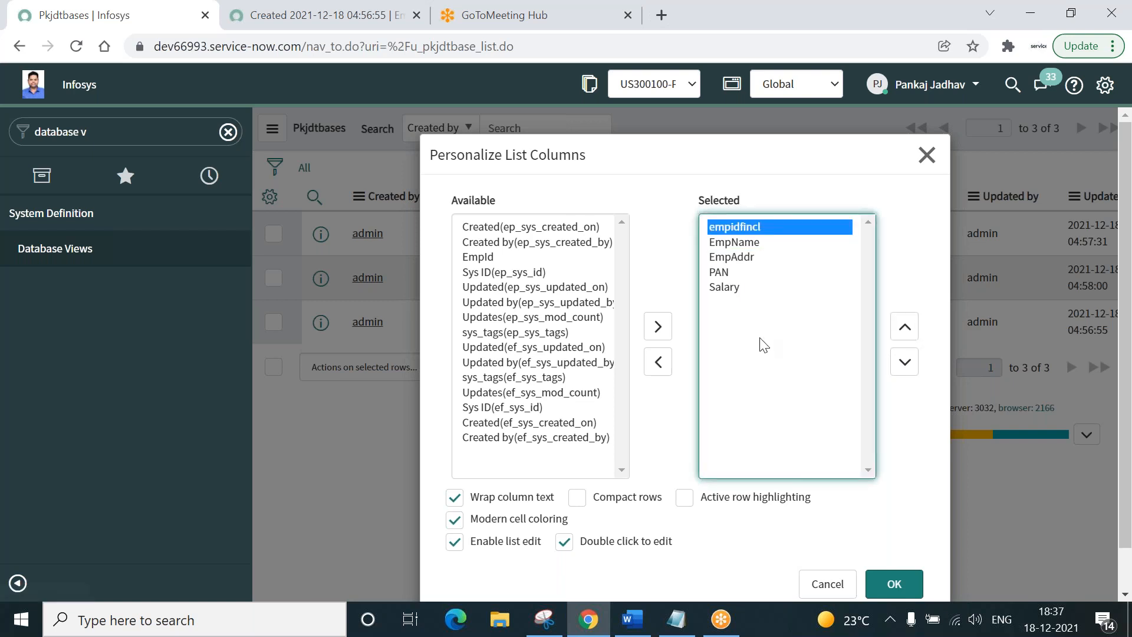
{"action": "left_click", "coordinate": [891, 587]}
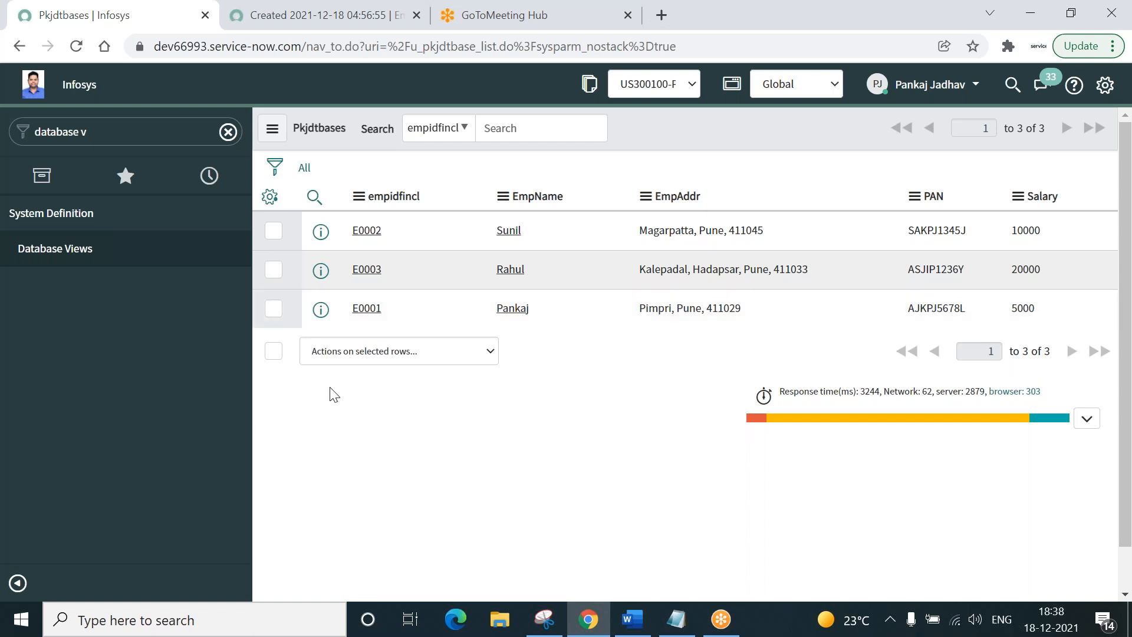
Step: Open the last record in the Pkjdtbases list and bring up its Form Layout configuration
{"action": "left_click", "coordinate": [321, 311]}
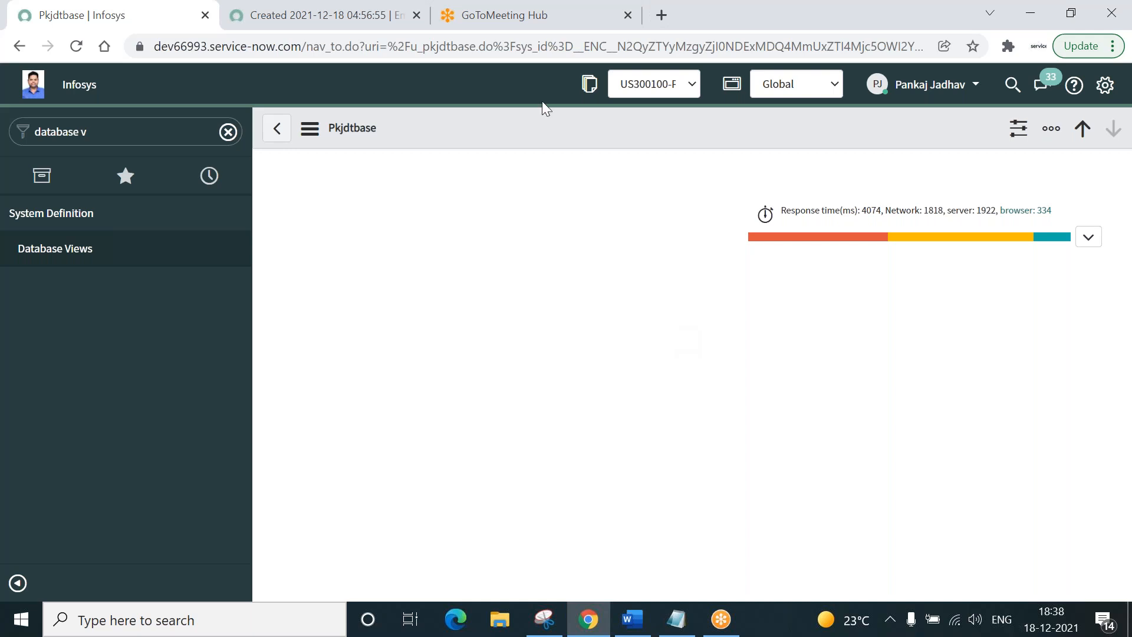
{"action": "right_click", "coordinate": [547, 137]}
{"action": "mouse_move", "coordinate": [624, 143]}
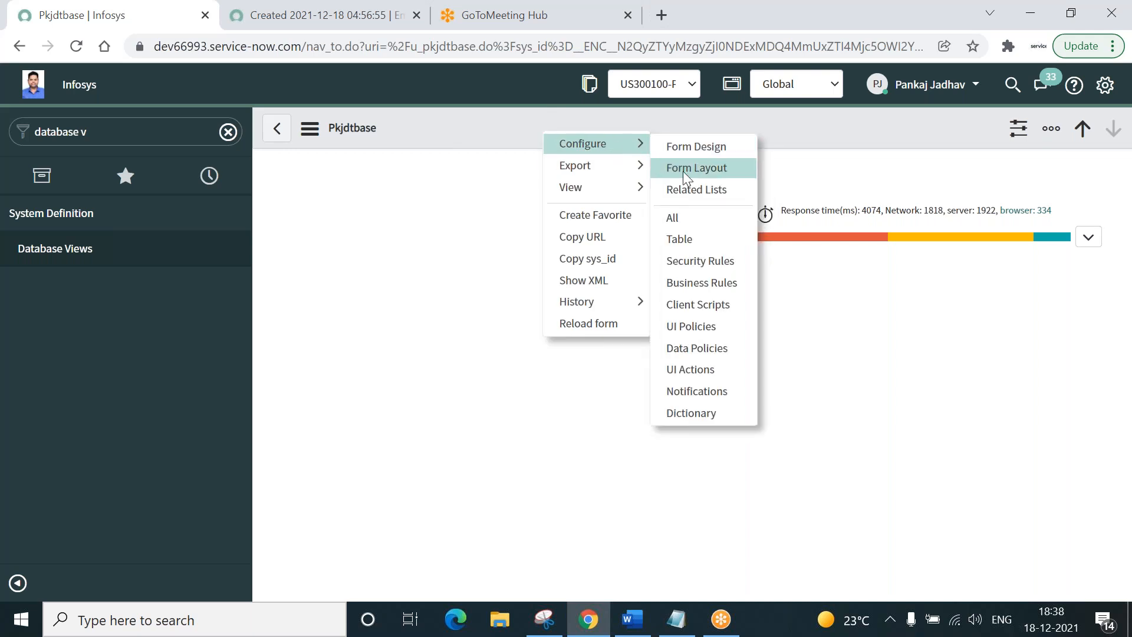
{"action": "left_click", "coordinate": [685, 172]}
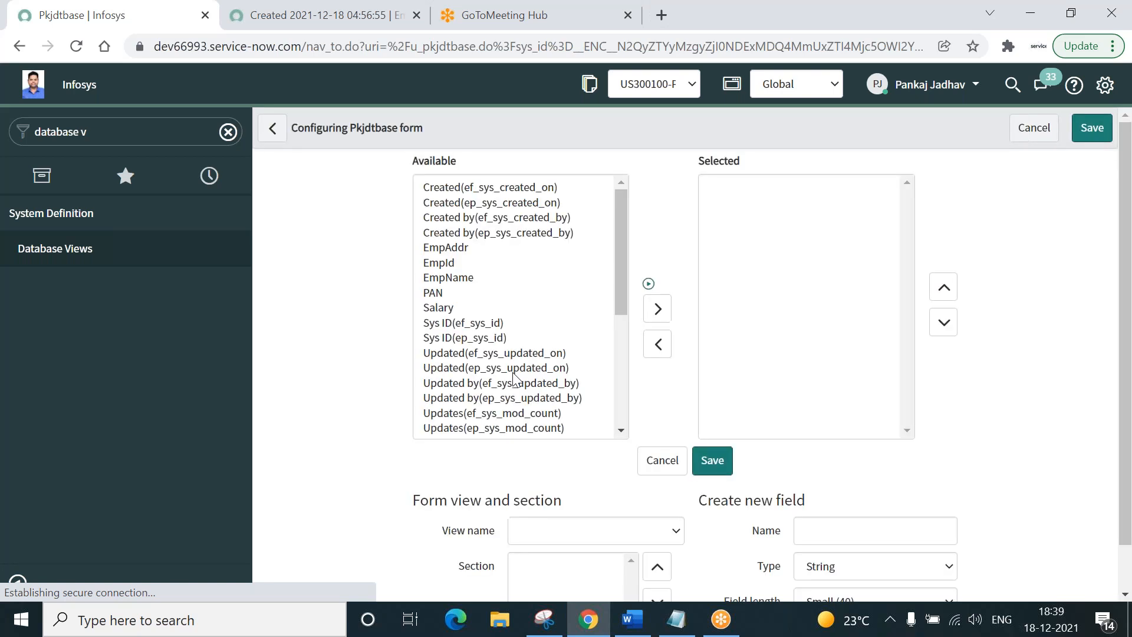
Step: Add EmpId, EmpName, EmpAddr, PAN and Salary to the Pkjdtbase form and save the layout
{"action": "double_click", "coordinate": [438, 263]}
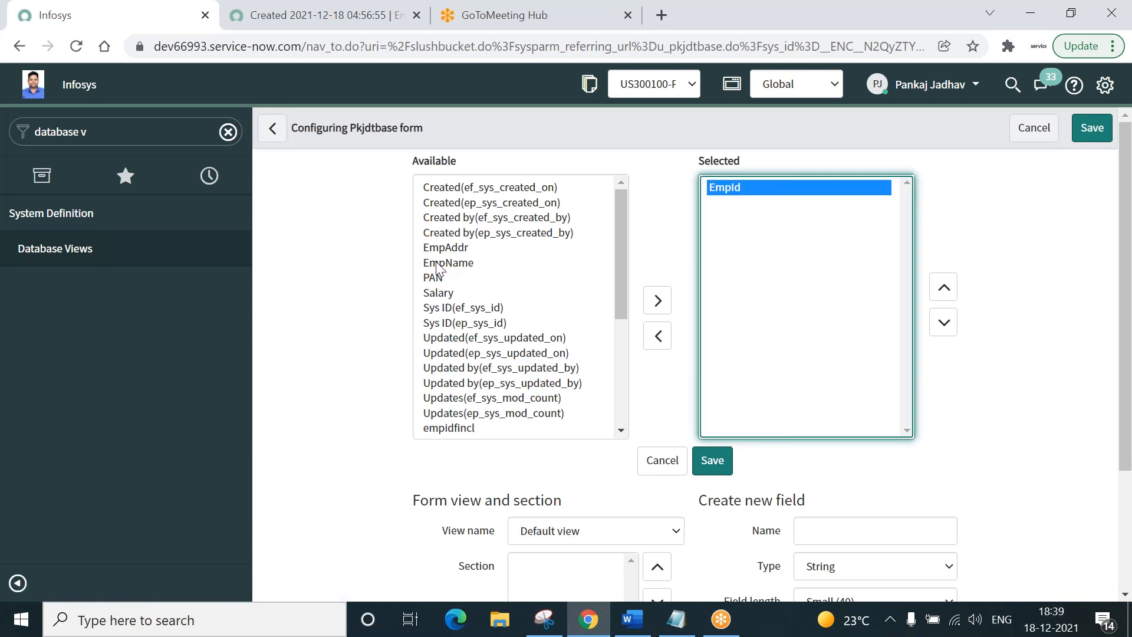
{"action": "double_click", "coordinate": [437, 263]}
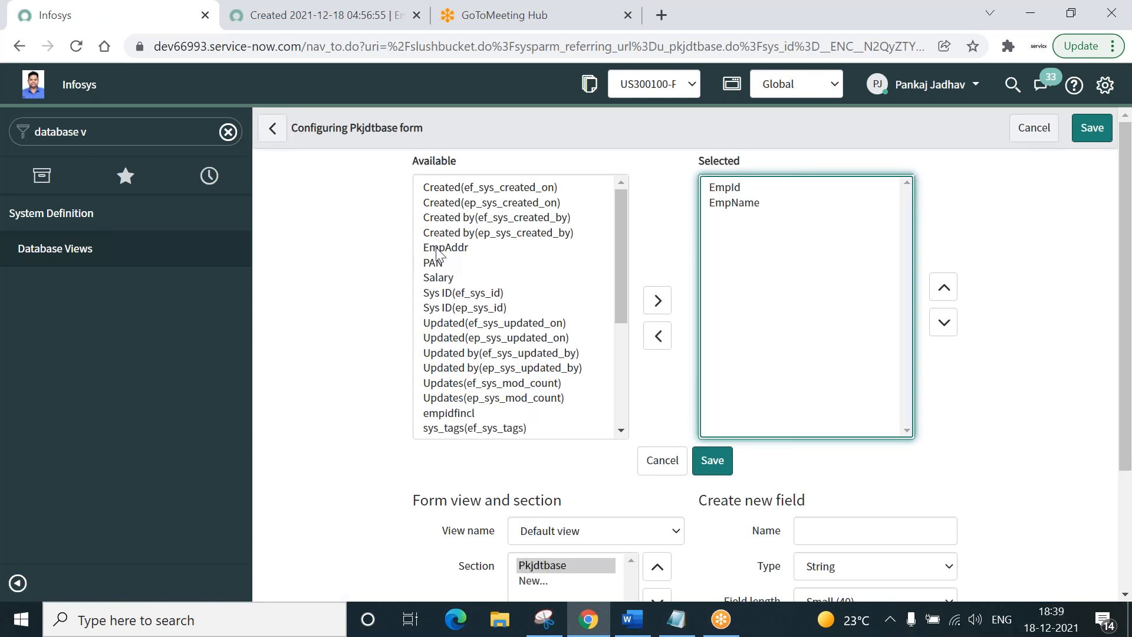
{"action": "double_click", "coordinate": [437, 250]}
{"action": "double_click", "coordinate": [432, 253]}
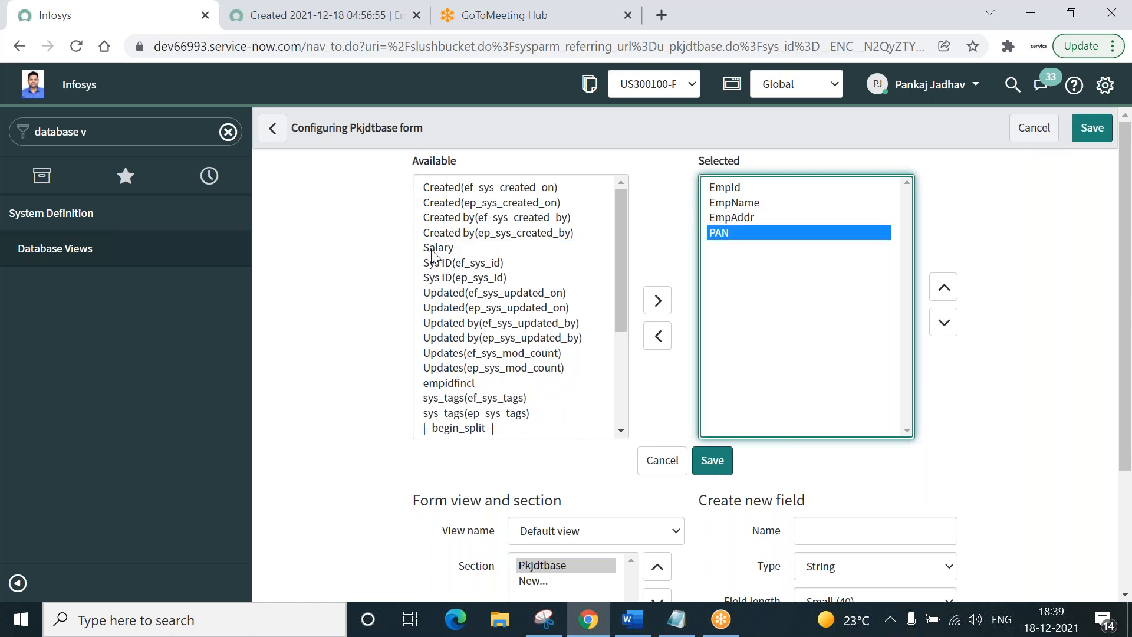
{"action": "left_click", "coordinate": [432, 254]}
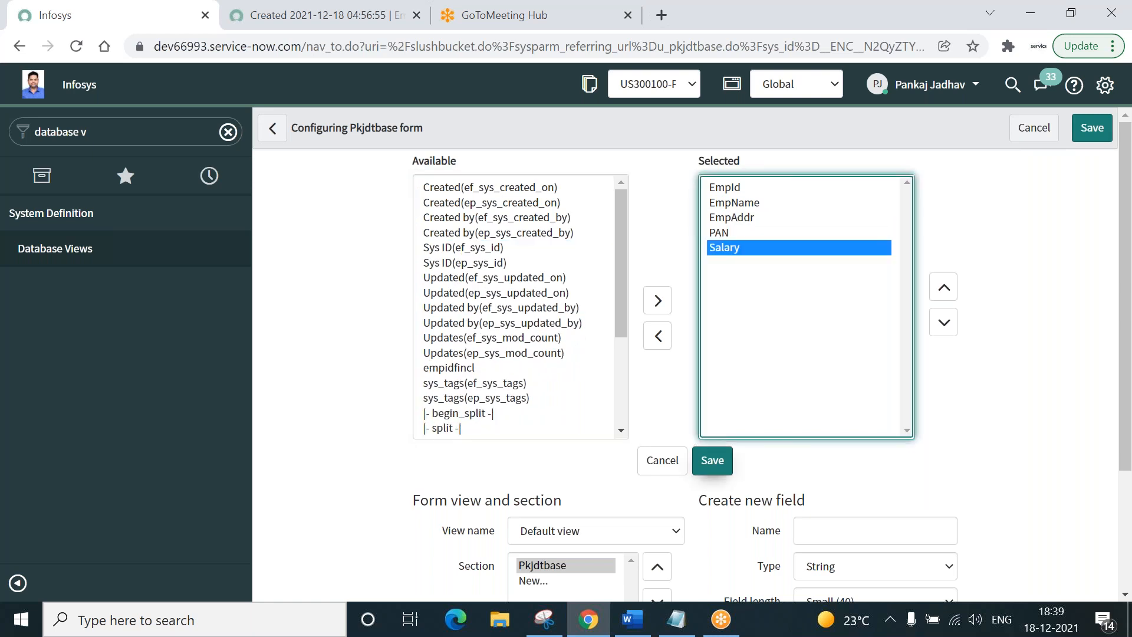
{"action": "left_click", "coordinate": [712, 460]}
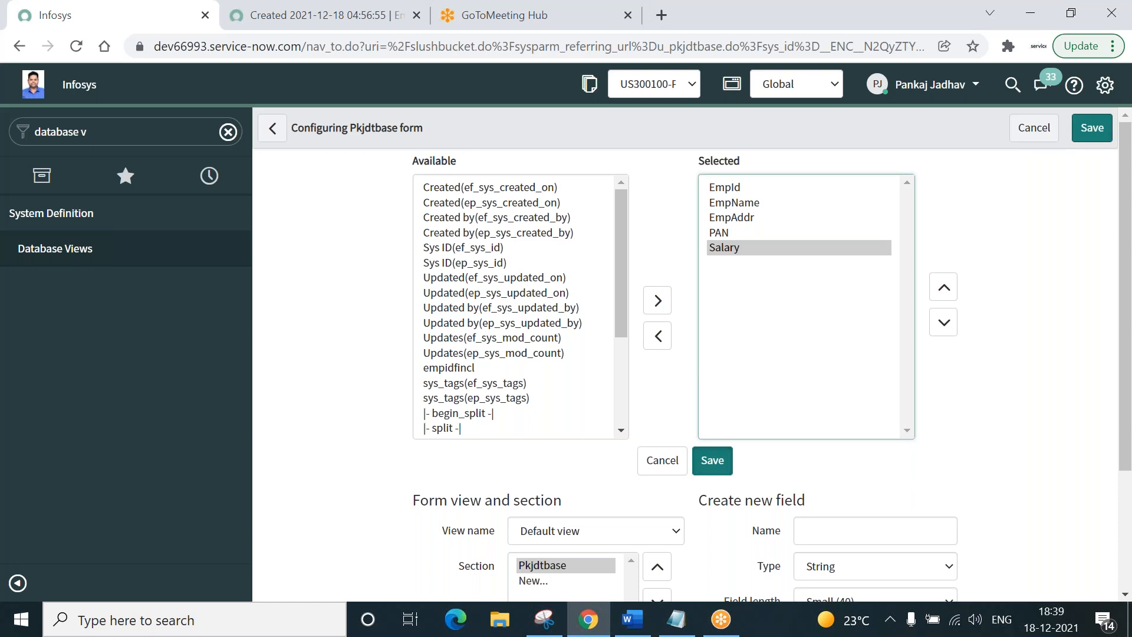
{"action": "left_click", "coordinate": [712, 460]}
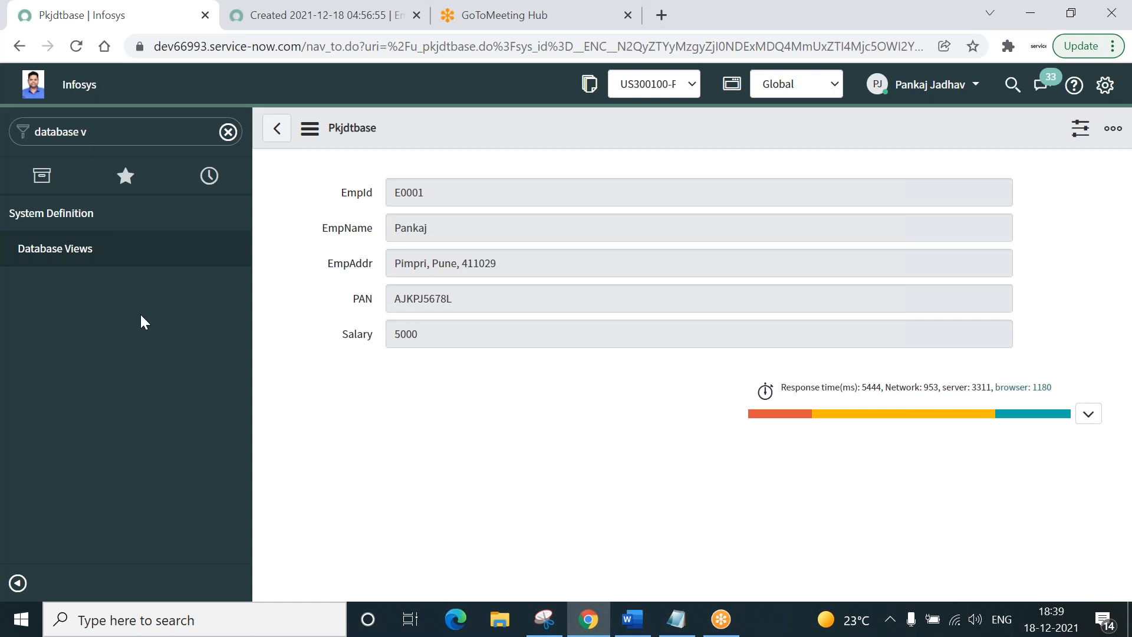
Step: Return to the Database Views list and look briefly at the Notepad window
{"action": "left_click", "coordinate": [88, 249]}
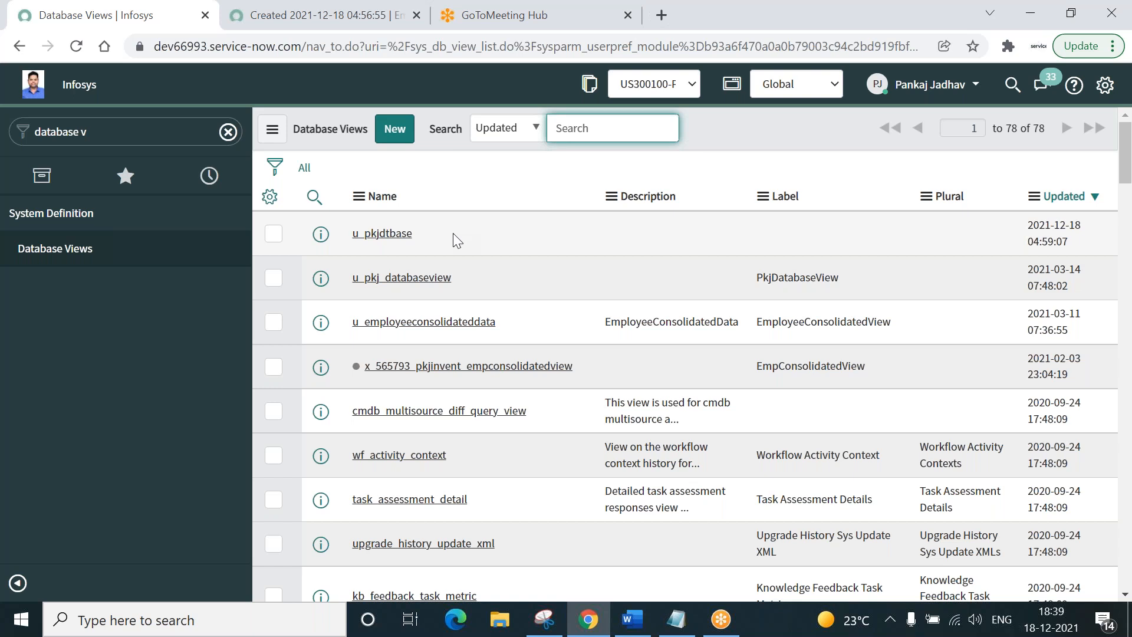
{"action": "left_click", "coordinate": [675, 620]}
{"action": "left_click", "coordinate": [640, 544]}
{"action": "left_click", "coordinate": [1052, 29]}
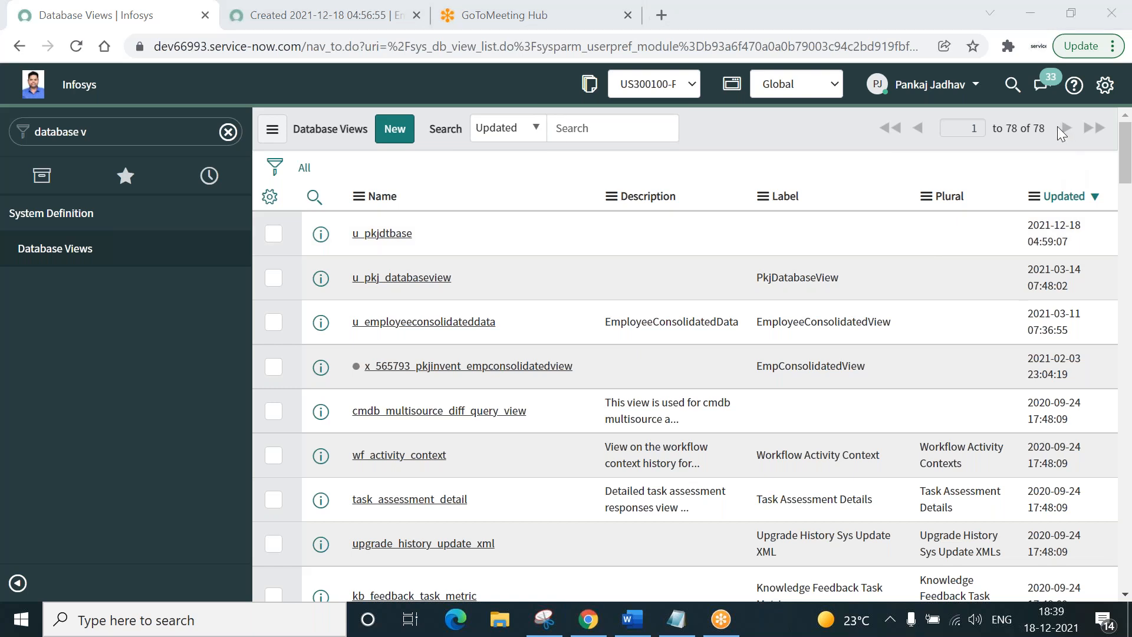